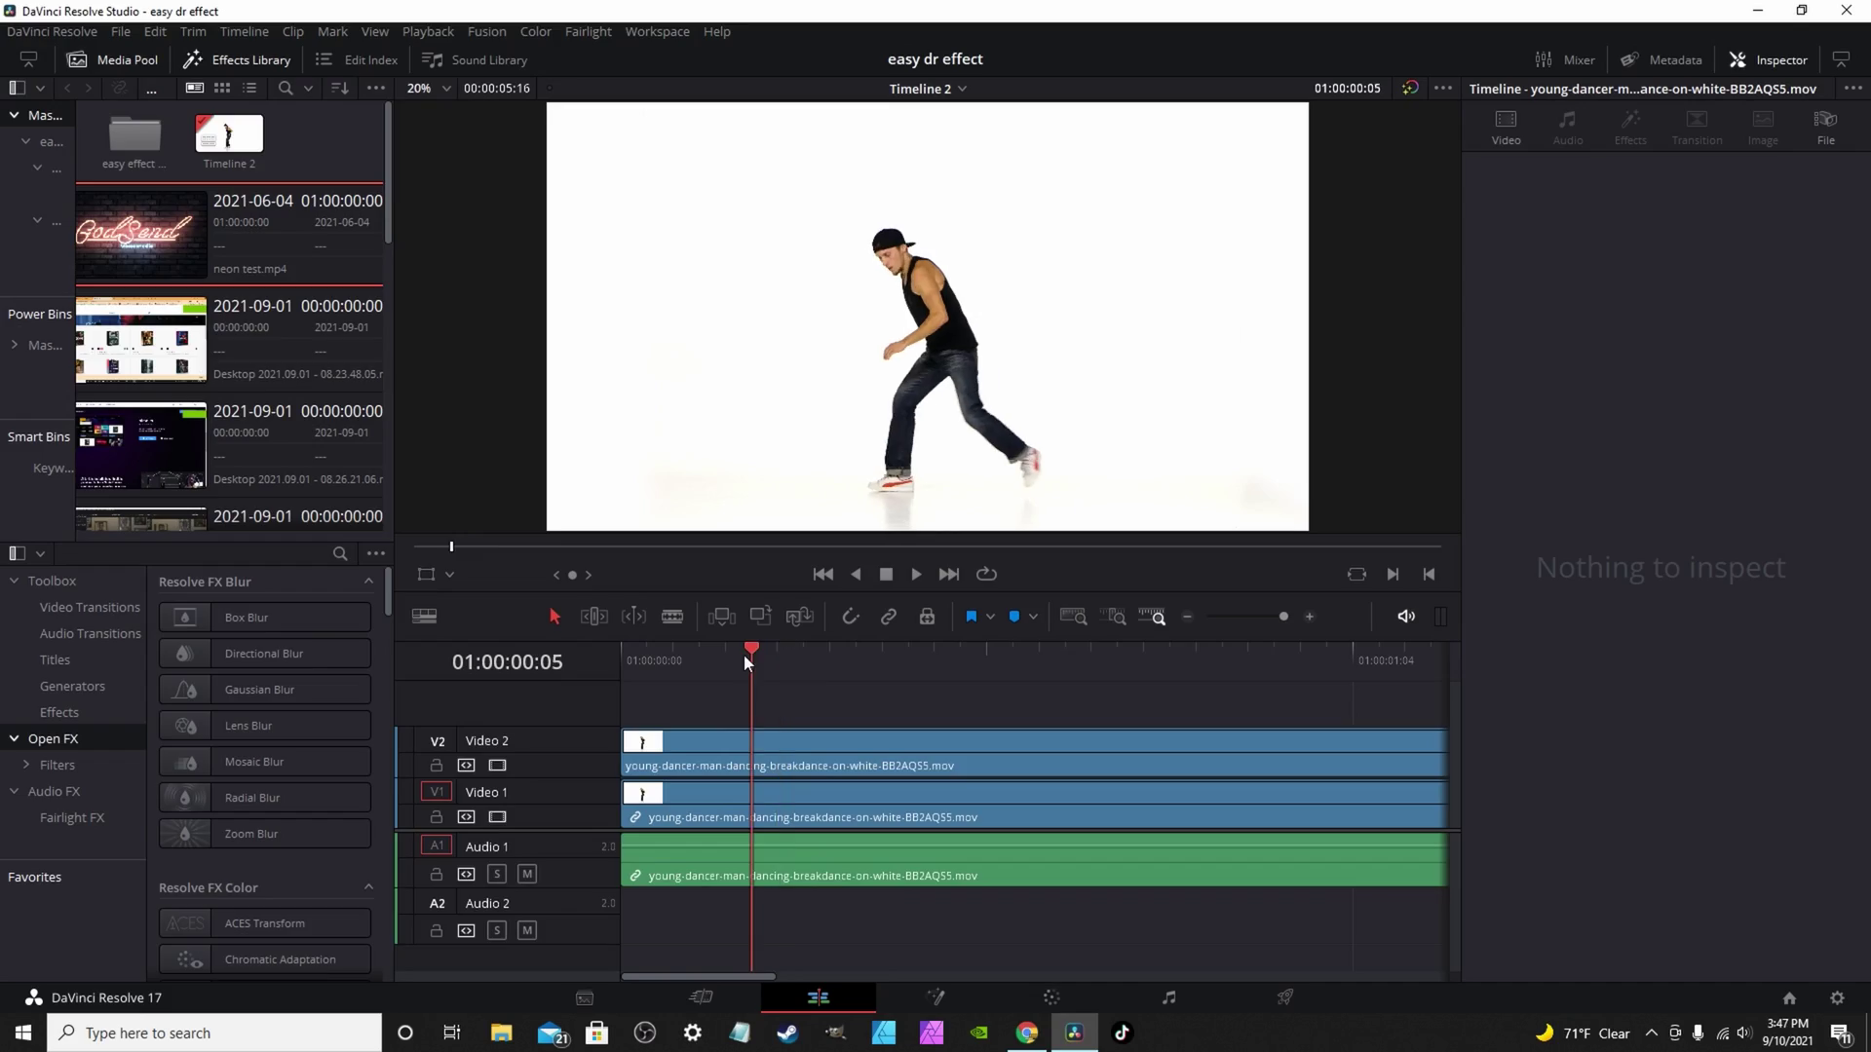
- Move the playhead near the clip start and show the Open FX effects list
drag(744, 653, 657, 643)
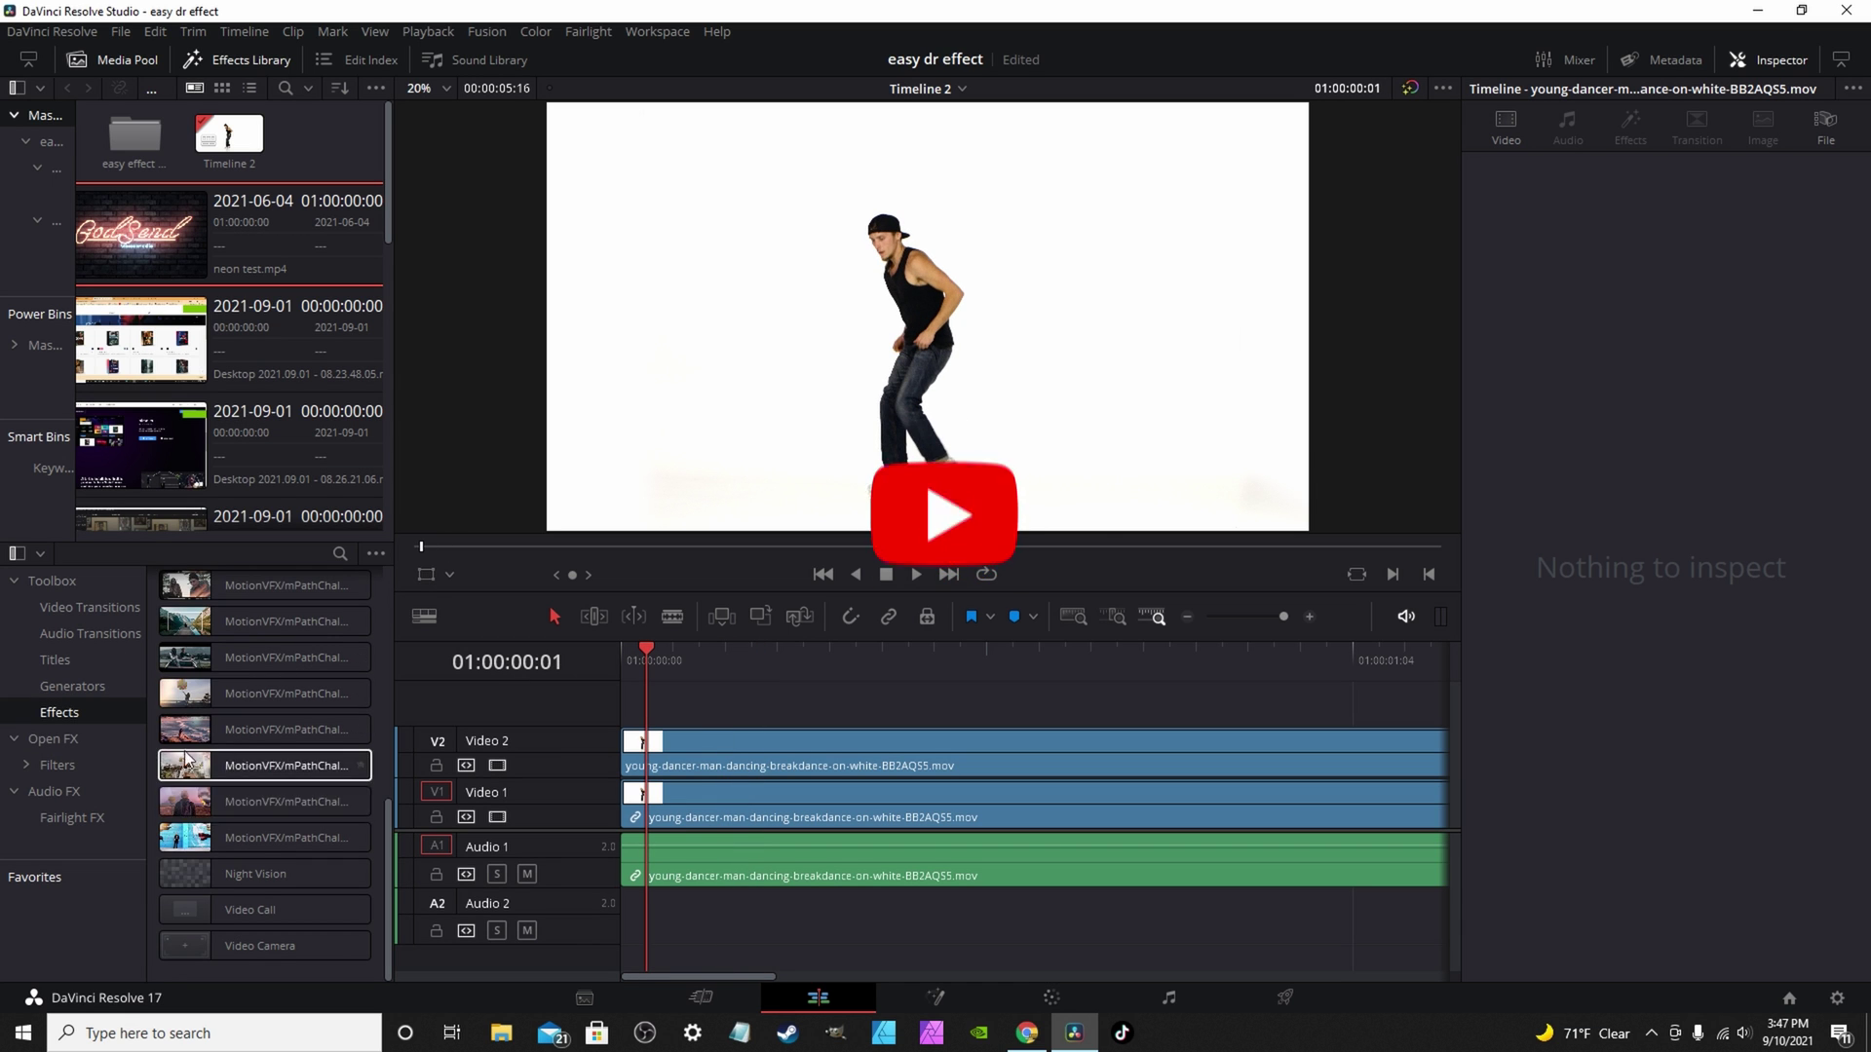
click(80, 738)
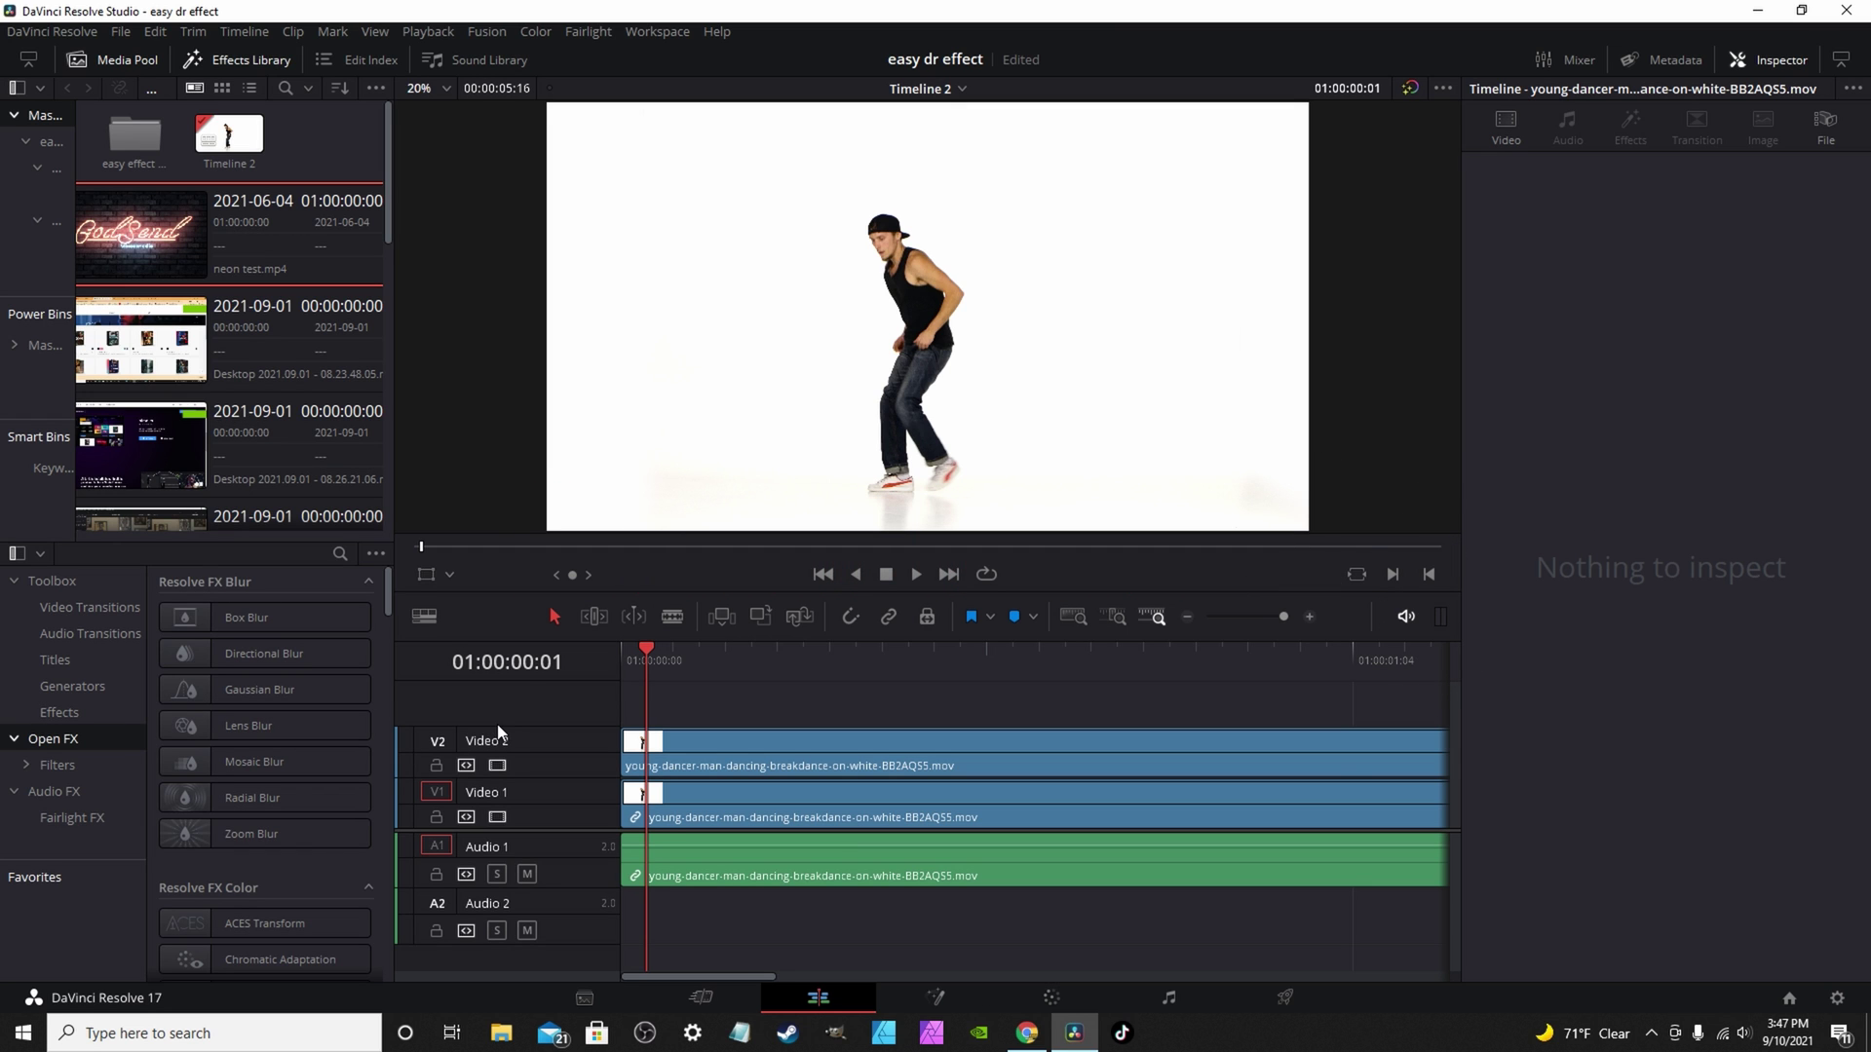
- Select the V2 dancer clip and drop its opacity from 100 to about 51.15
click(779, 742)
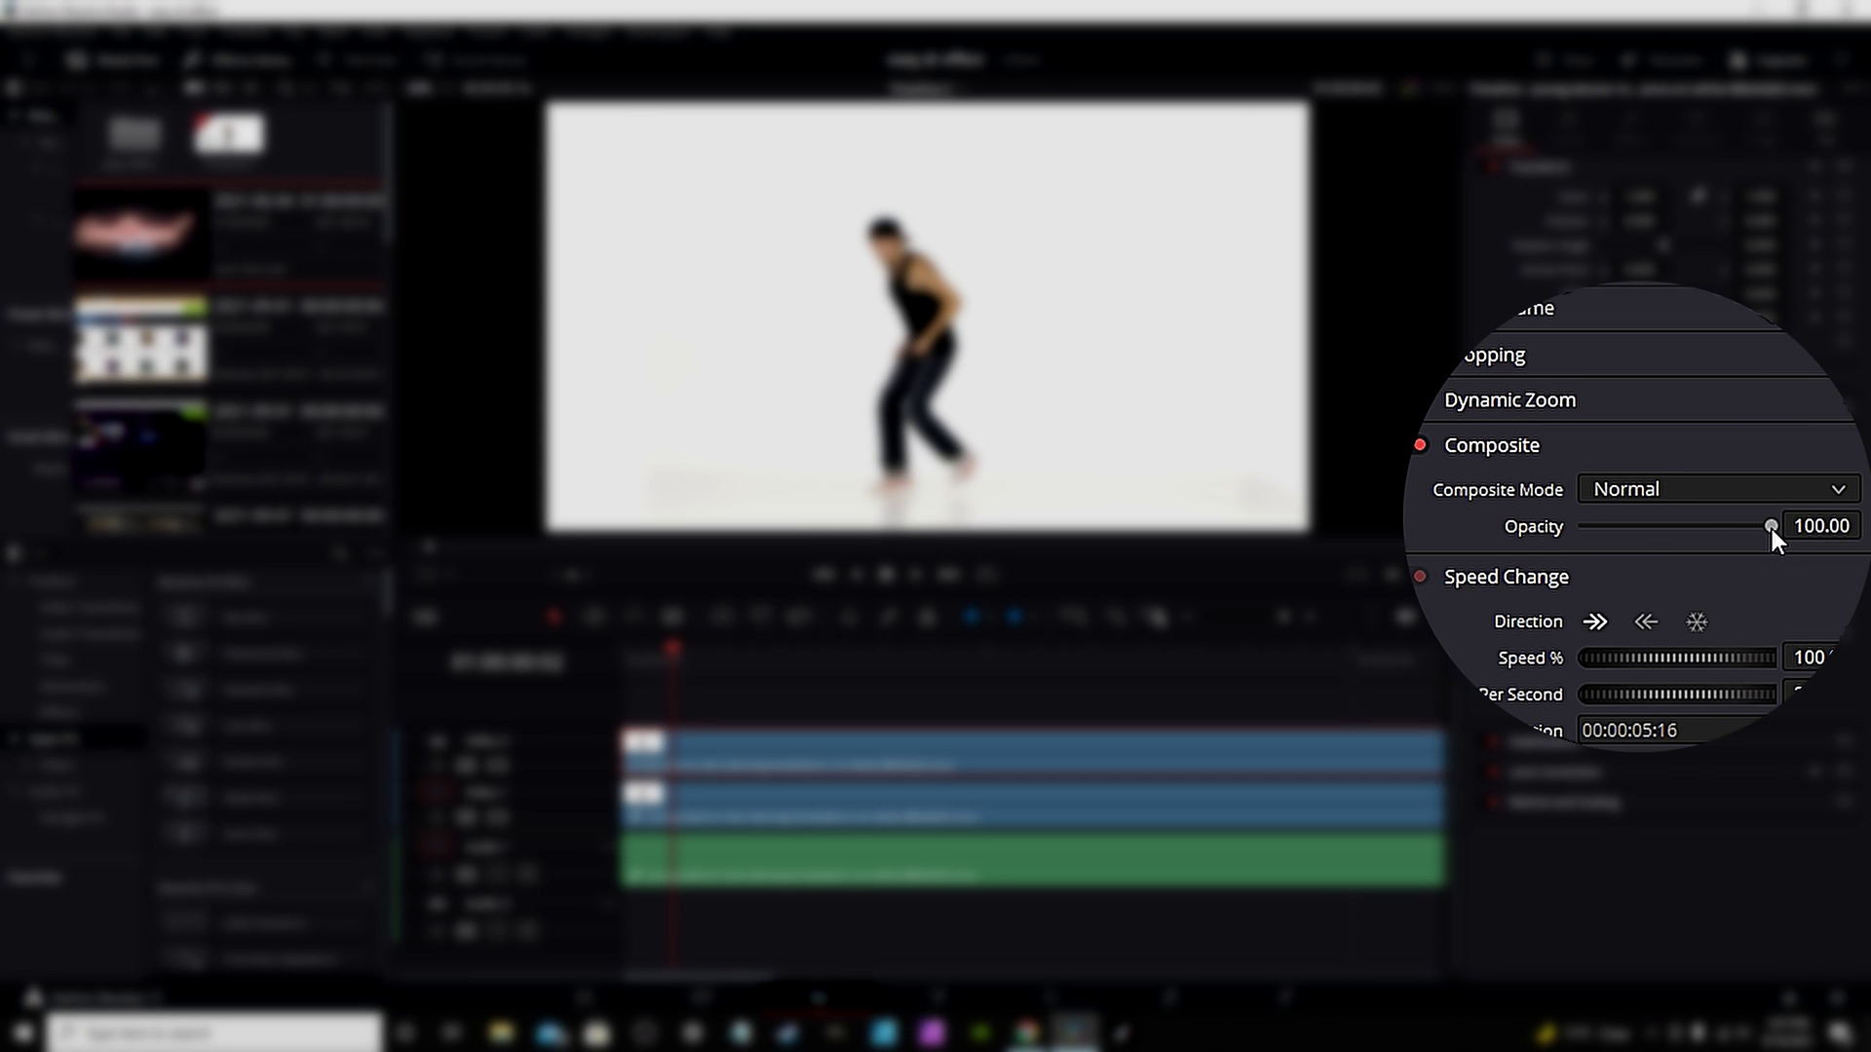
drag(1726, 523, 1678, 534)
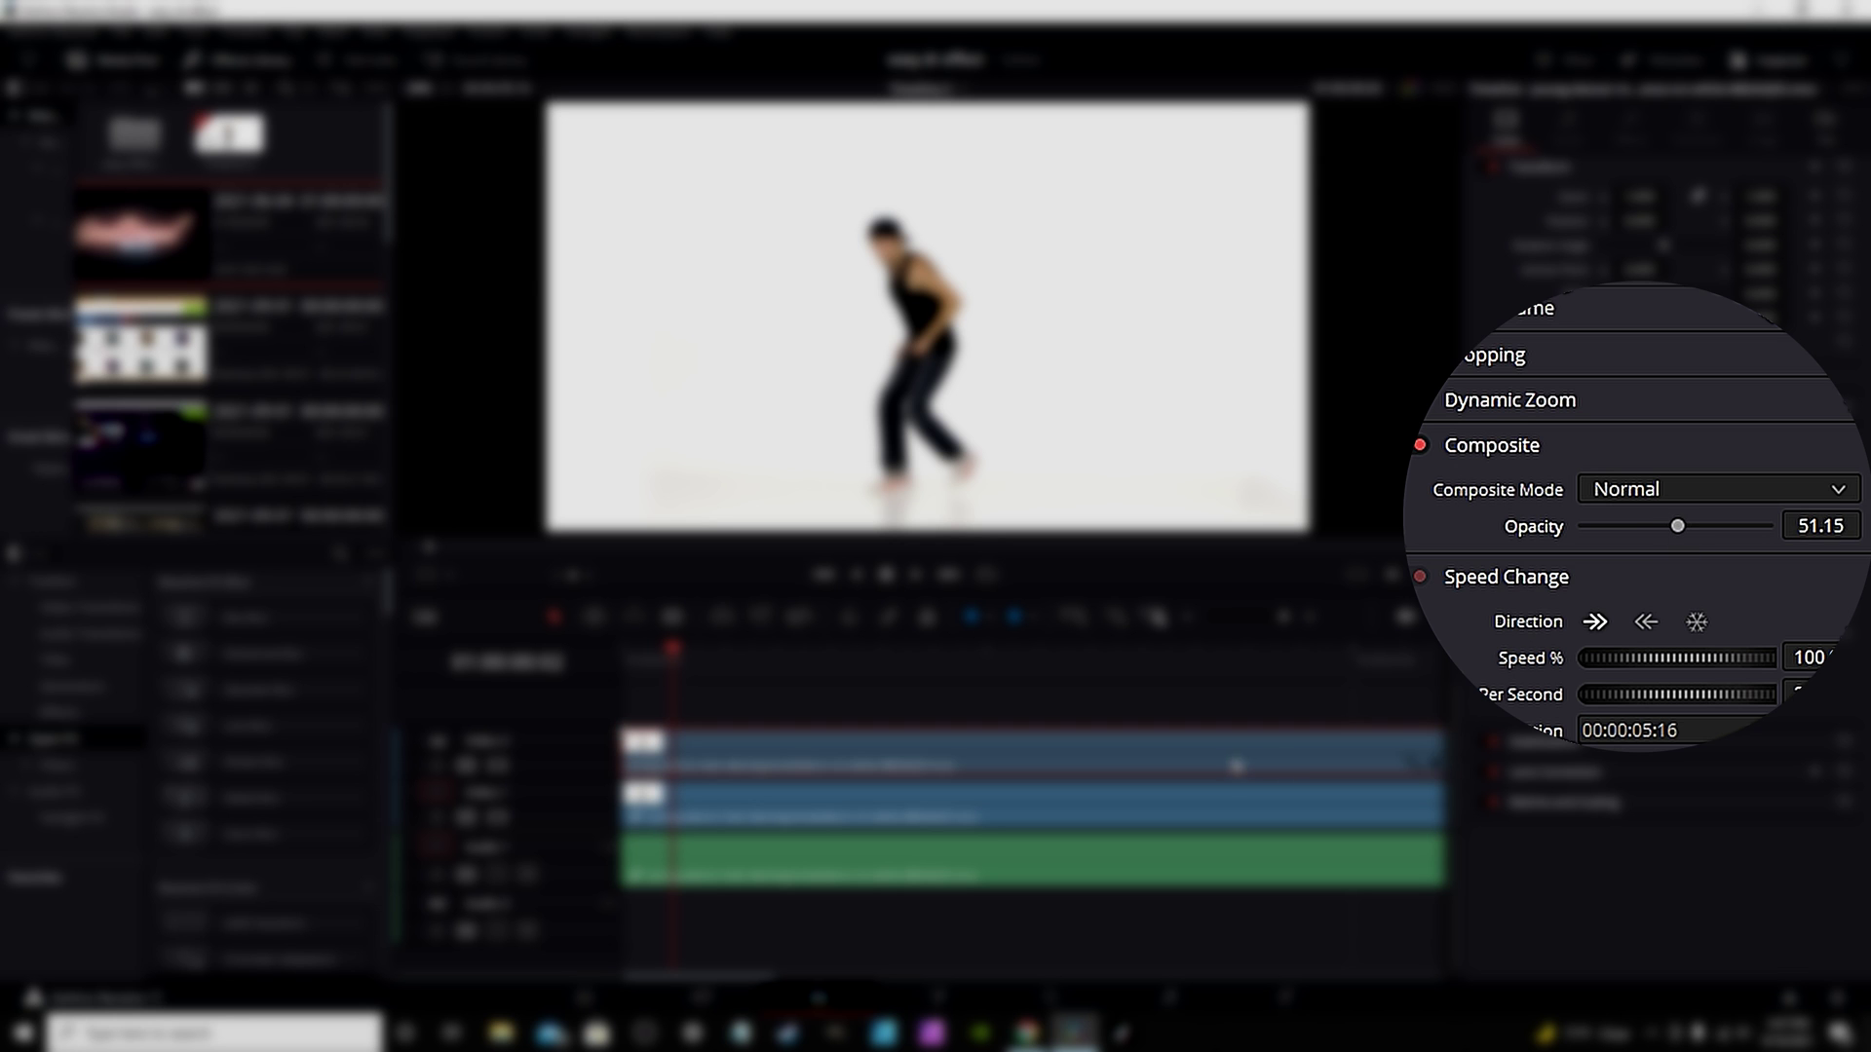
- Retime the upper dancer clip to 50% speed and play back the echo
key(ctrl+r)
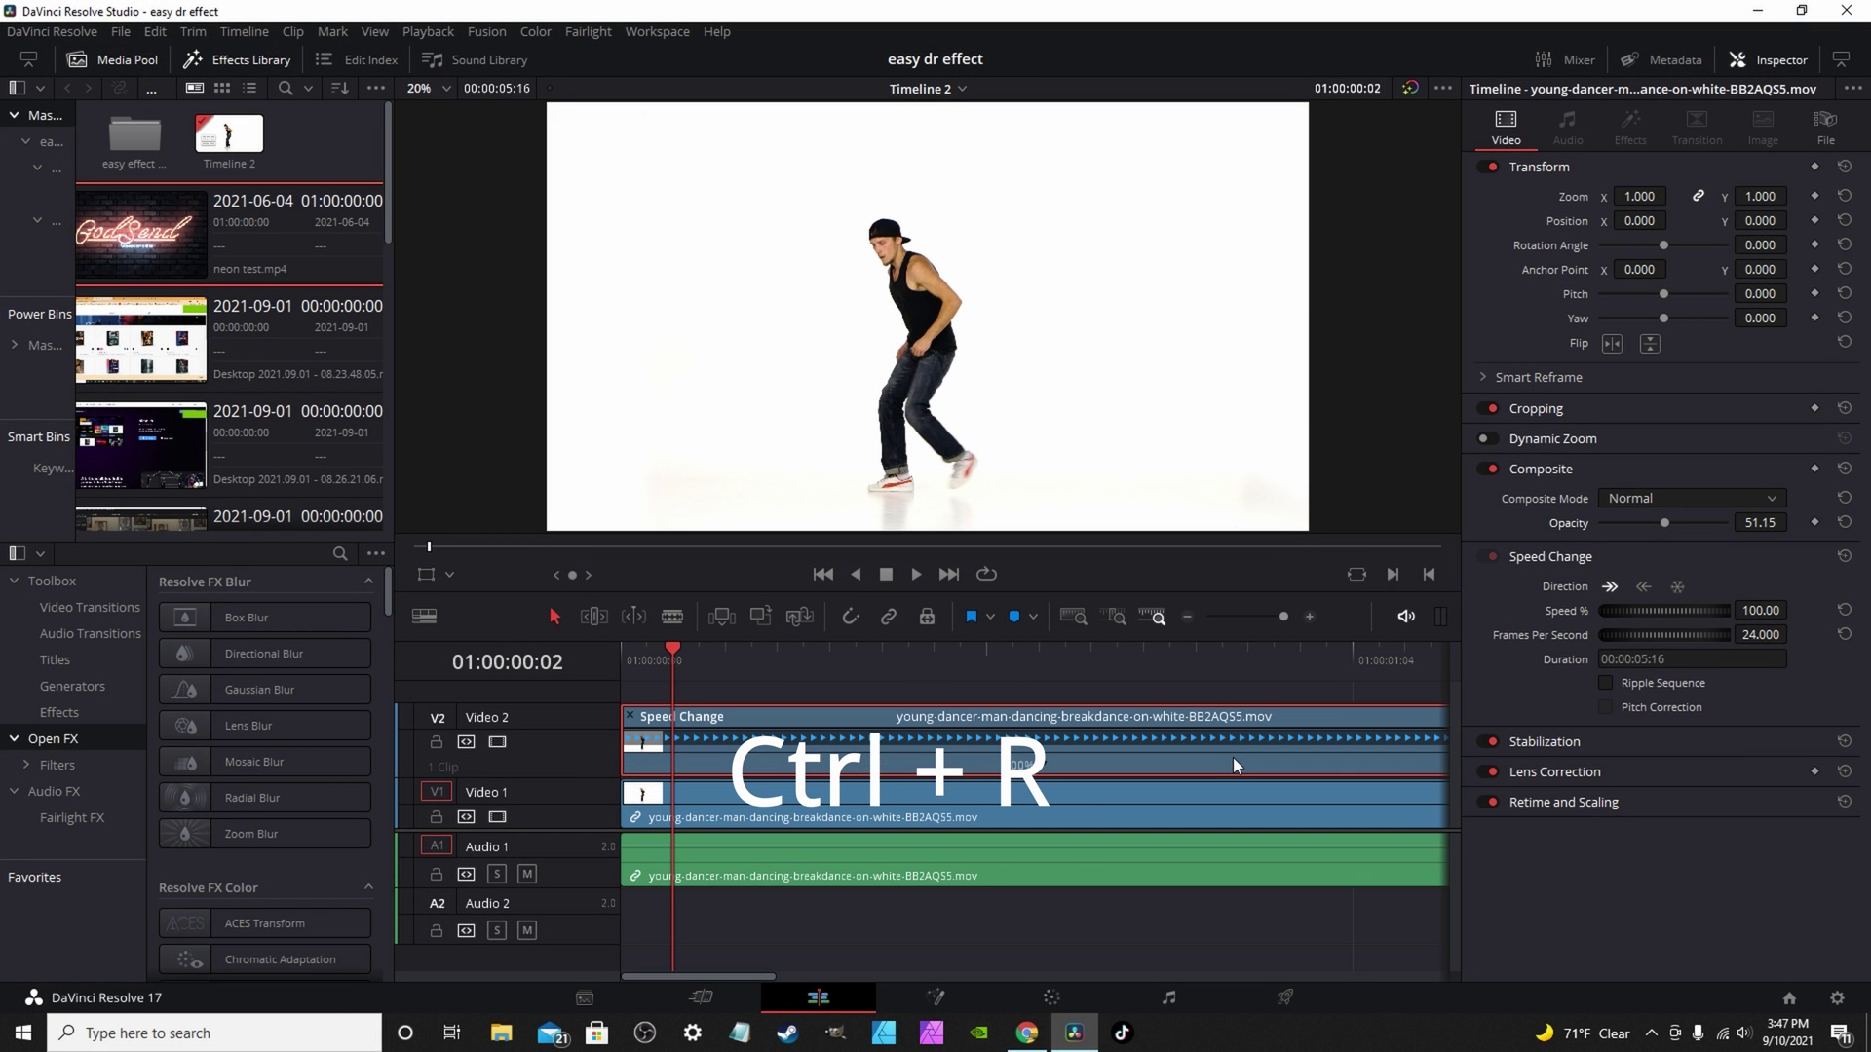
click(1044, 770)
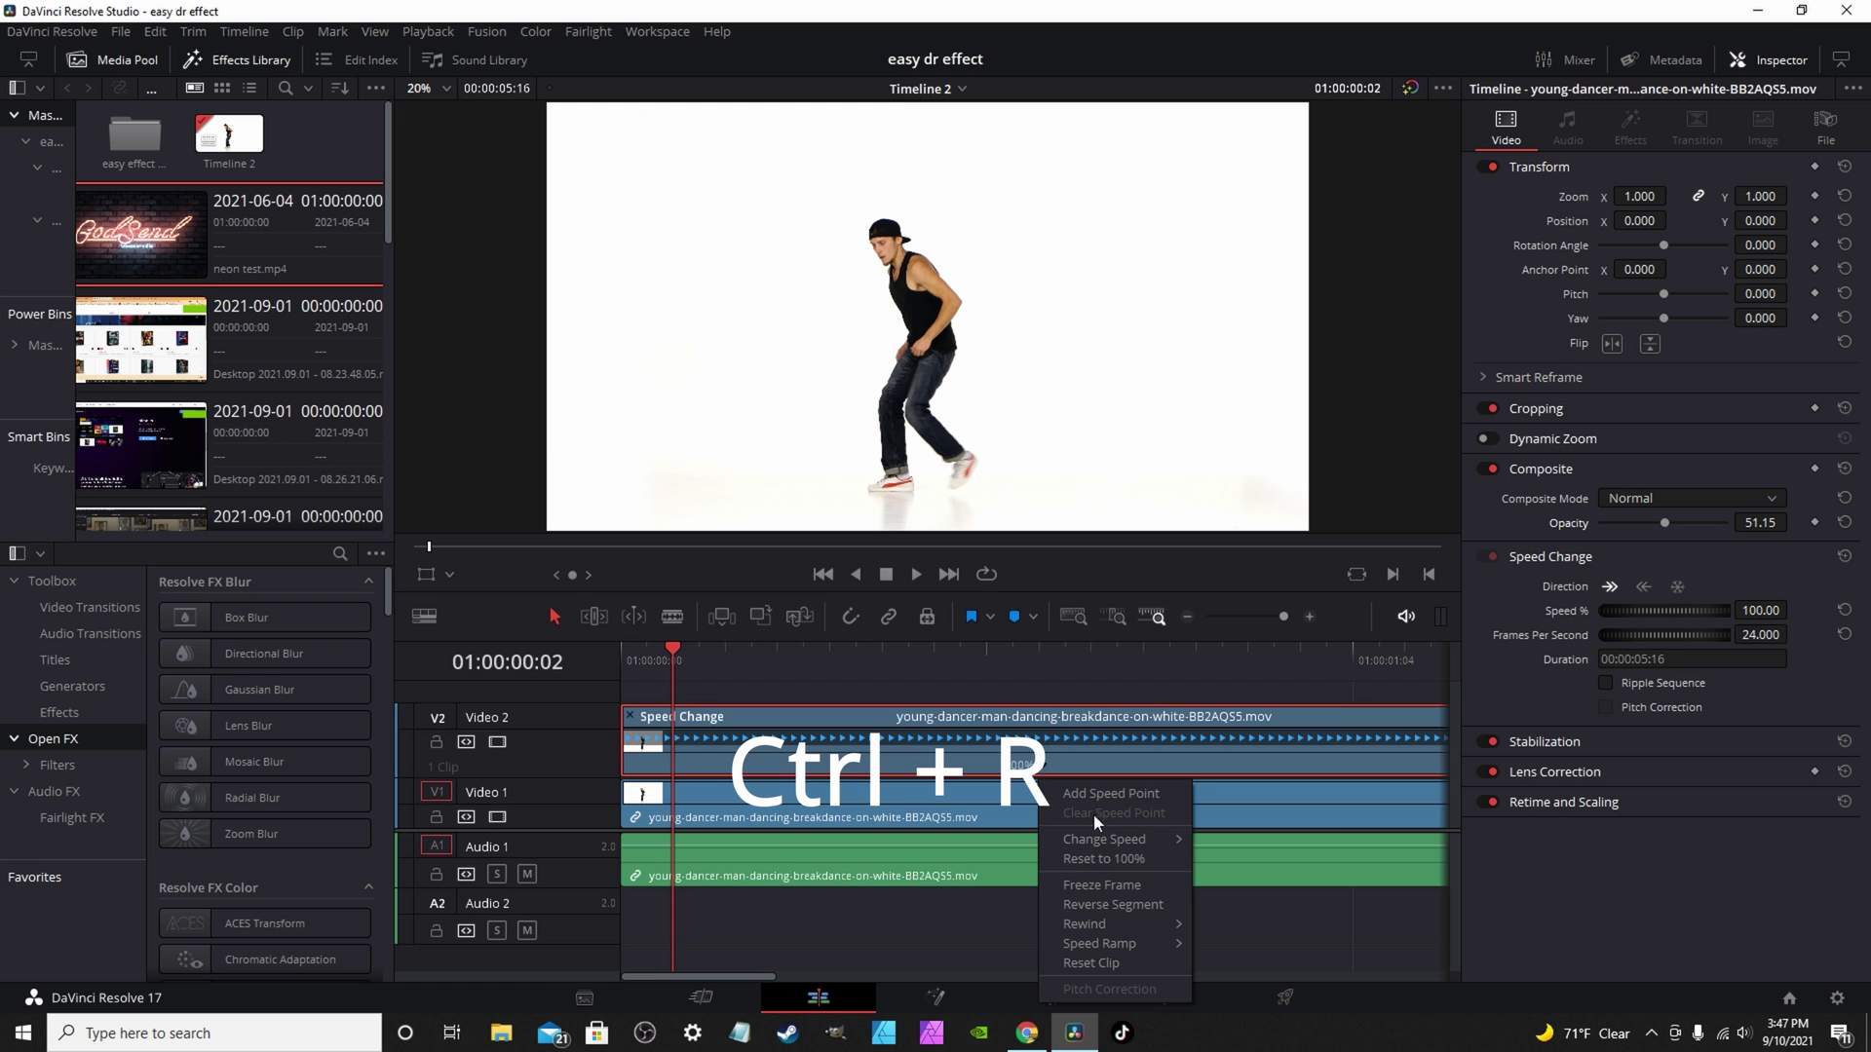
mouse_move(1106, 840)
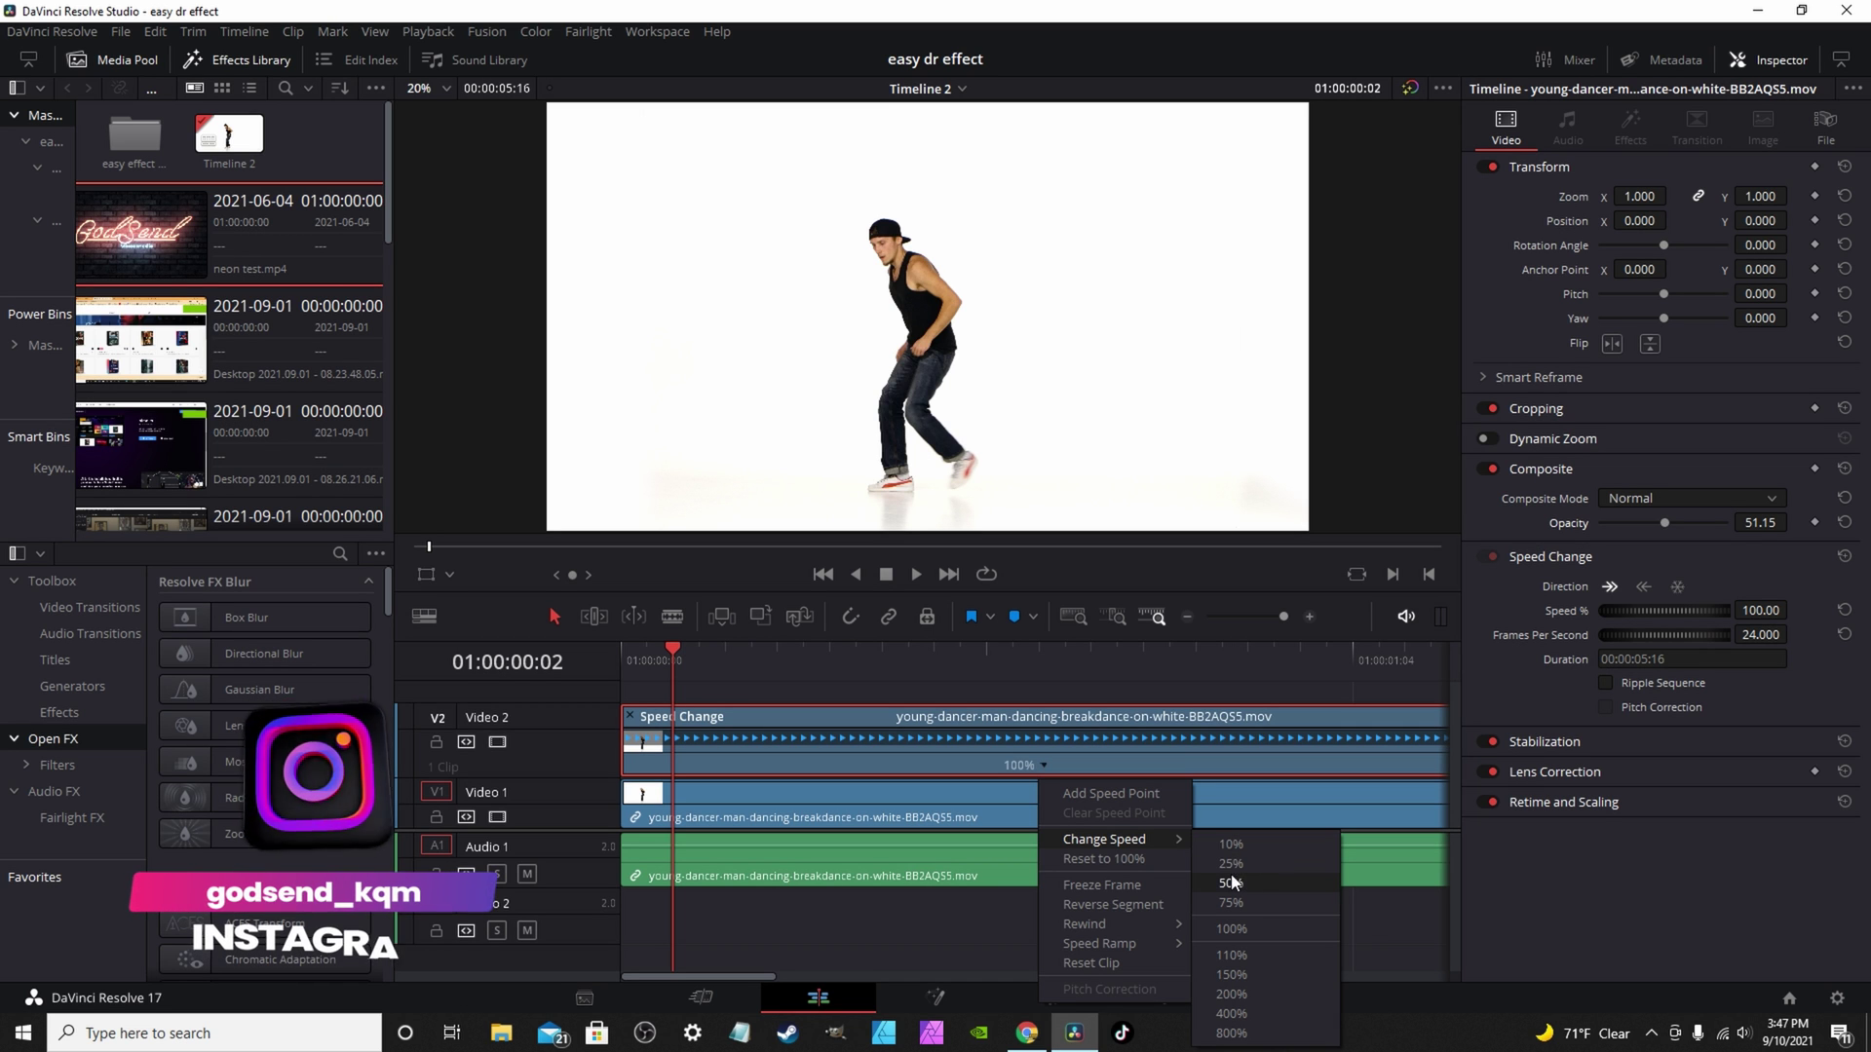
click(1234, 882)
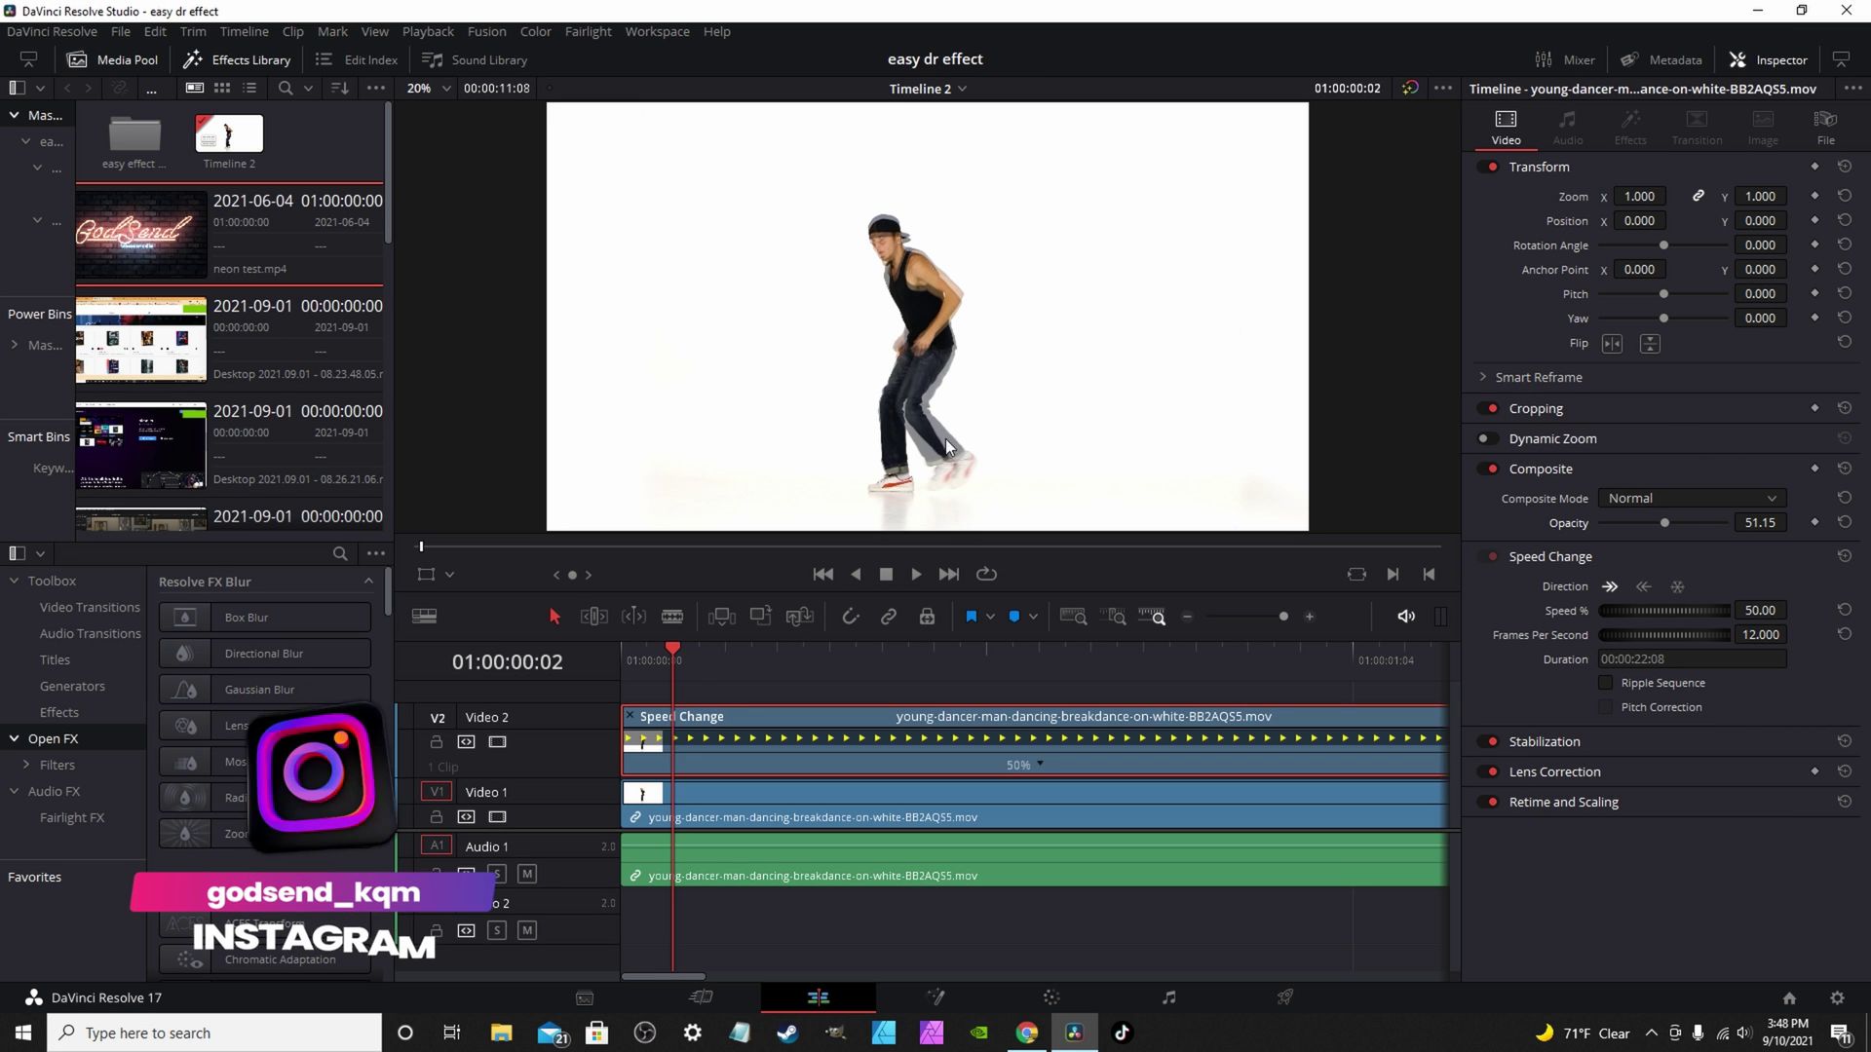
click(647, 647)
key(space)
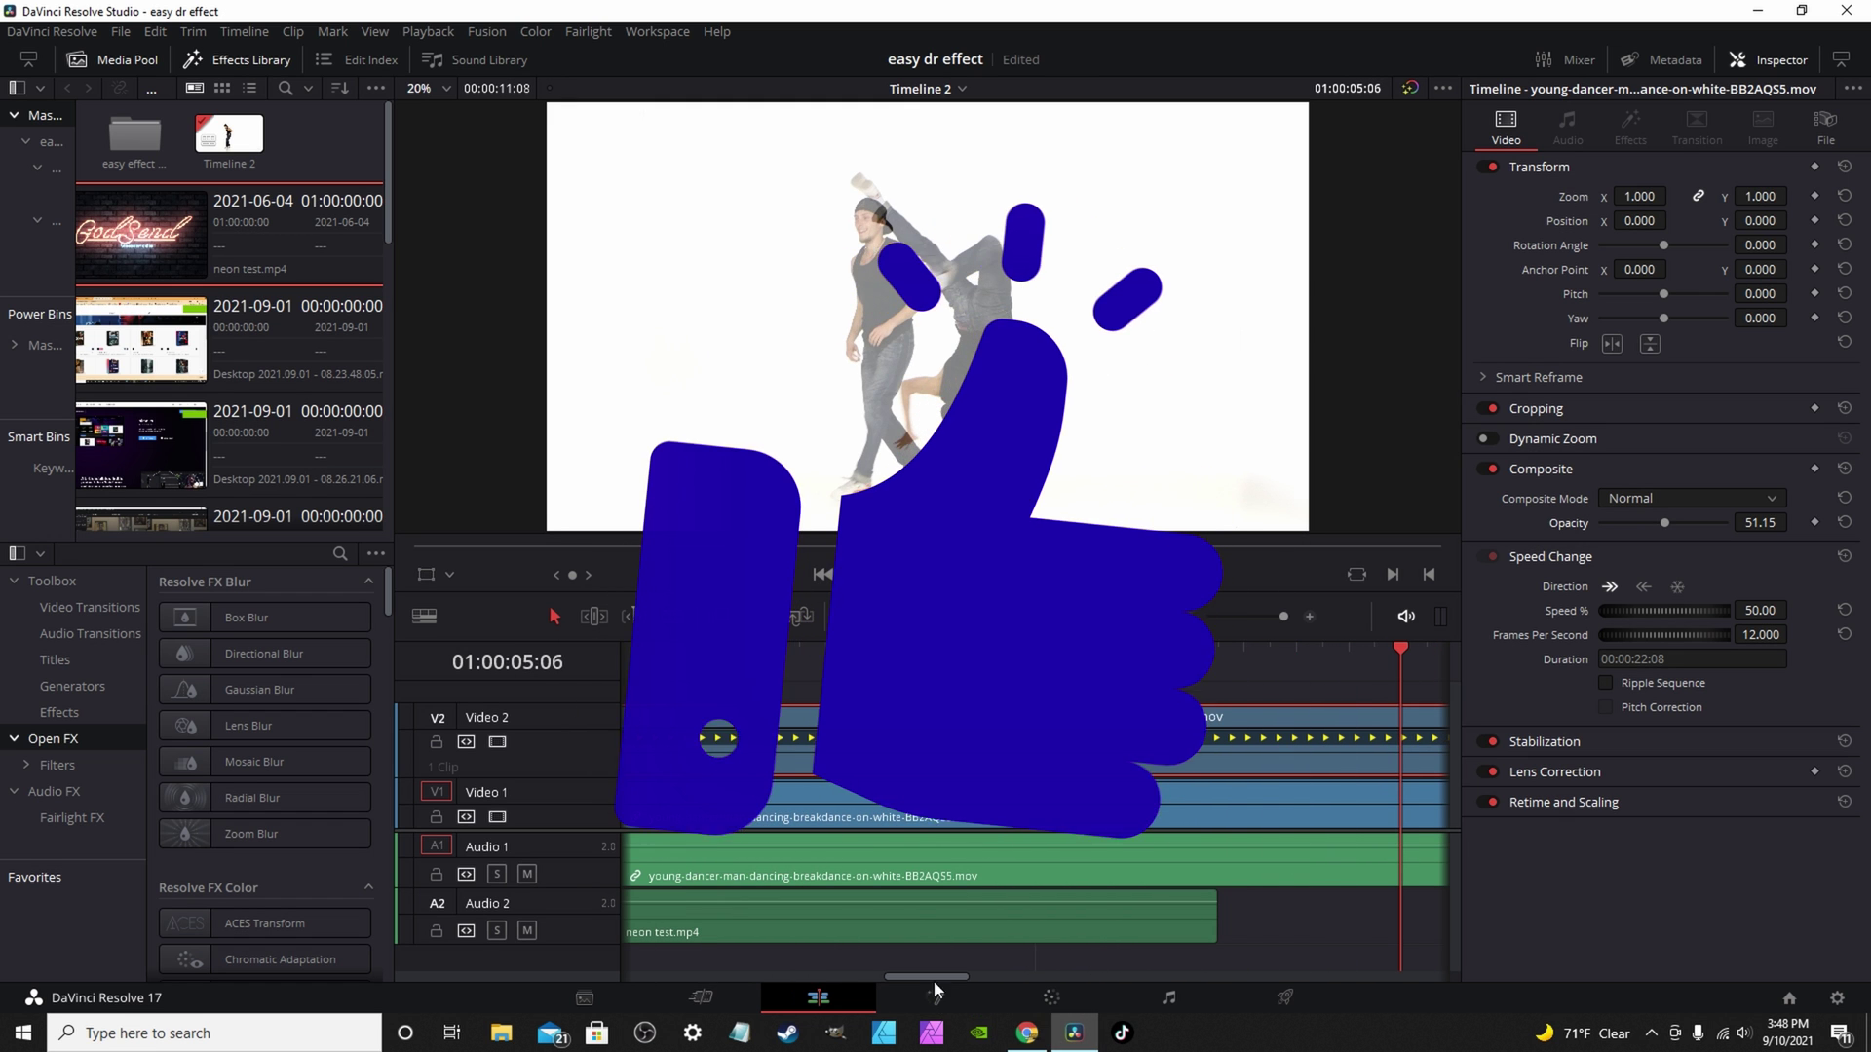
drag(915, 978, 641, 939)
- Change the upper clip's speed to 75% and review the echo from the start
click(1038, 762)
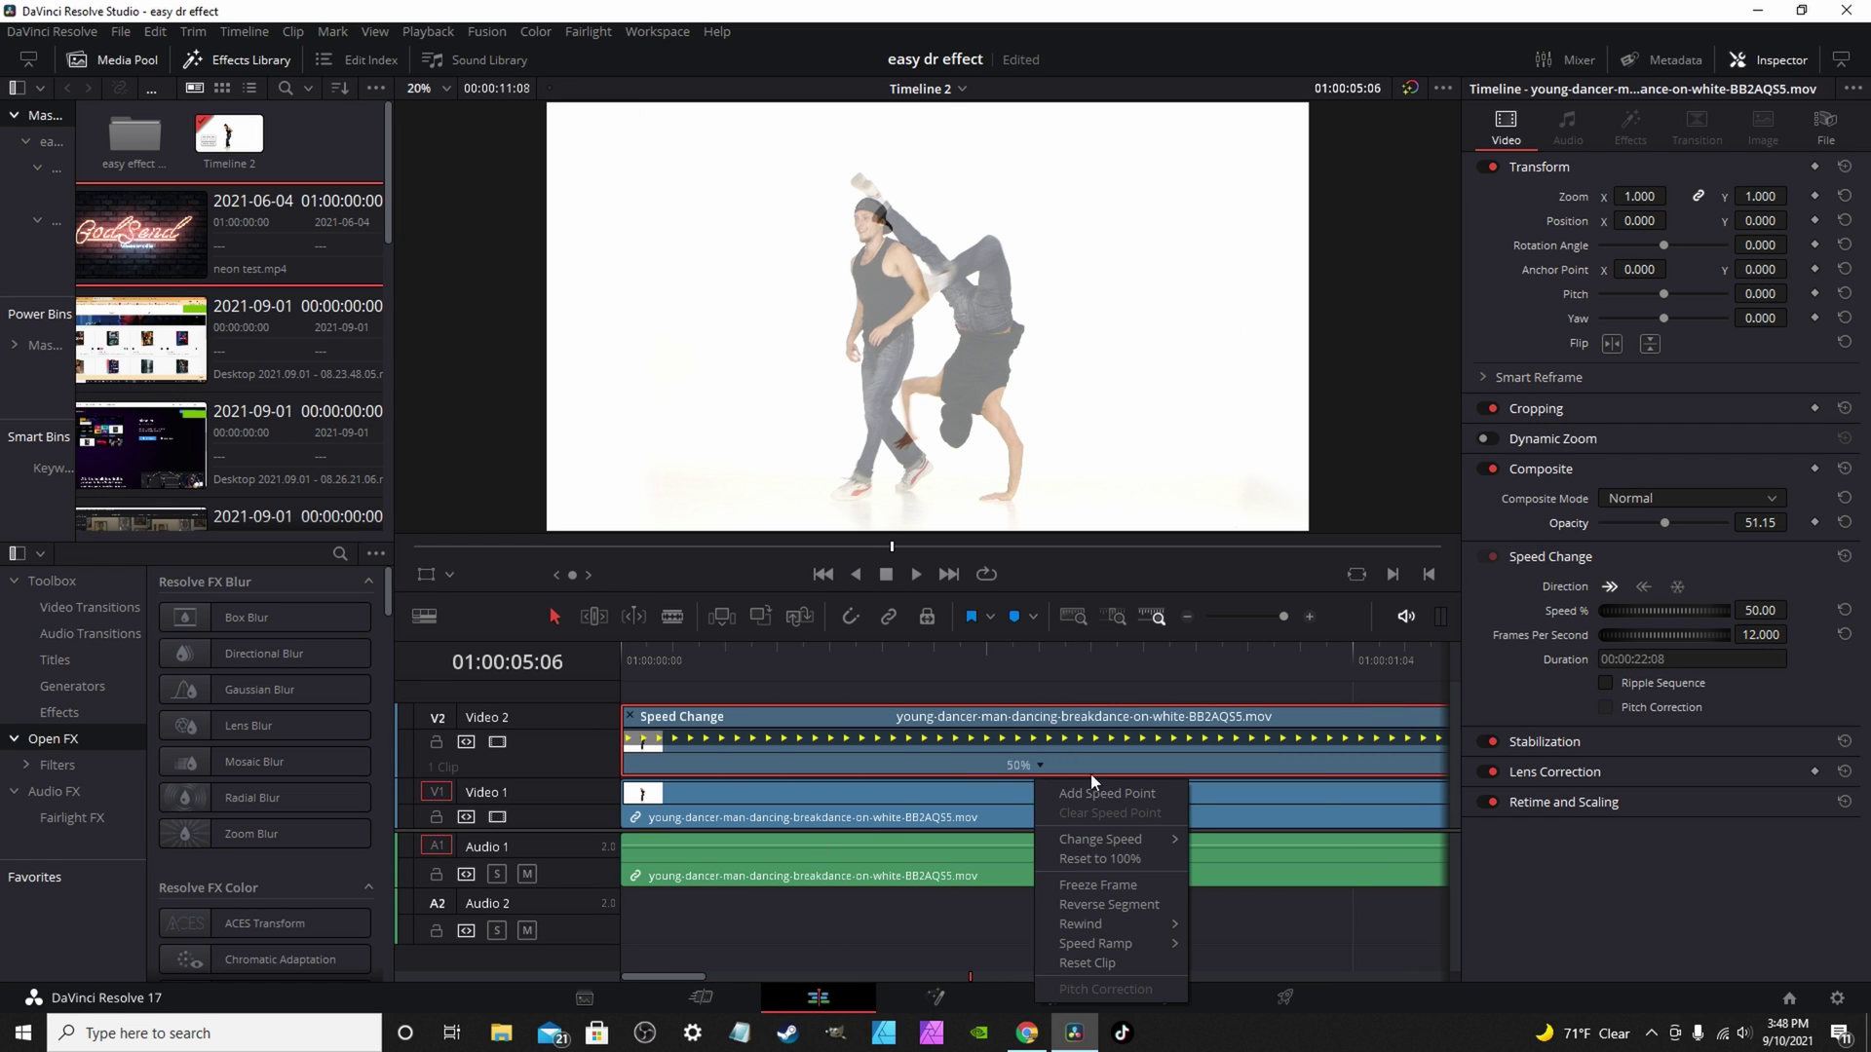
mouse_move(1125, 845)
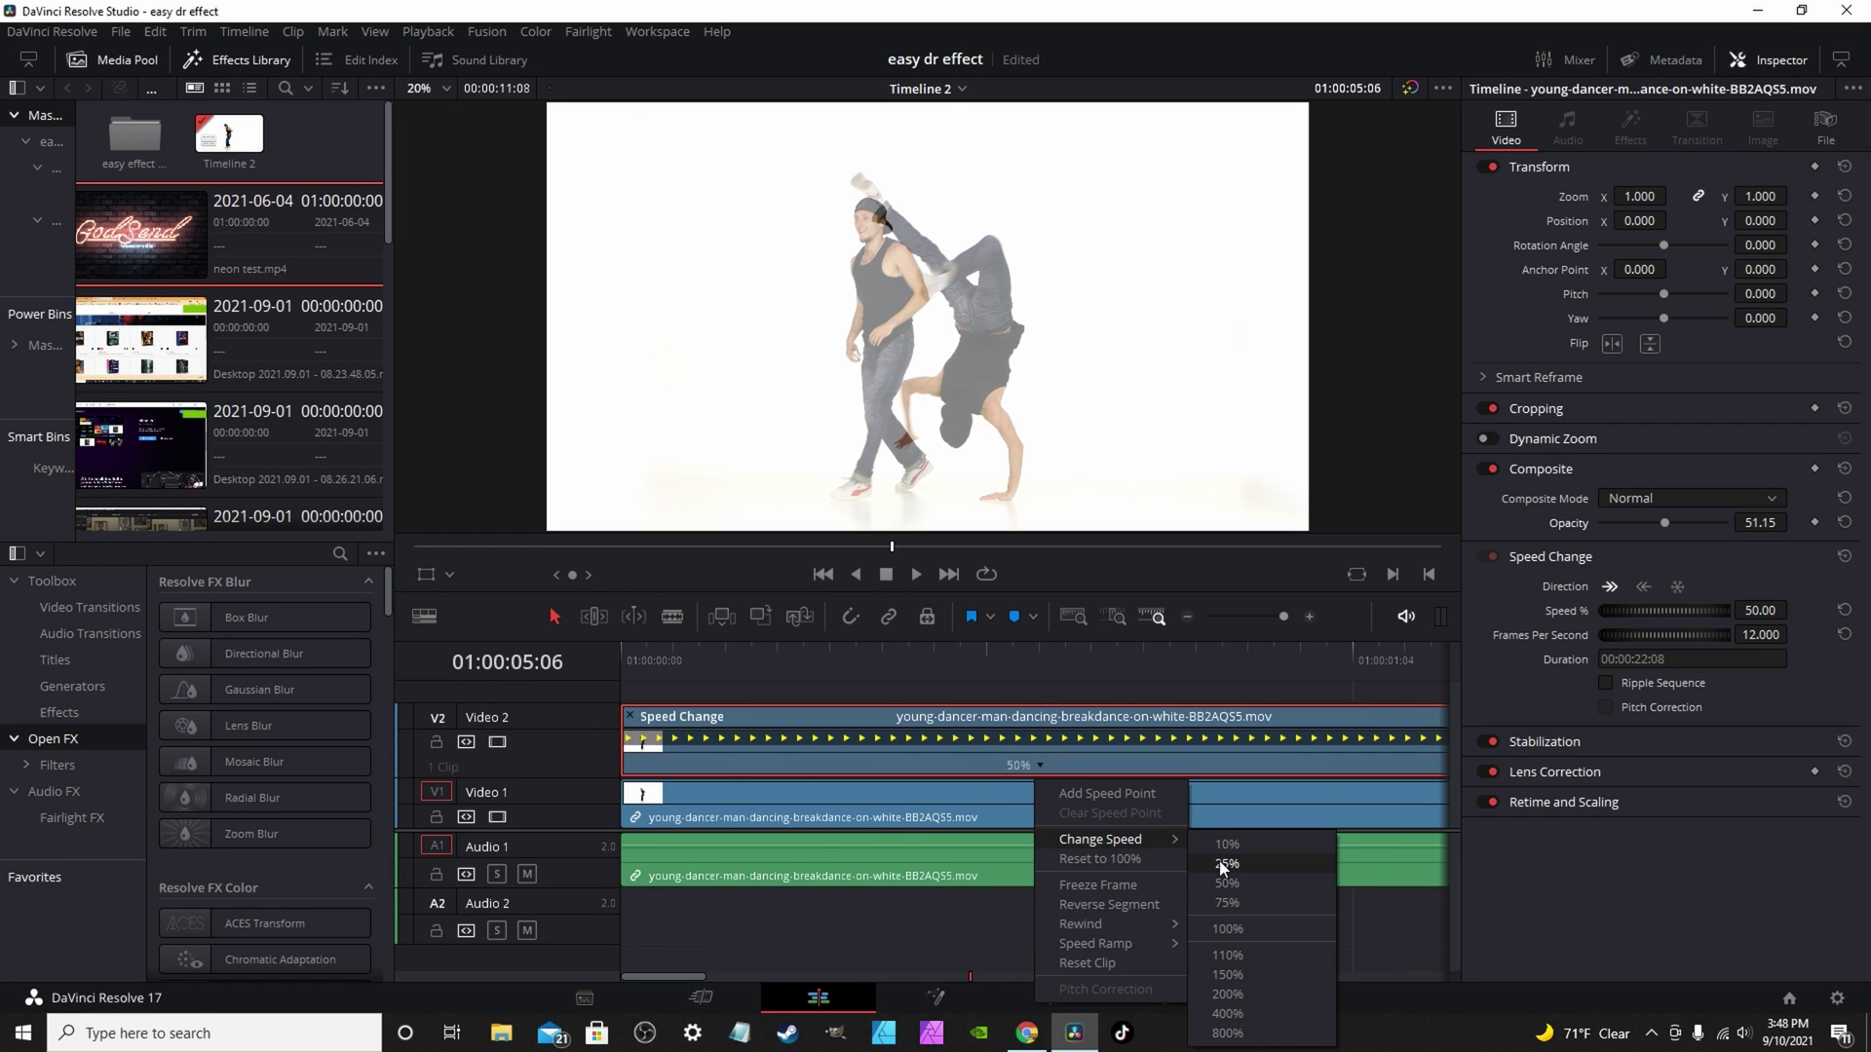
click(1226, 902)
click(626, 663)
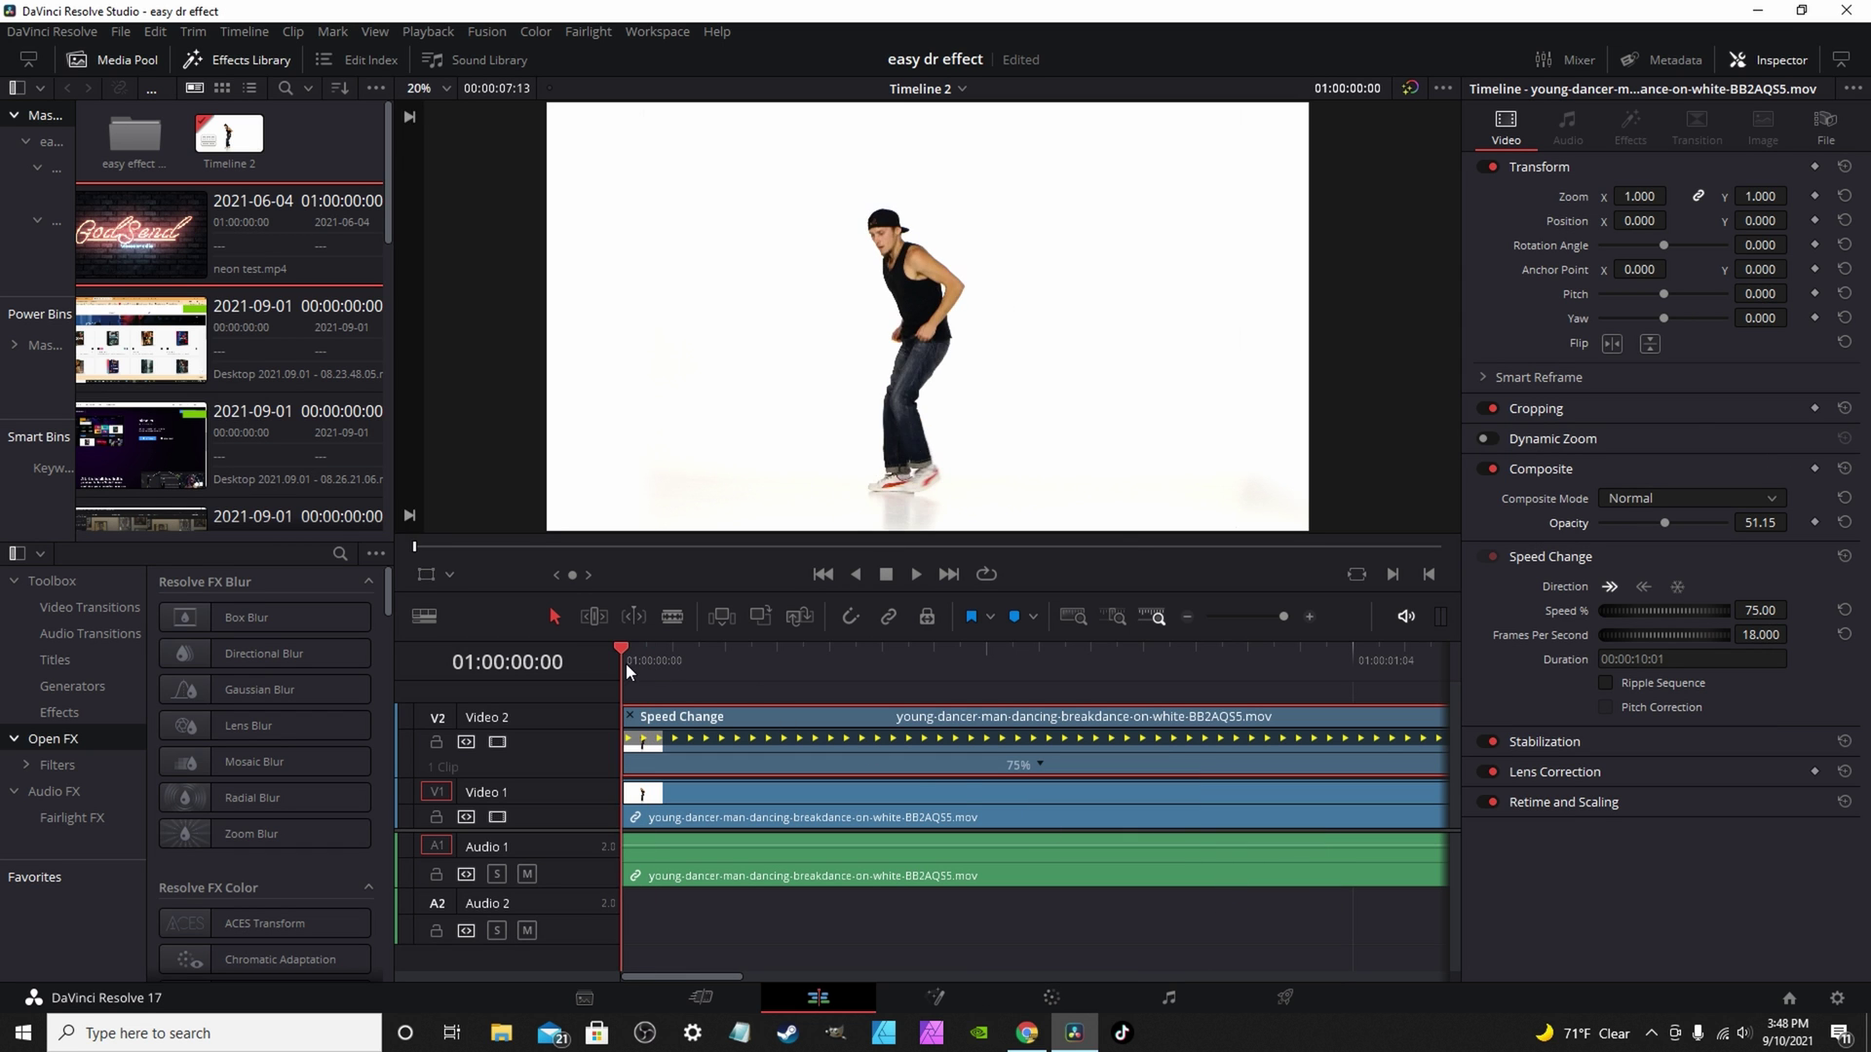
key(space)
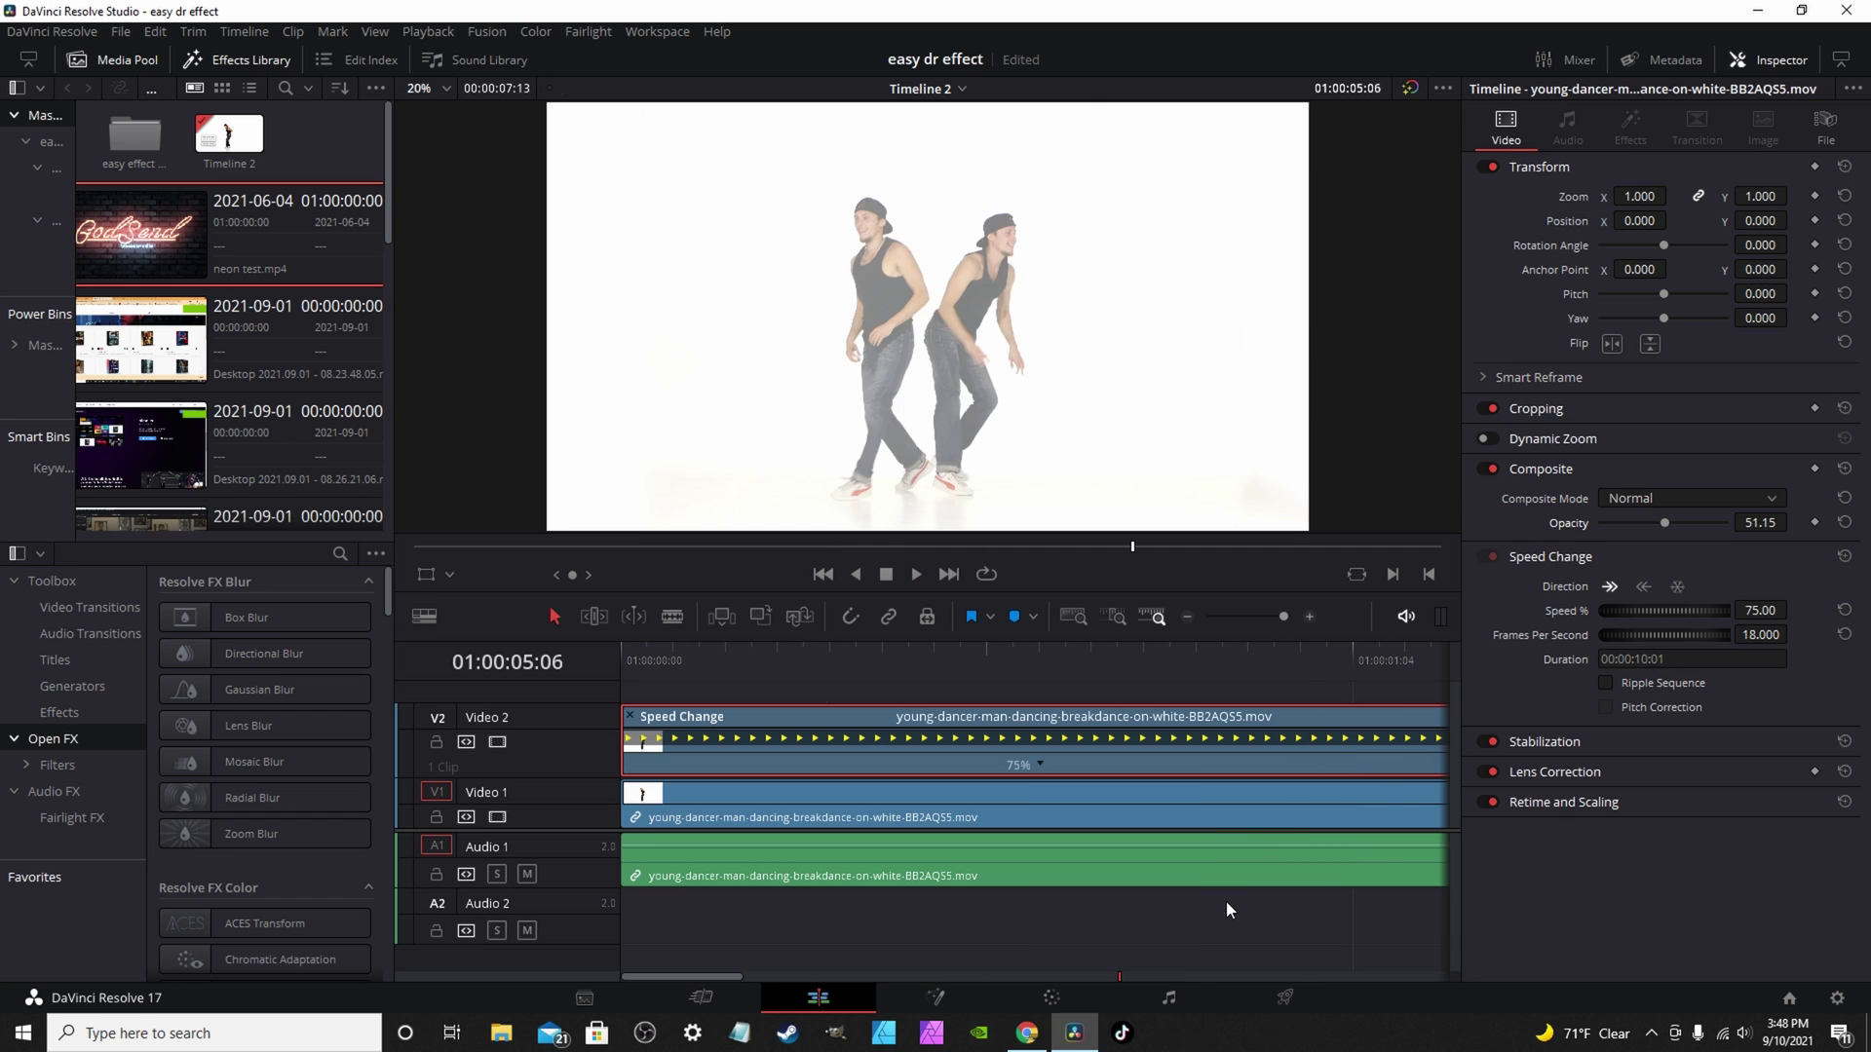
click(626, 663)
key(space)
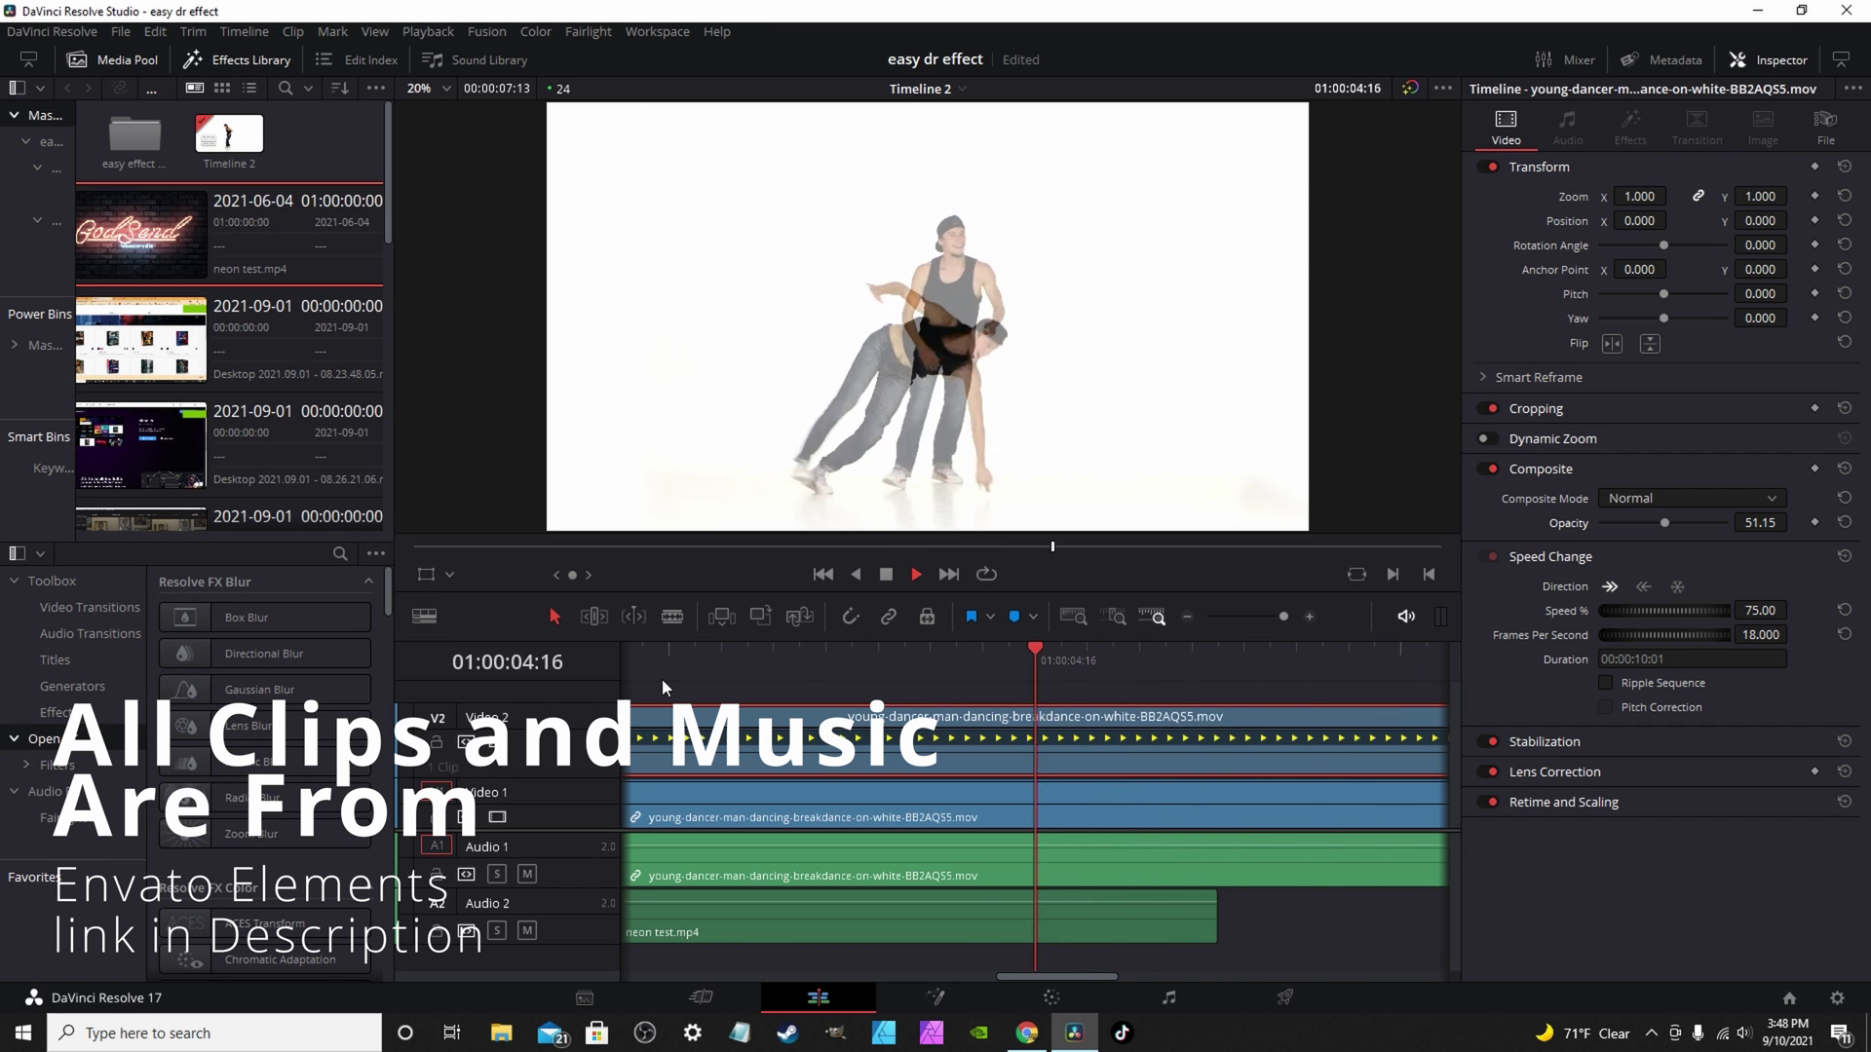
key(space)
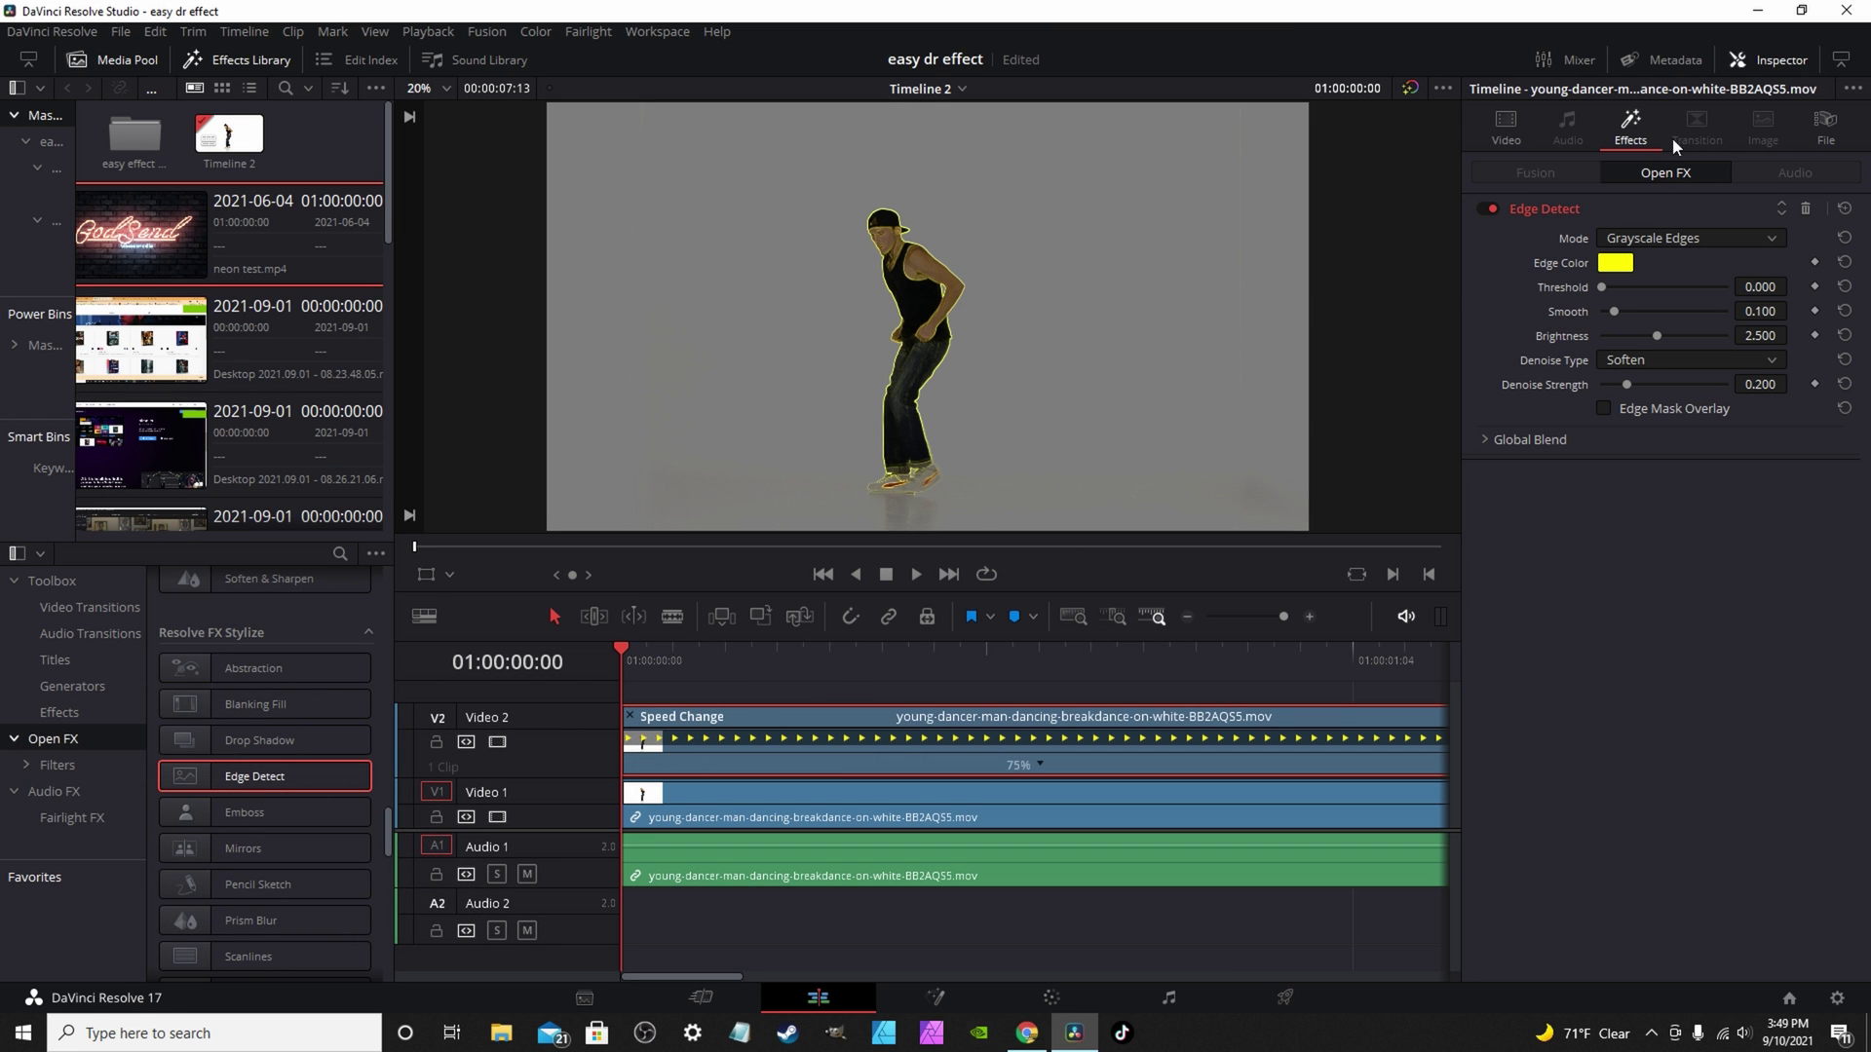
- Try RGB Edges, return to Grayscale Edges, set threshold 0.419, and review the outline
click(1674, 261)
click(1670, 240)
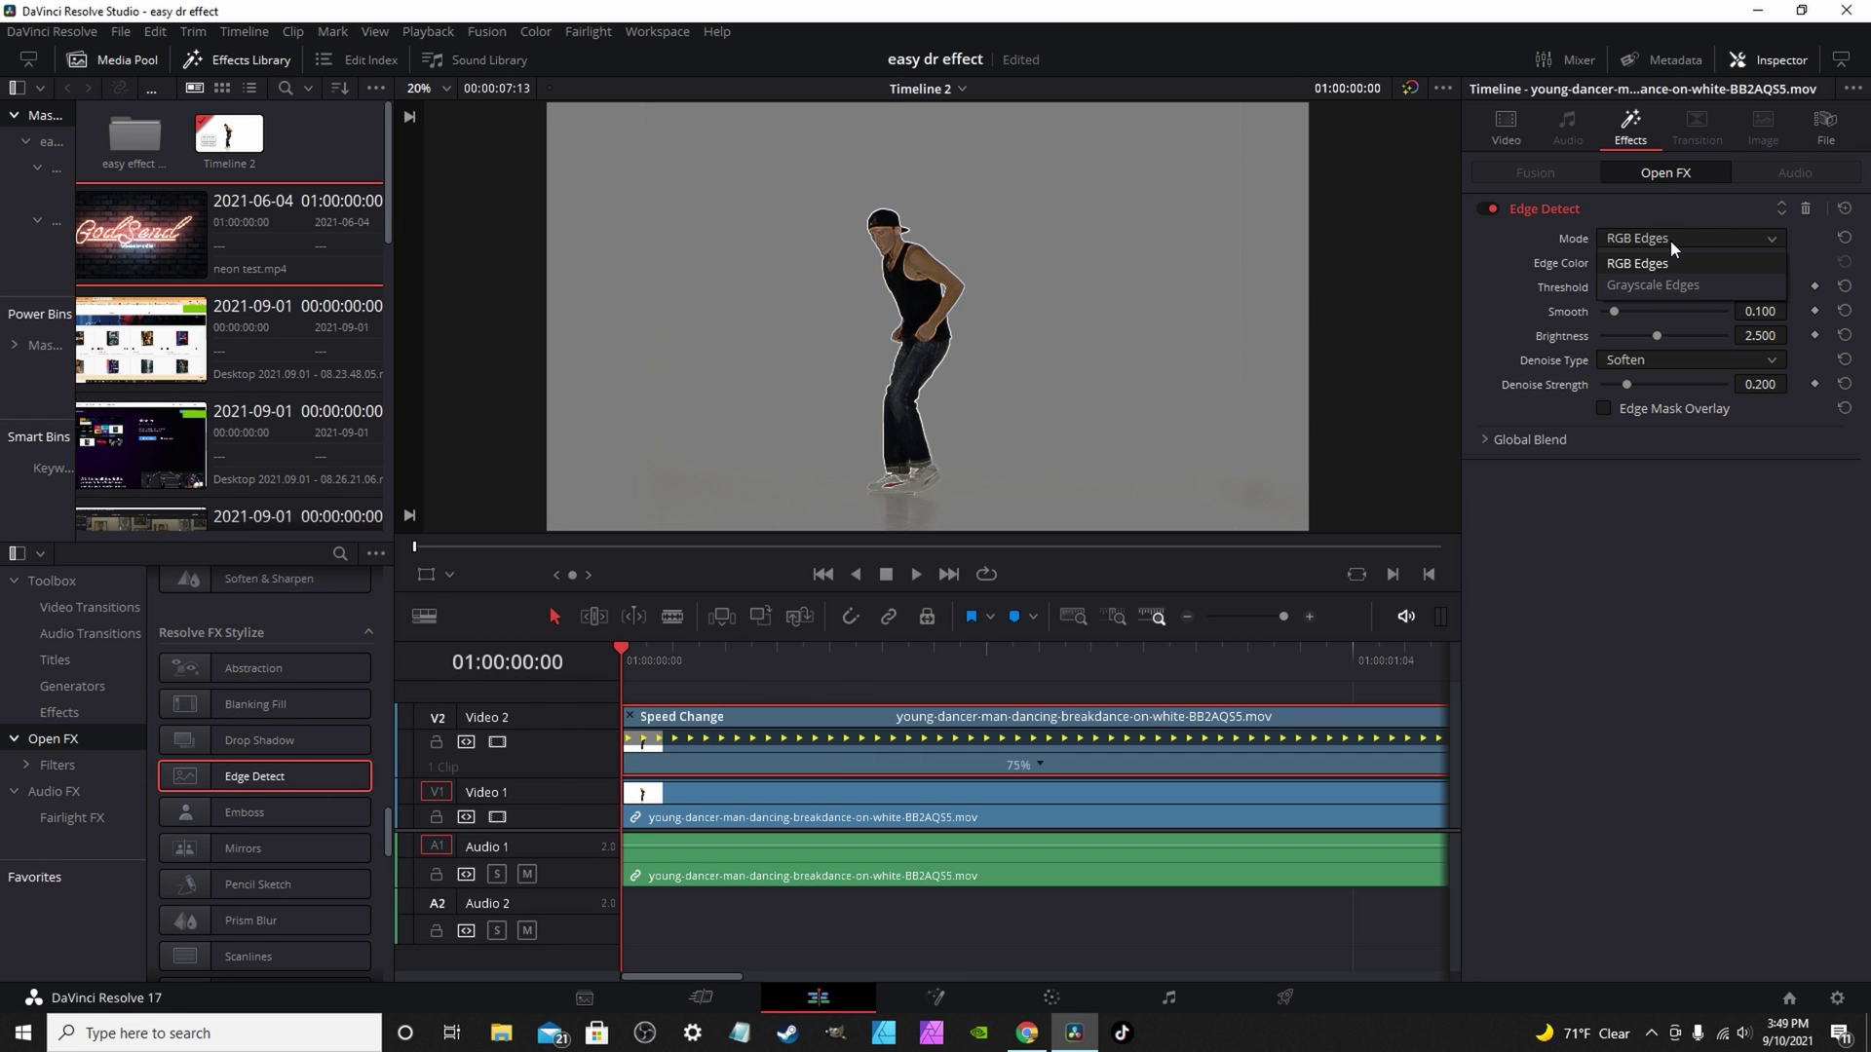
click(1667, 286)
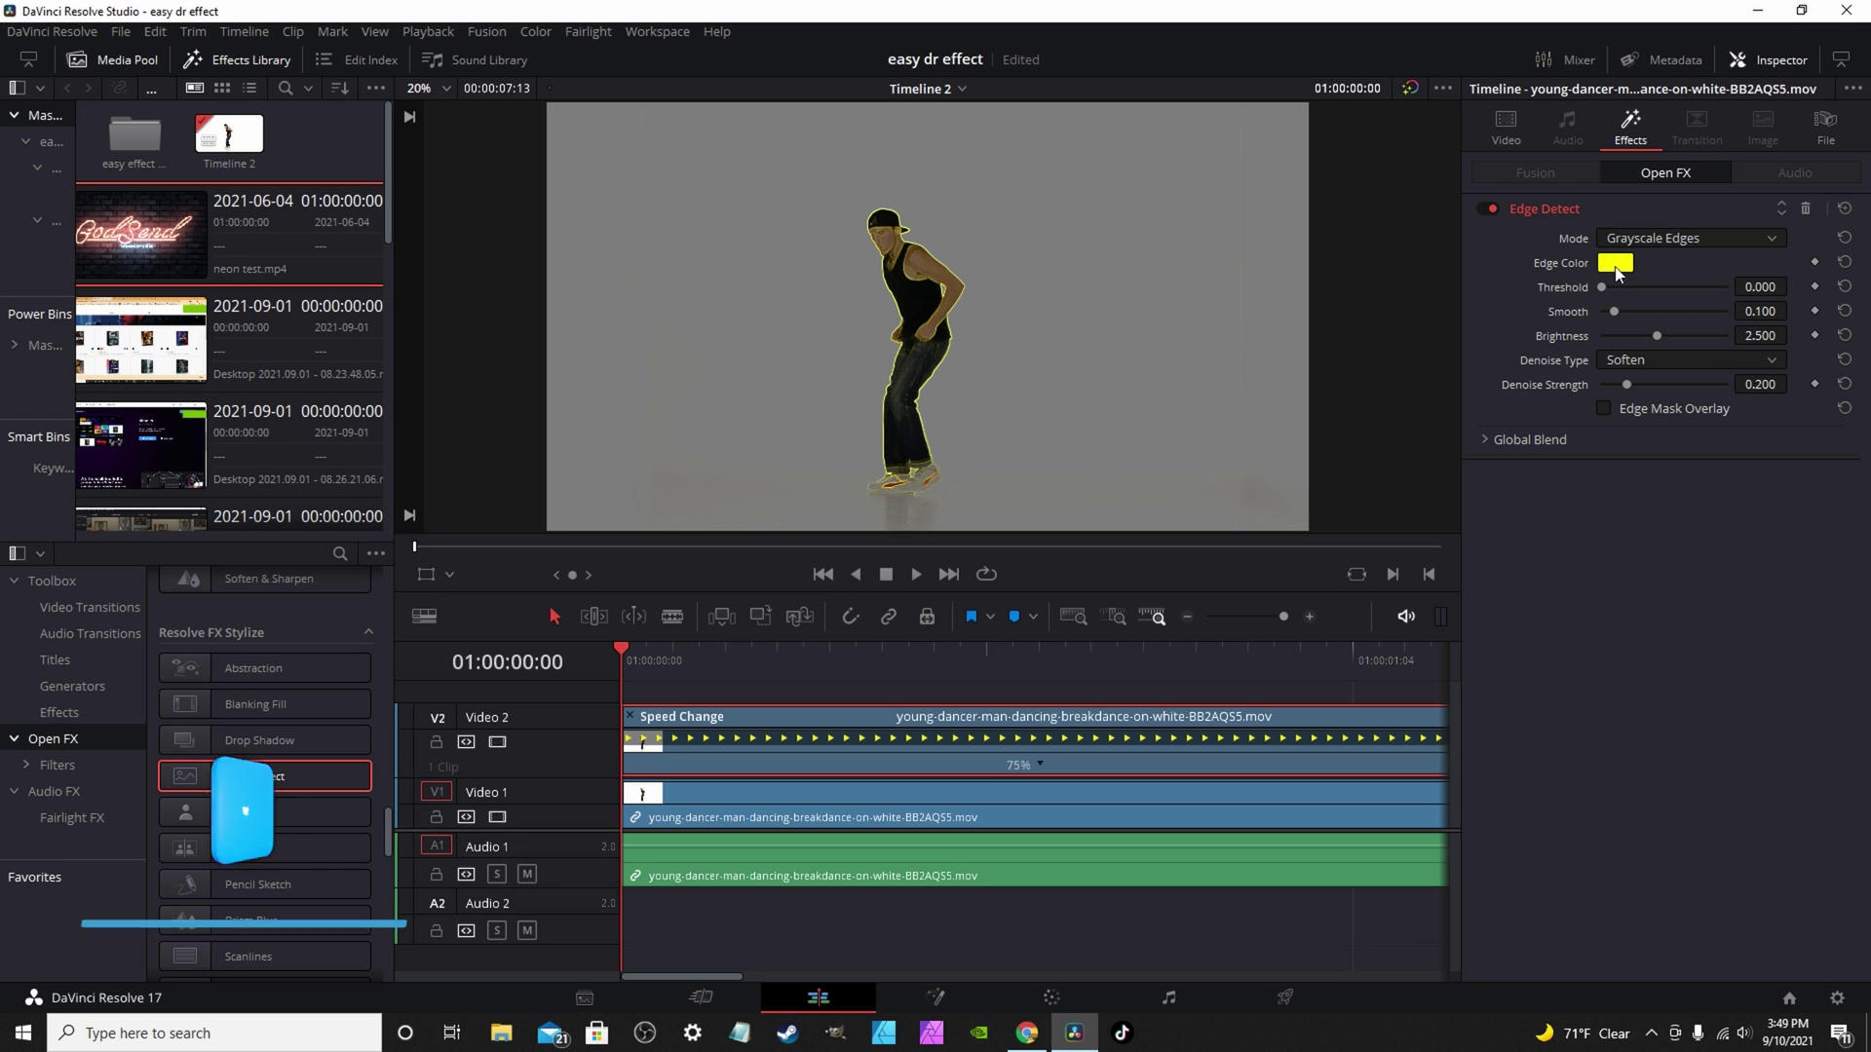
drag(1616, 288, 1692, 329)
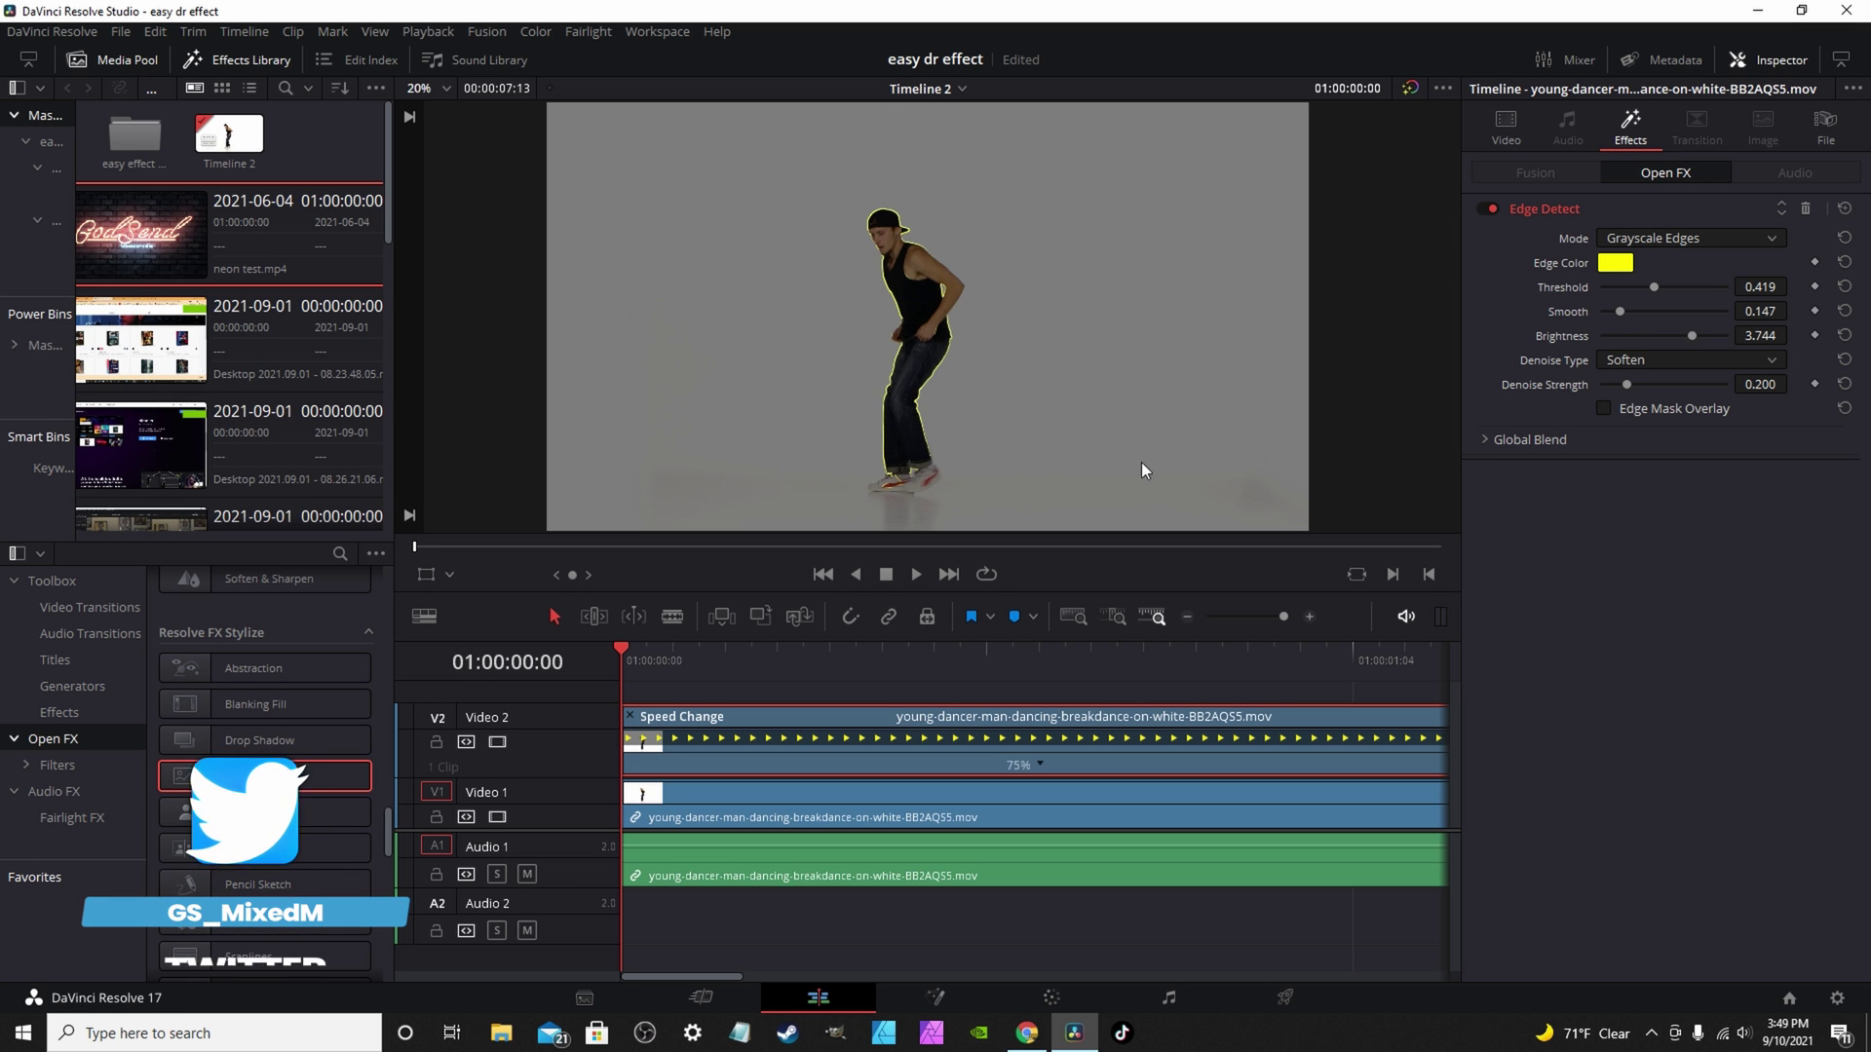
key(space)
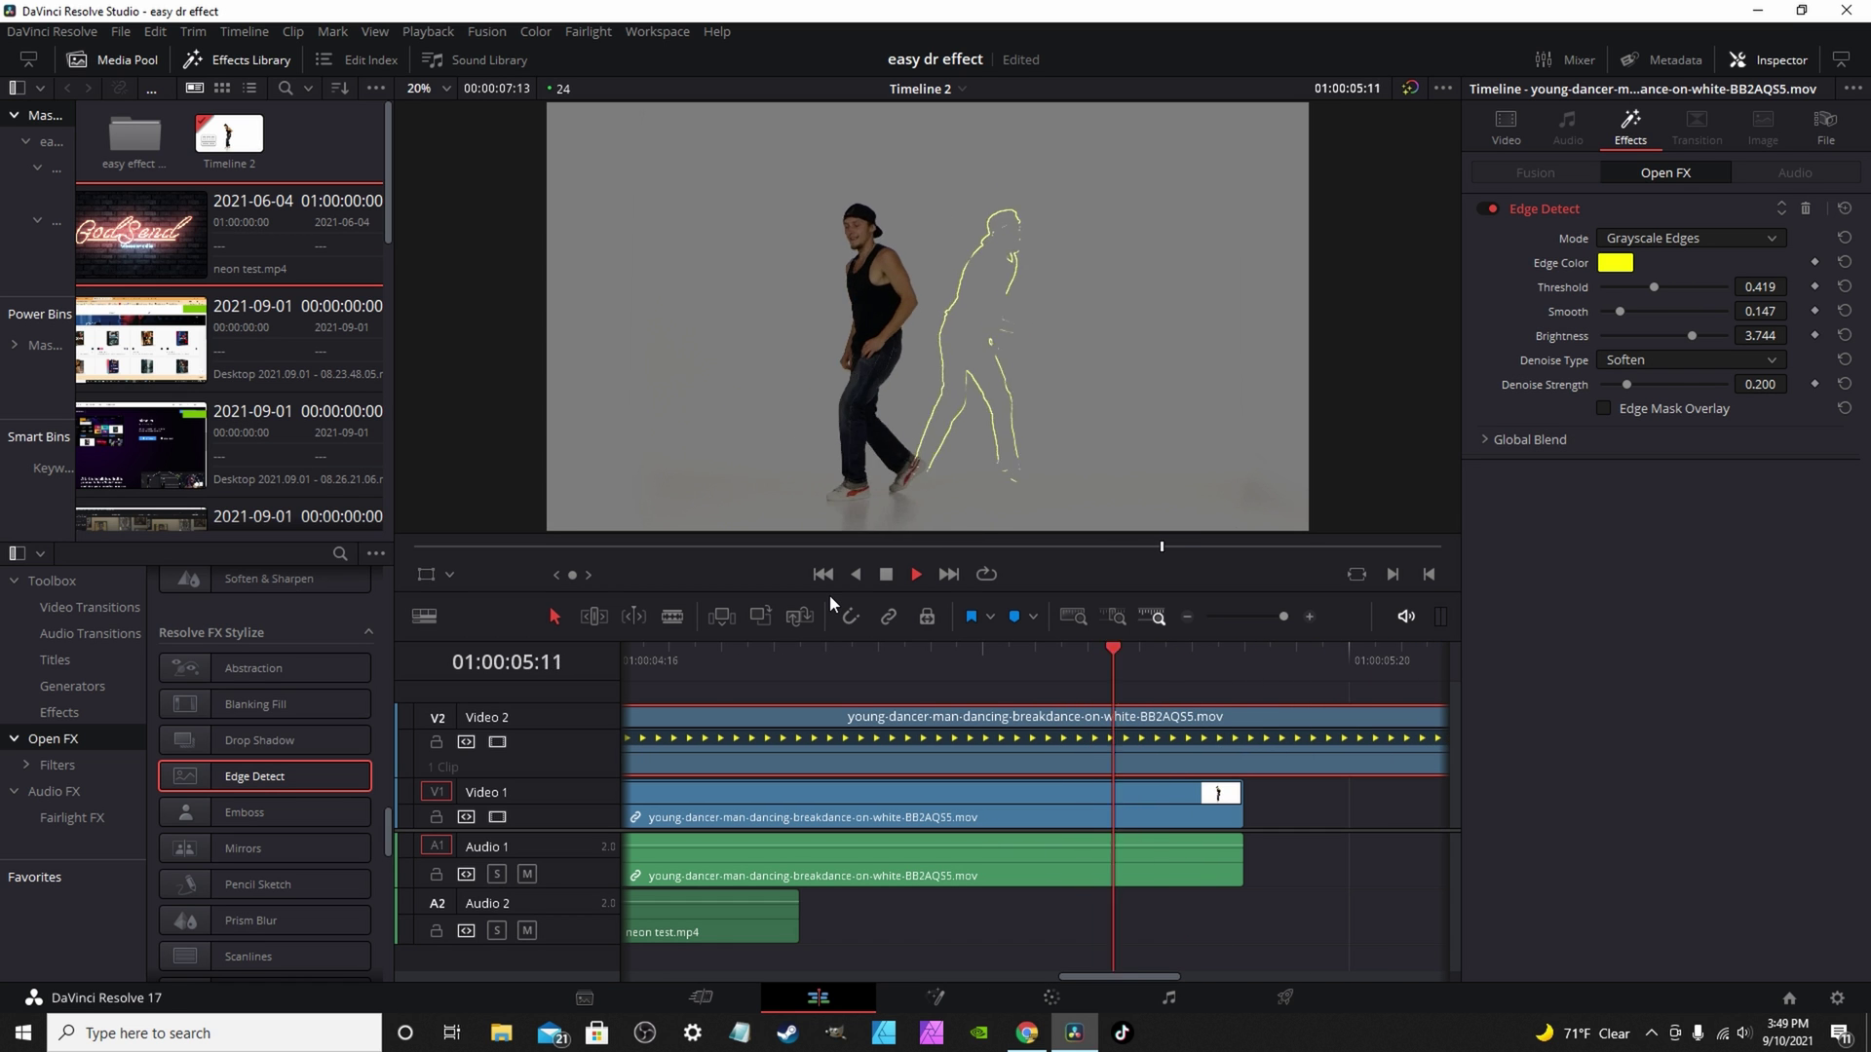
key(space)
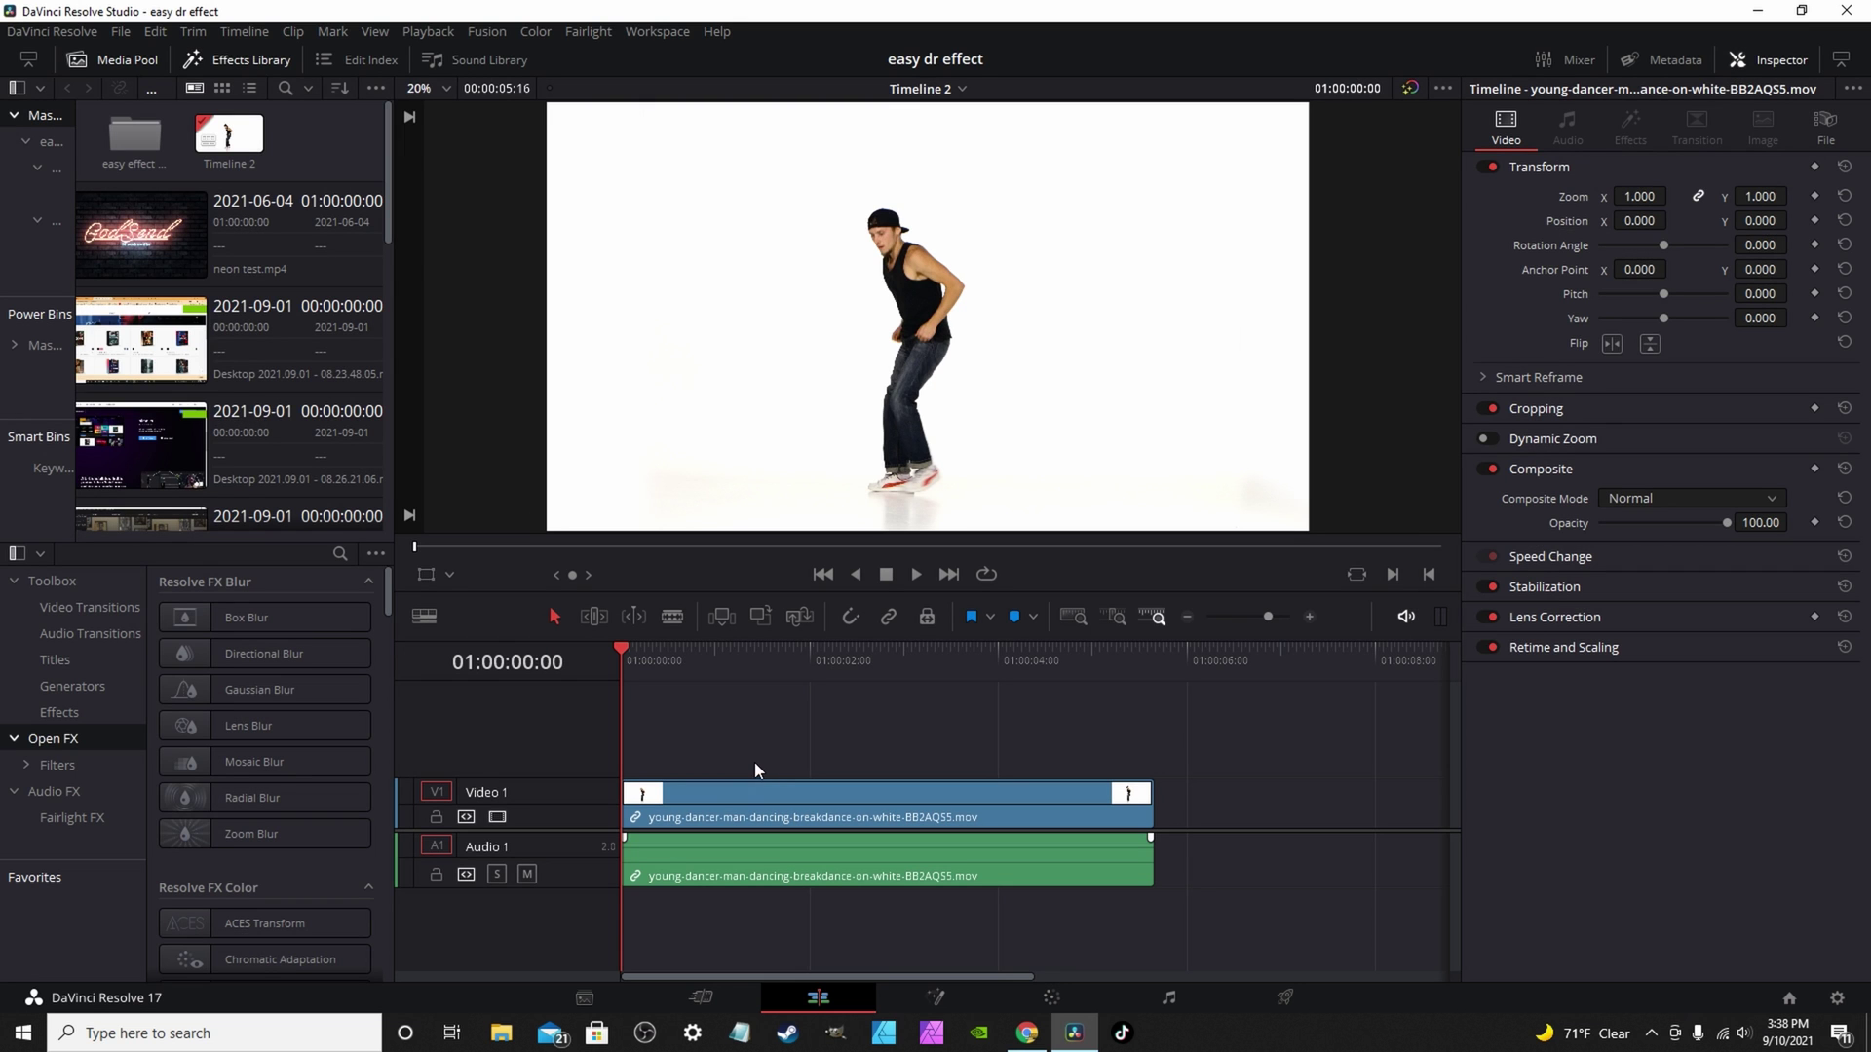
- Add a fade-out to the end of the V1 dancer video clip and play it
click(822, 799)
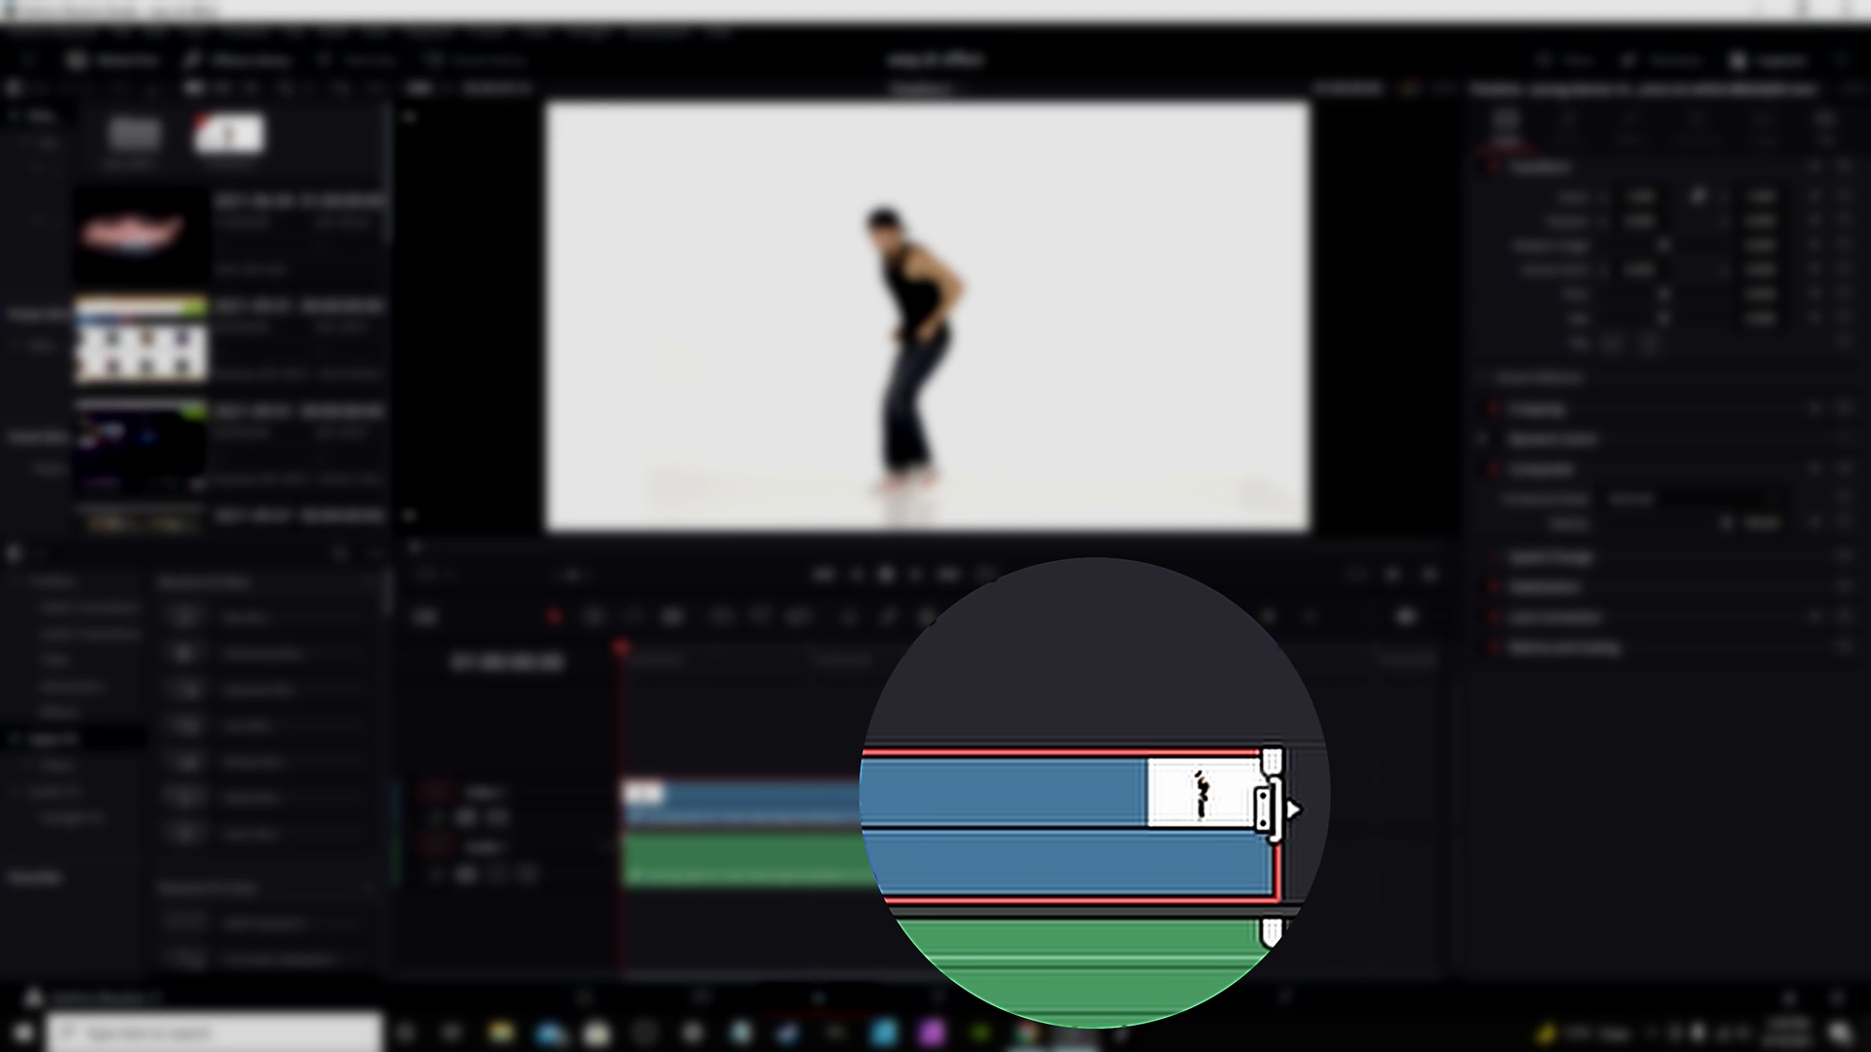
drag(1273, 760, 994, 752)
click(1045, 649)
key(space)
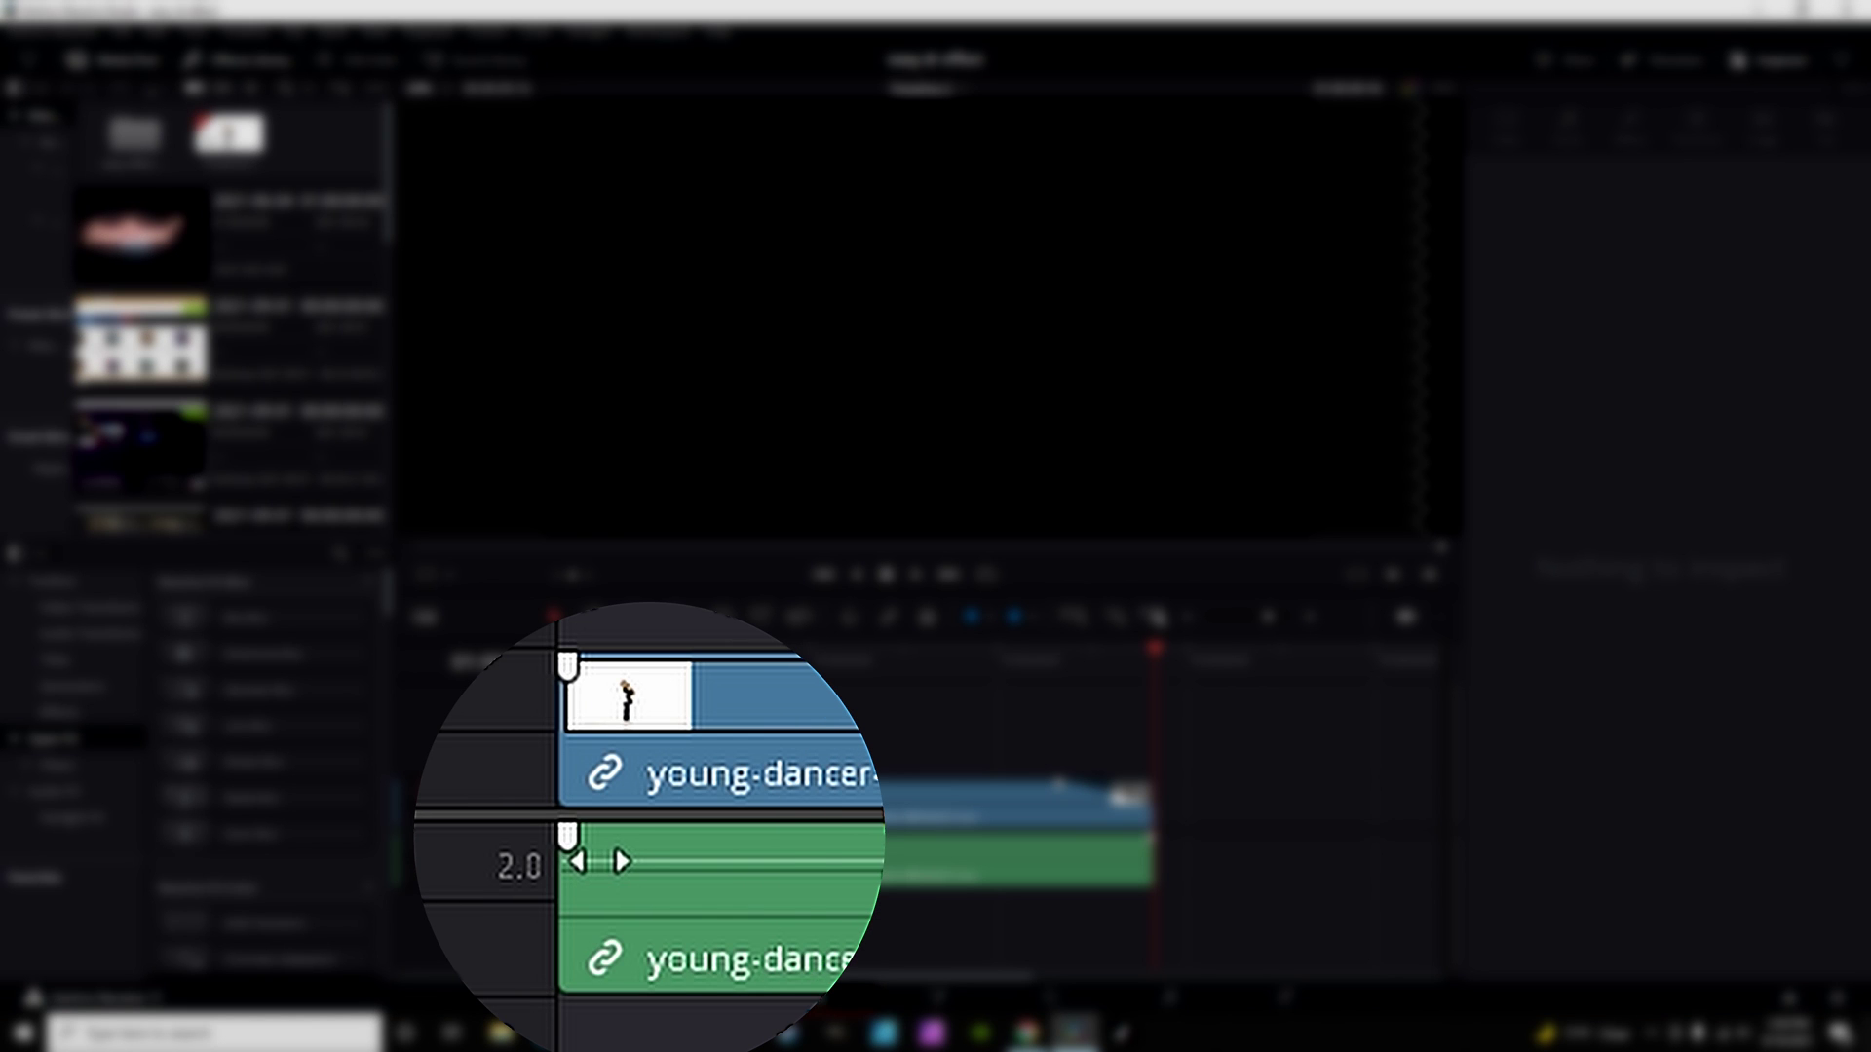
- Add fade-ins to the dancer's audio and video starts, the video to about +00:19
drag(637, 856, 714, 846)
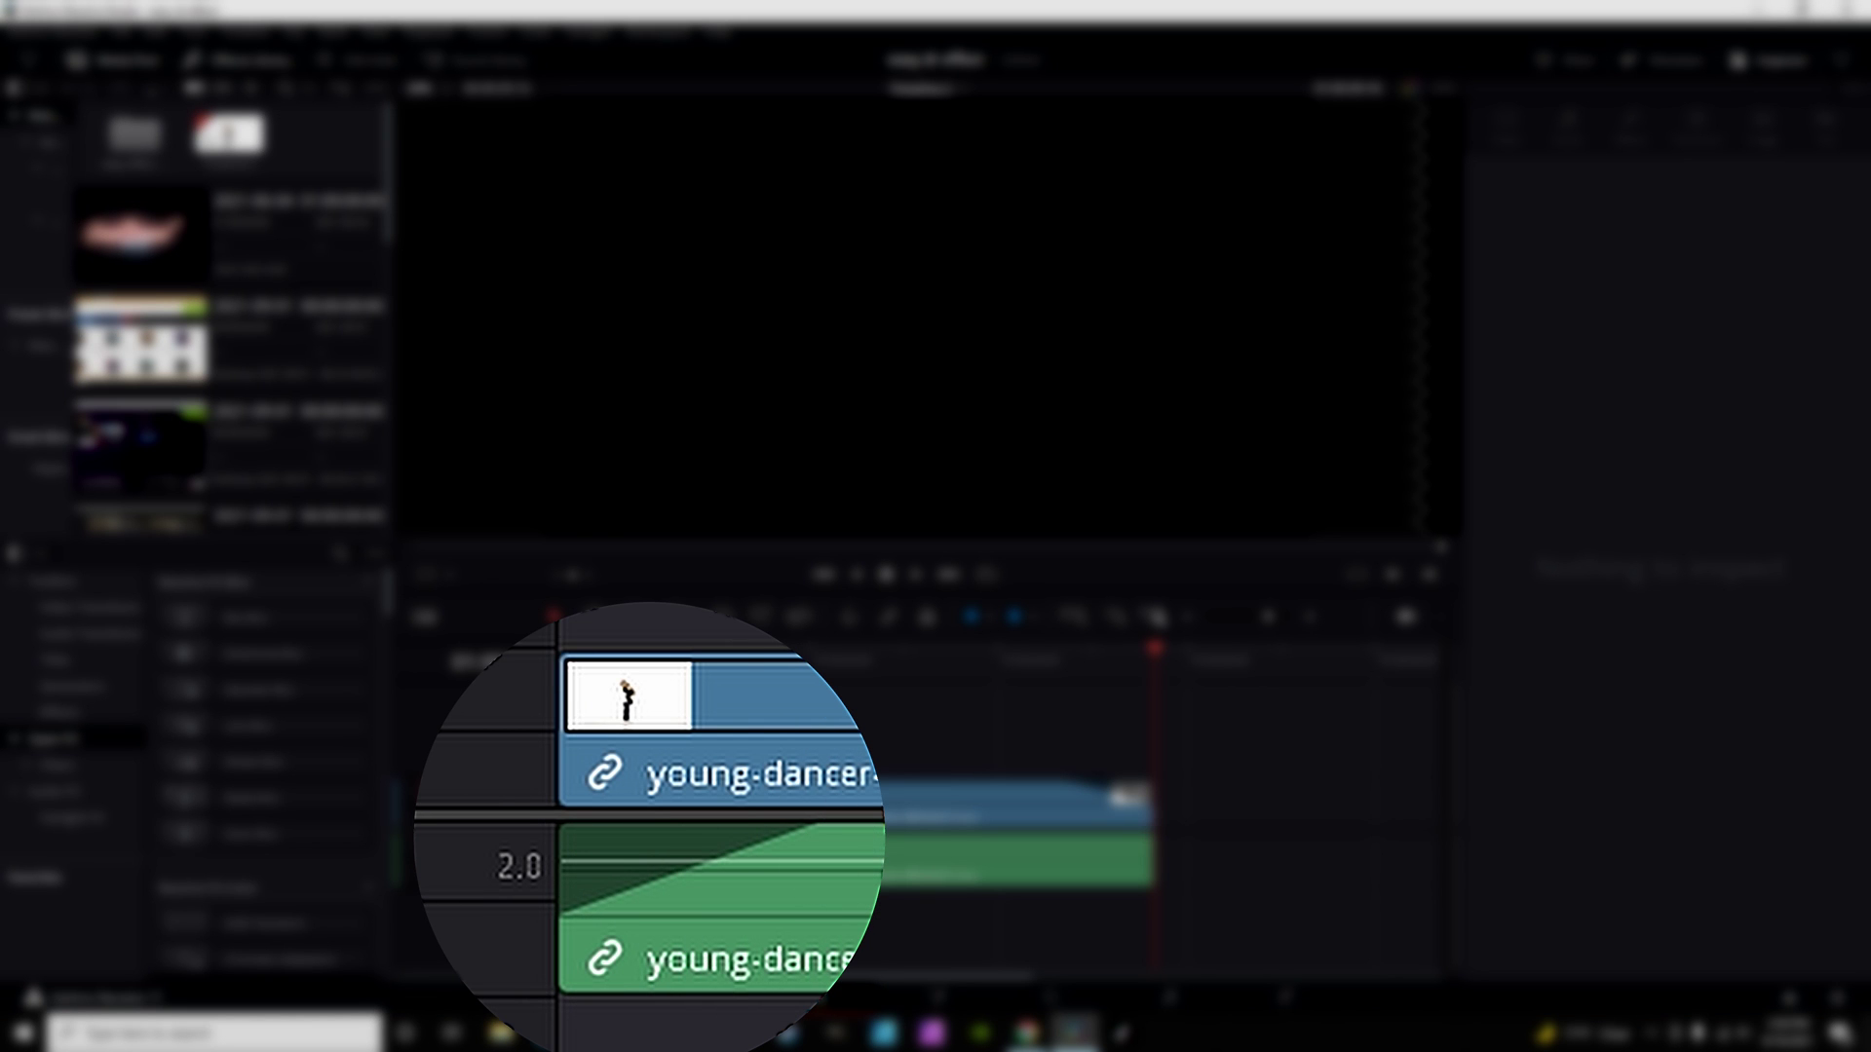
click(681, 656)
key(space)
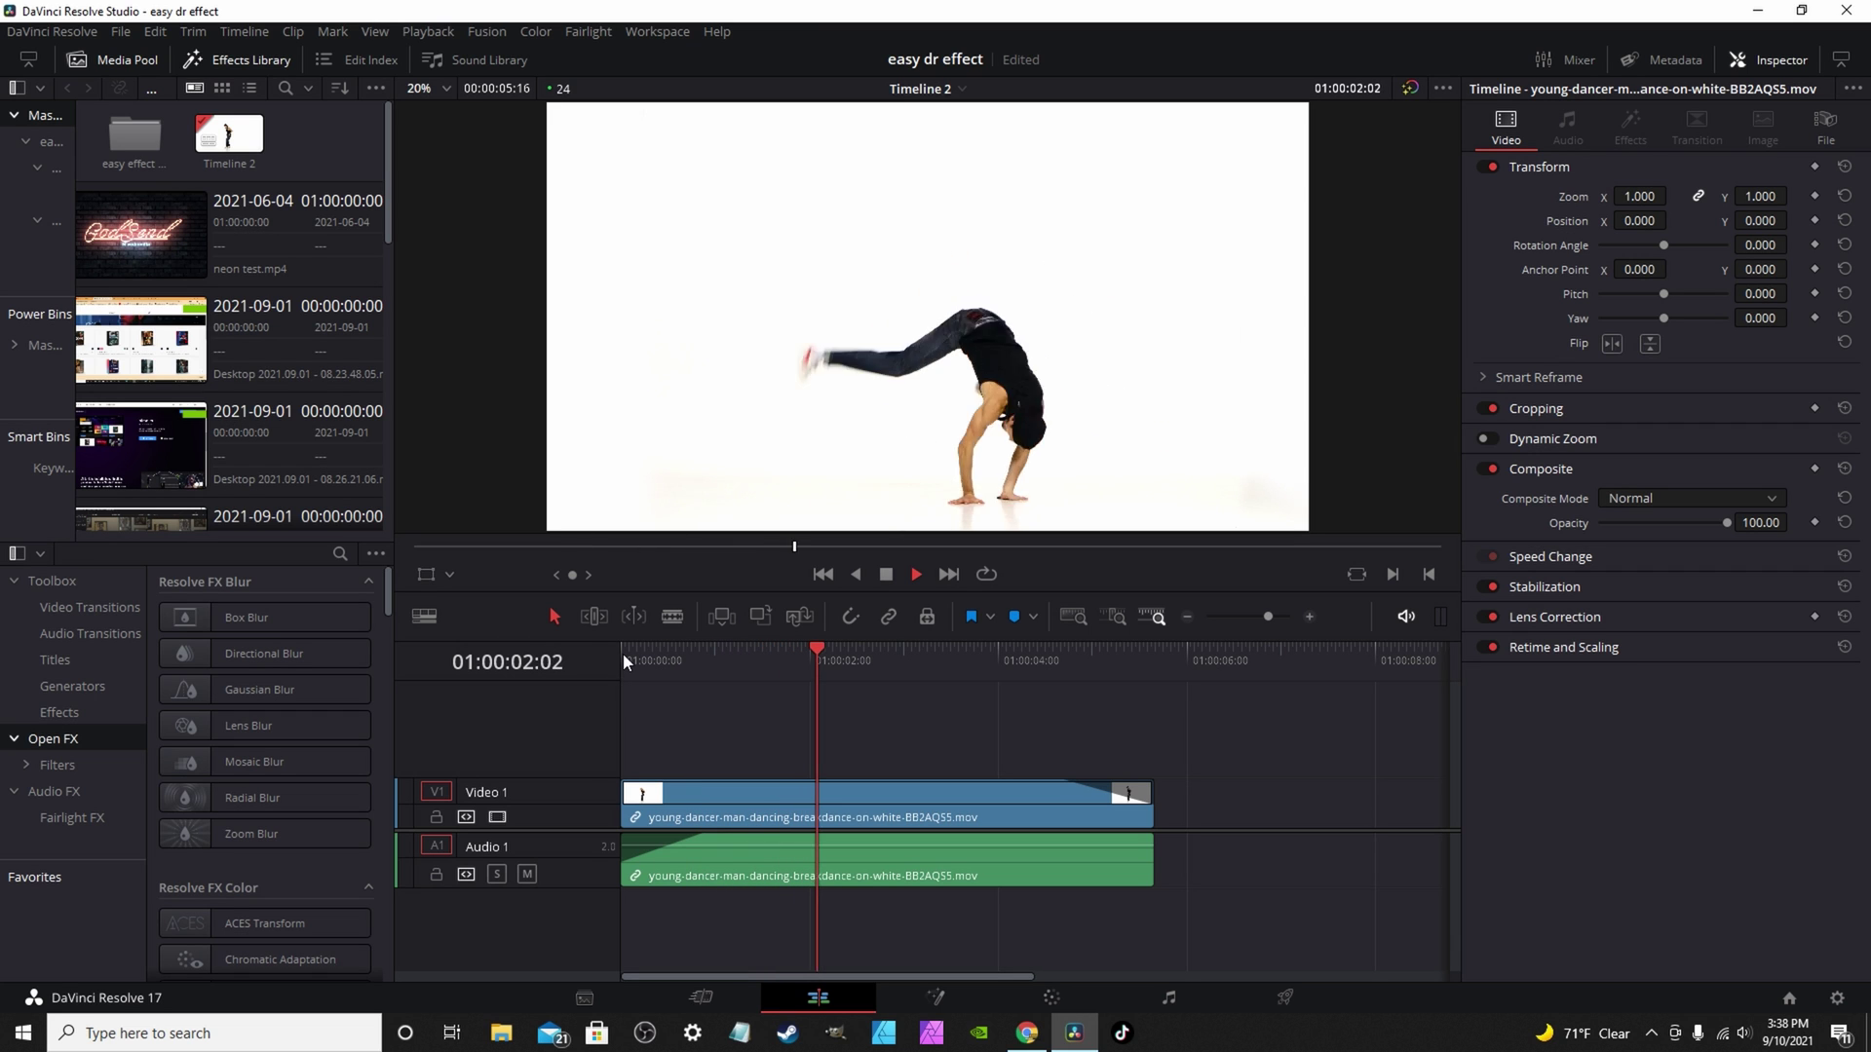
click(622, 653)
key(space)
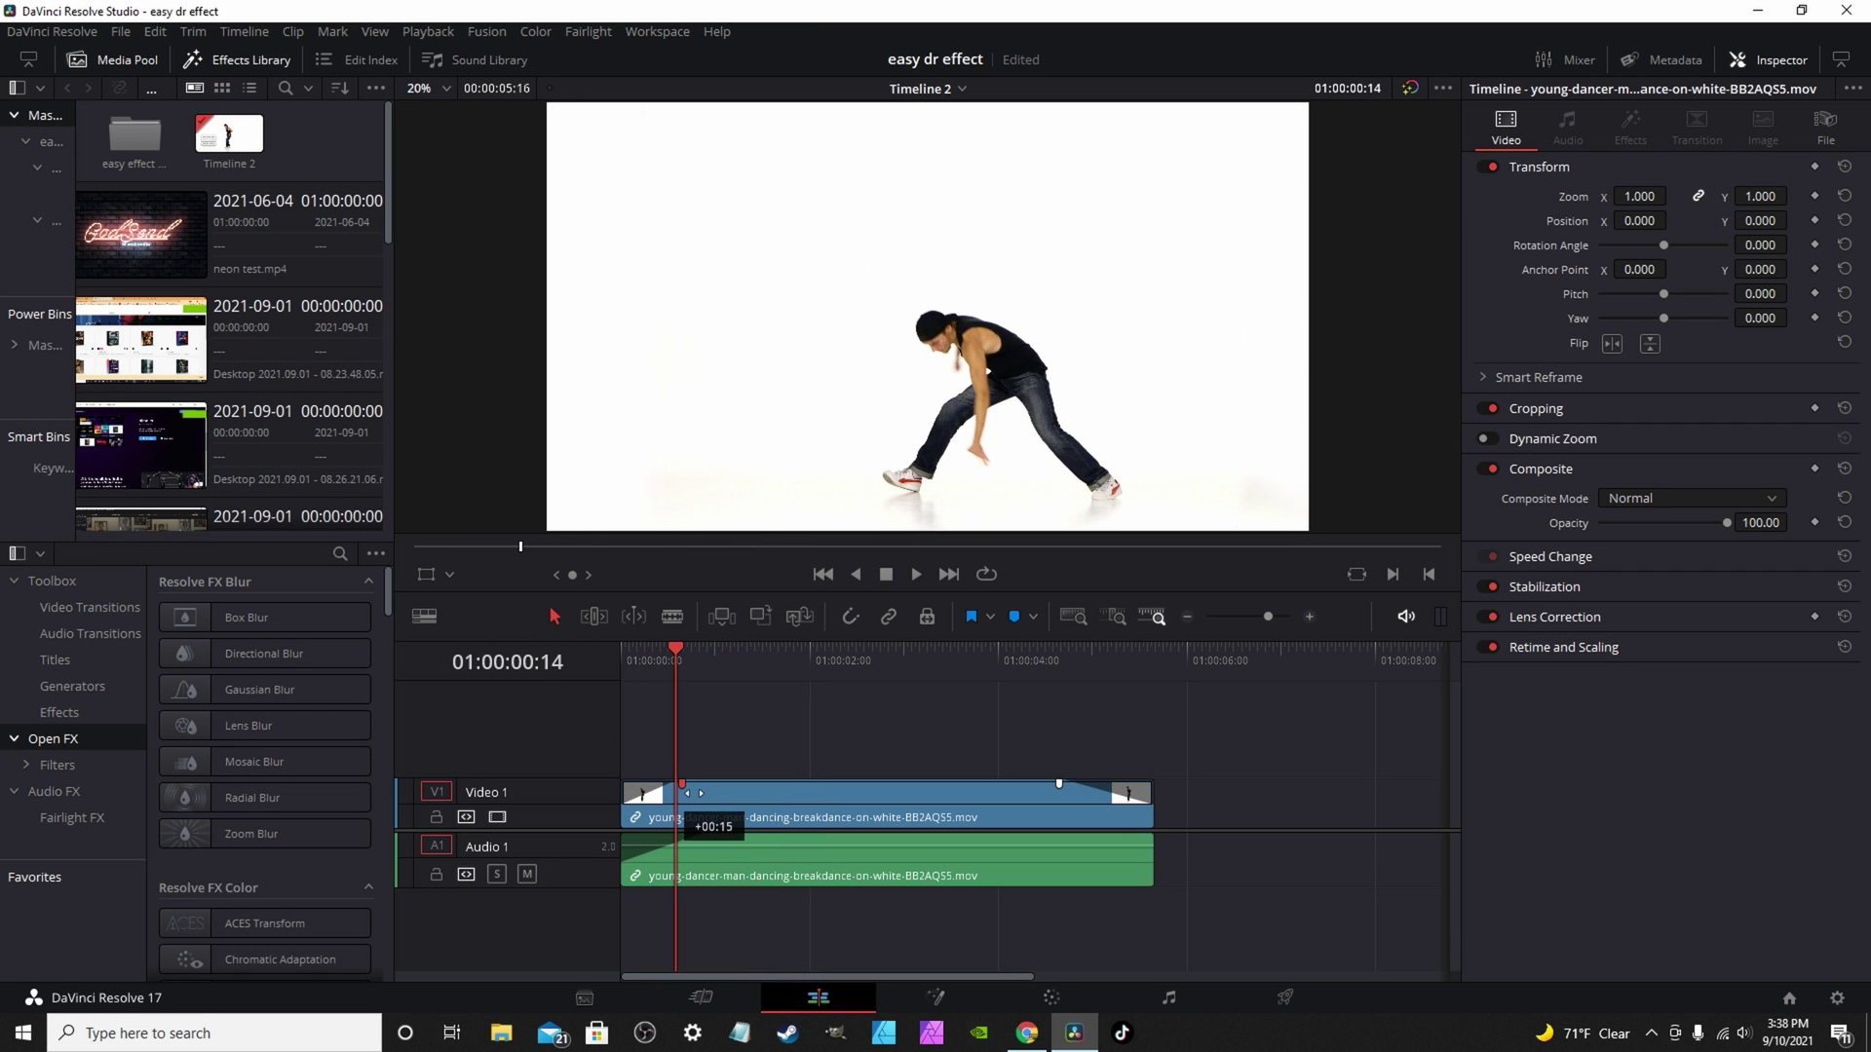
drag(682, 785, 672, 789)
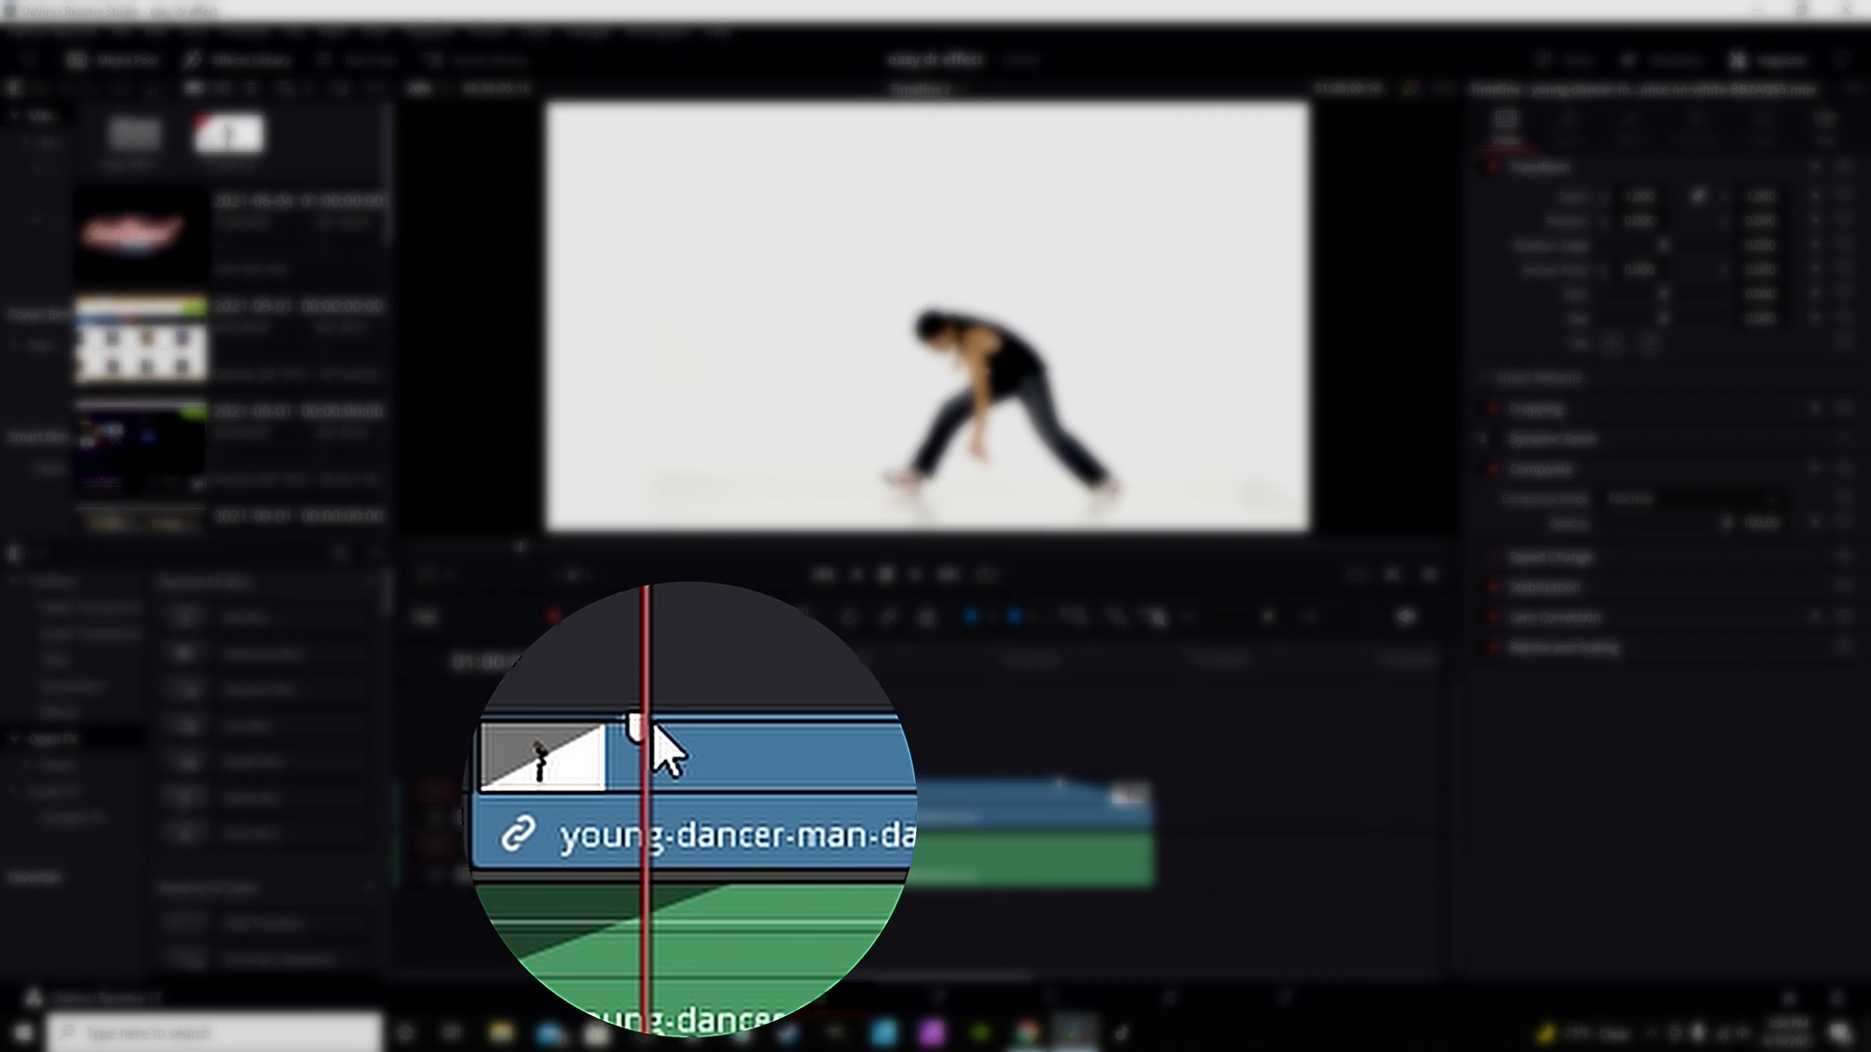
mouse_move(674, 786)
mouse_down()
mouse_move(772, 785)
mouse_move(650, 785)
mouse_up()
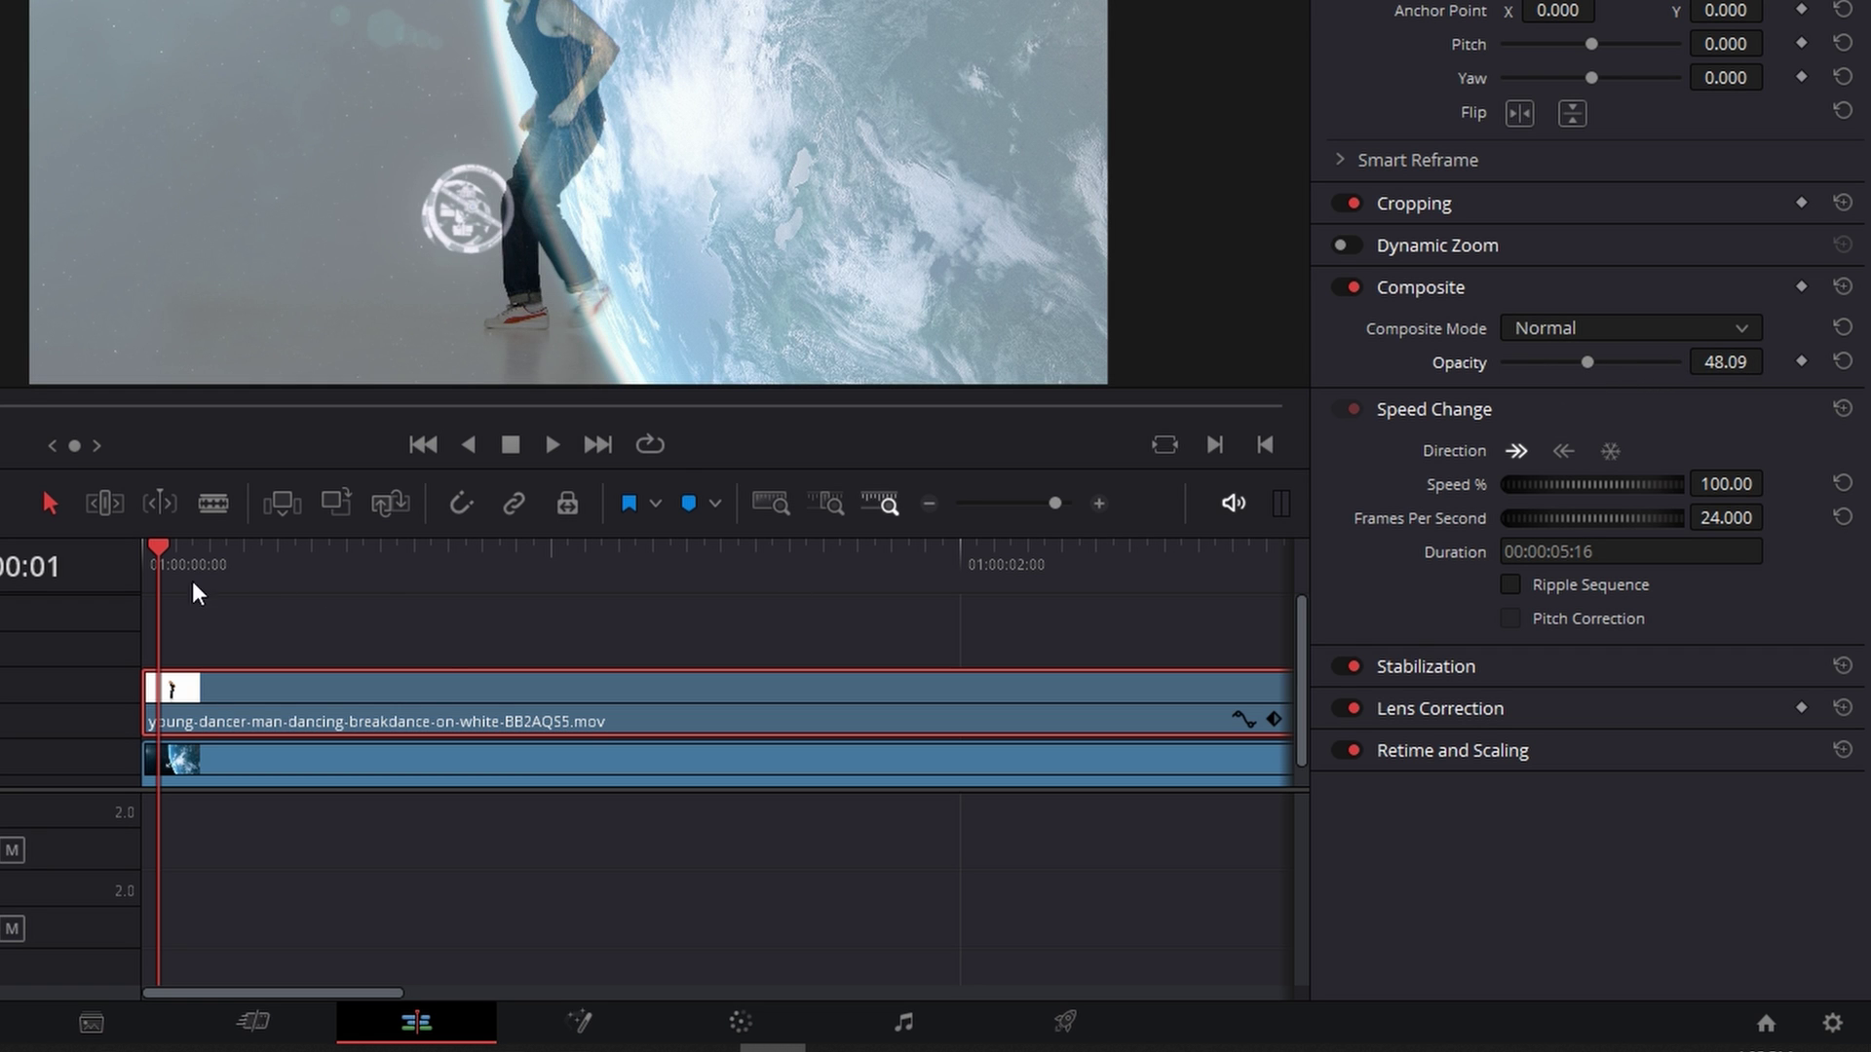
- Blend the dancer over the Earth footage in Add mode at 100 opacity
click(149, 552)
key(space)
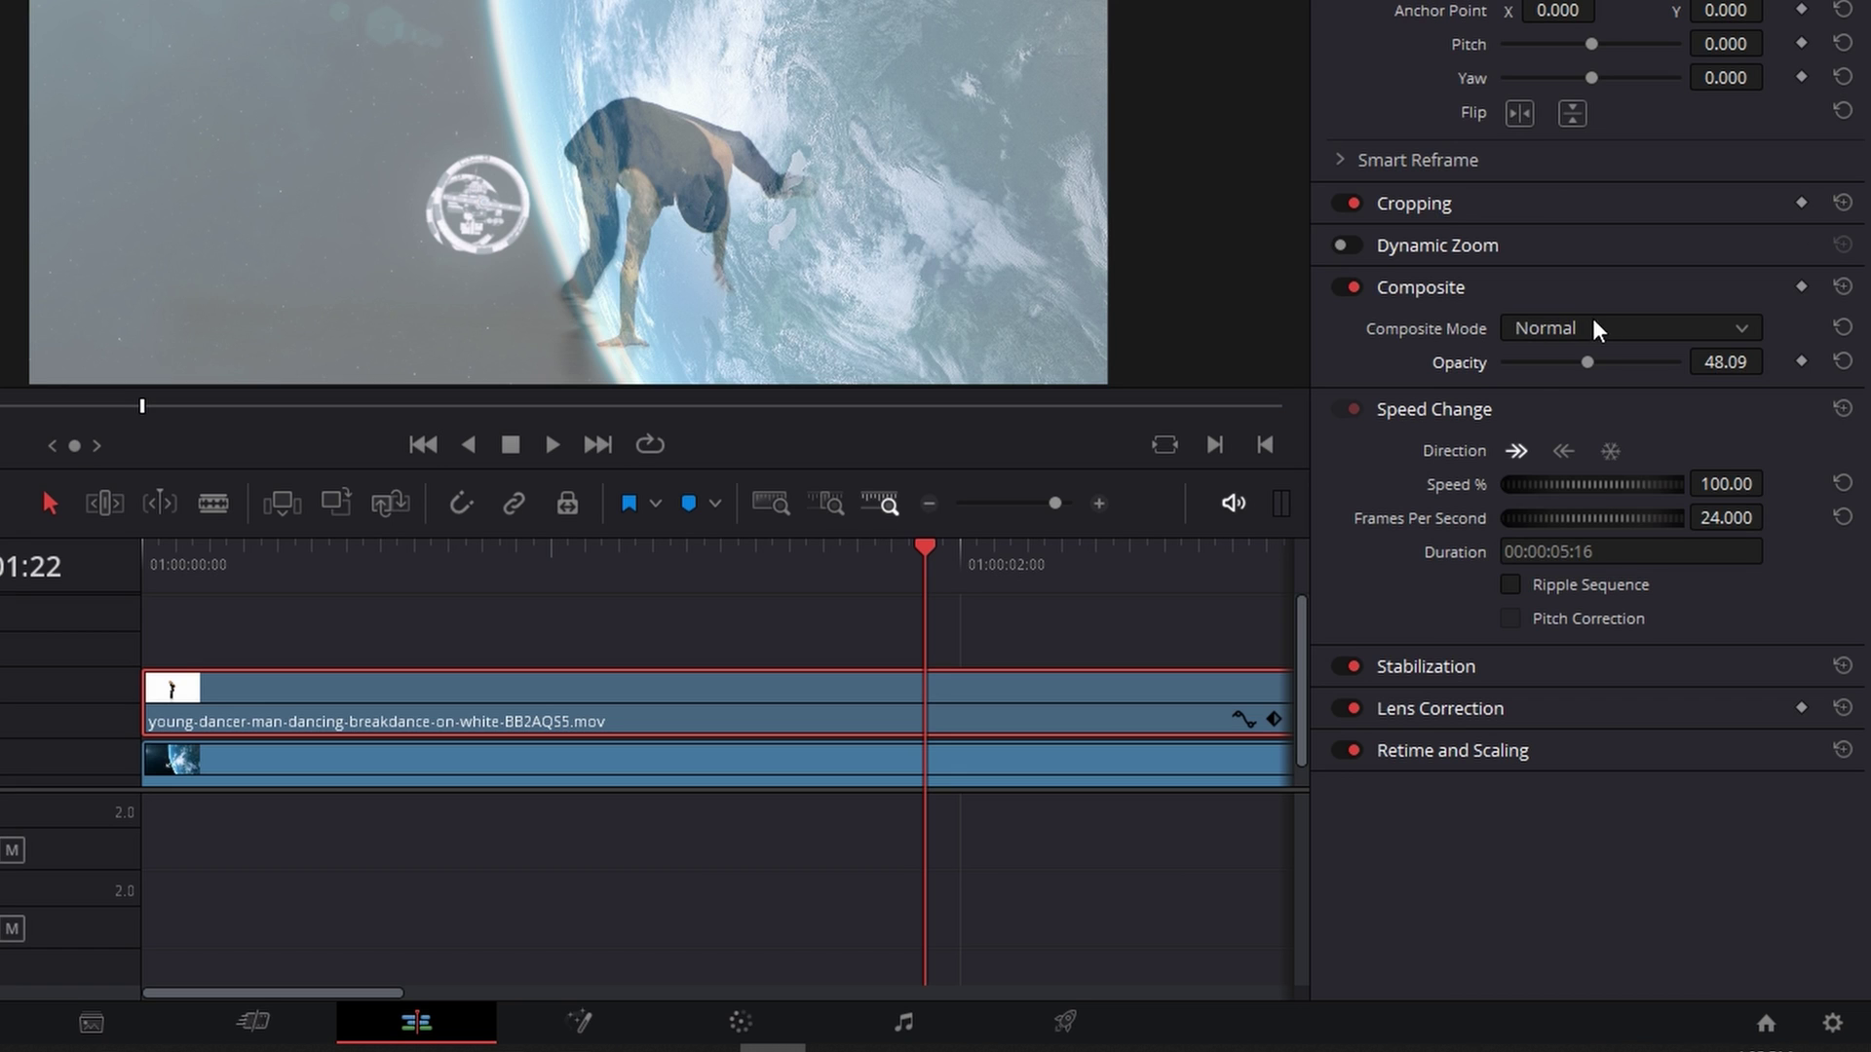
click(1594, 328)
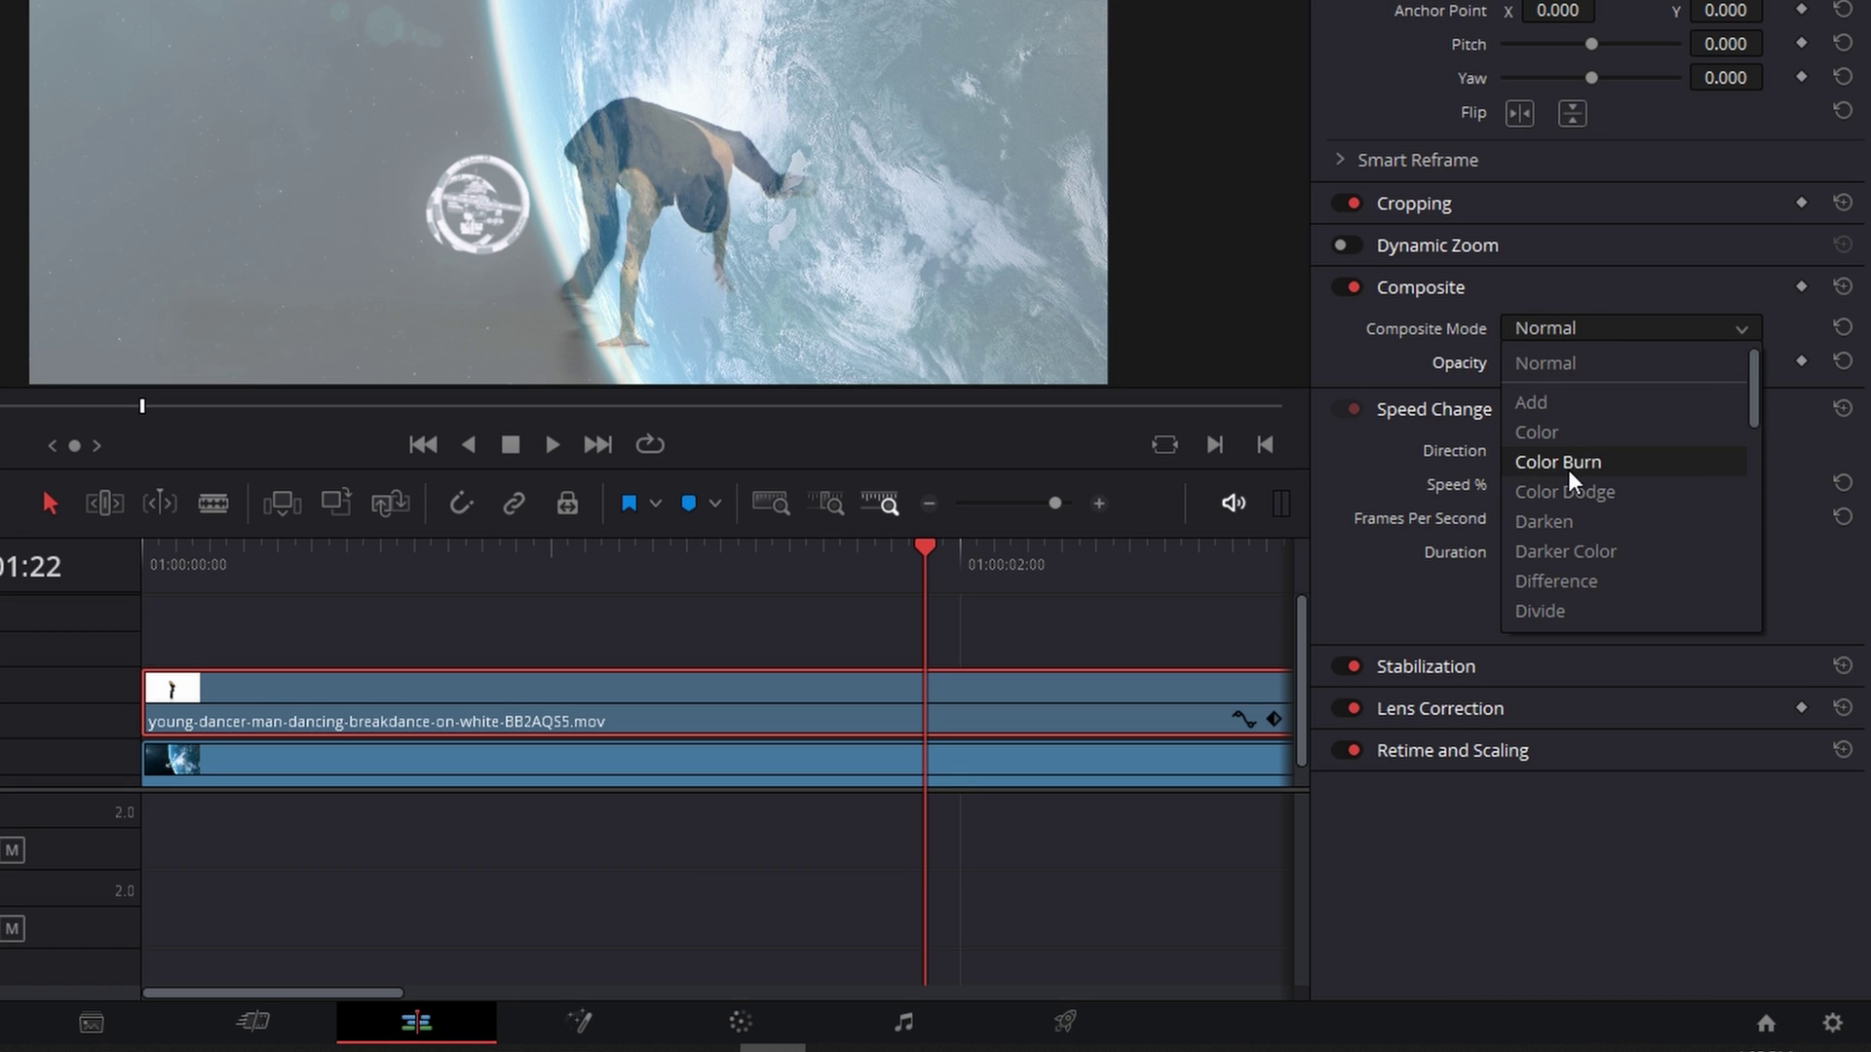
click(1567, 403)
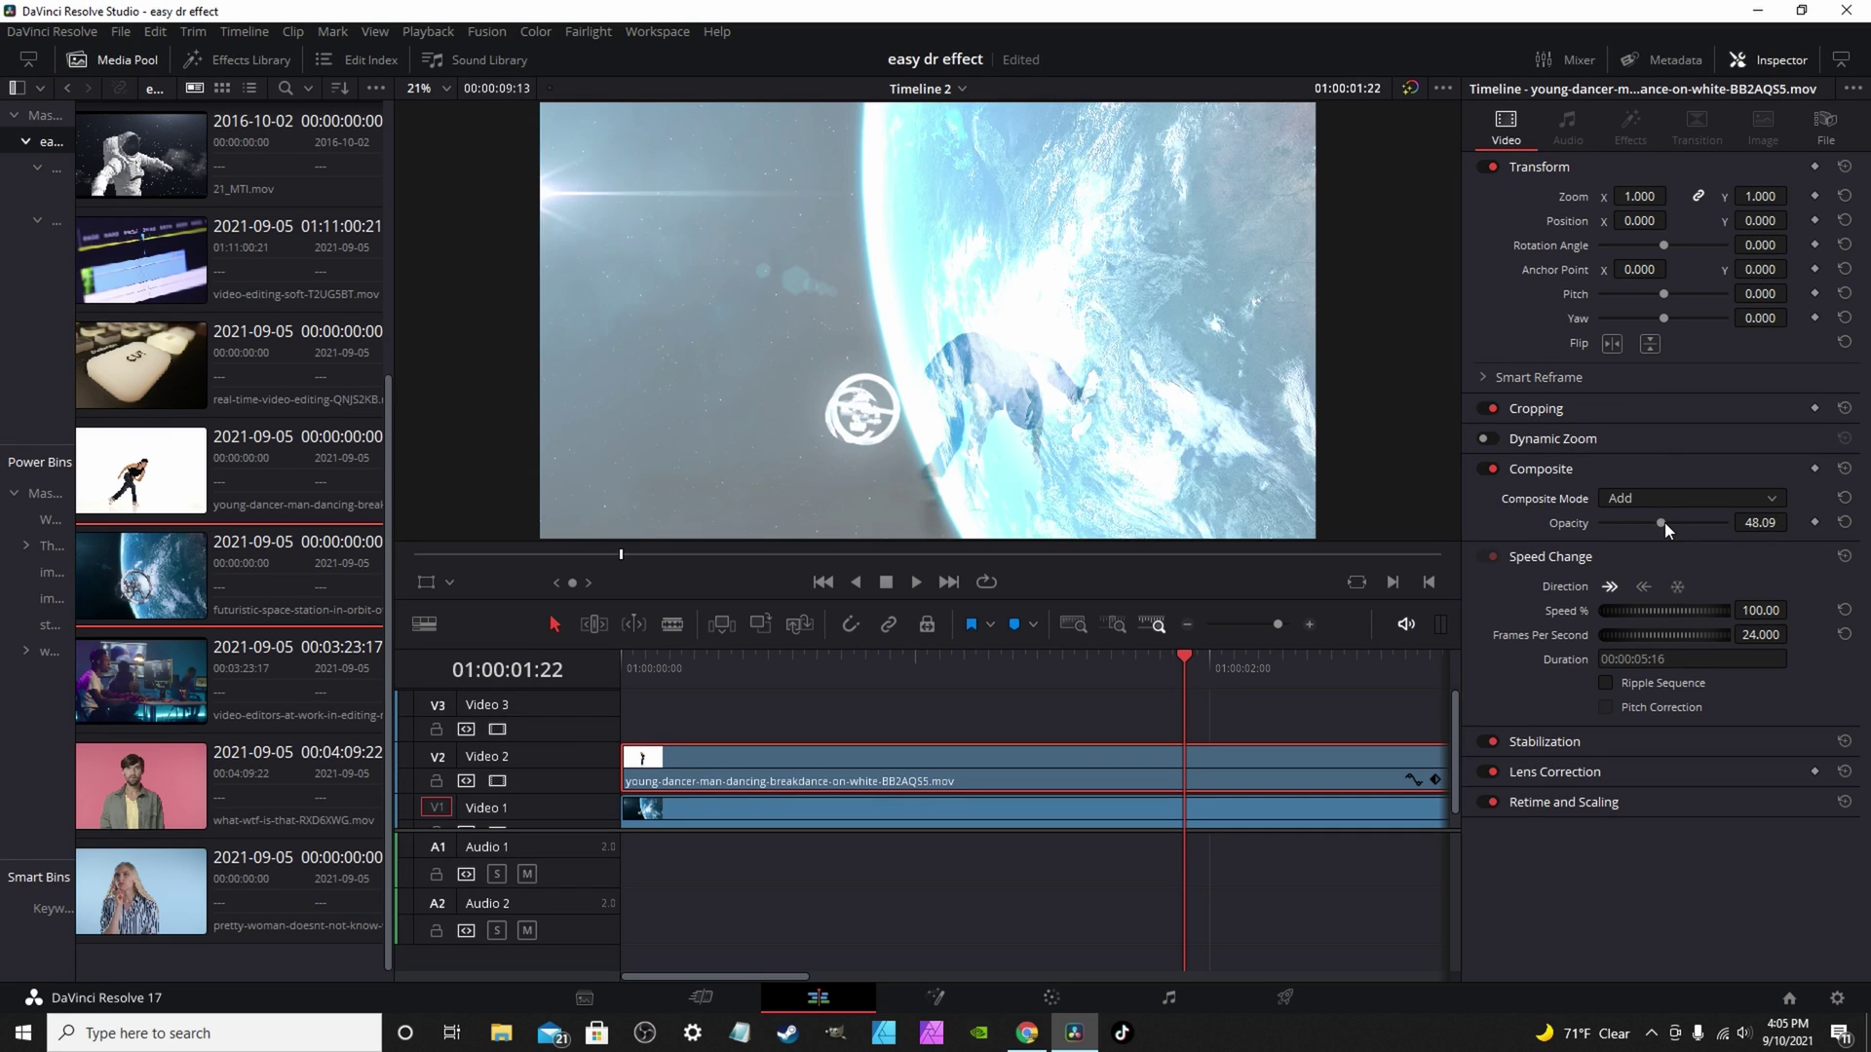
drag(1602, 361, 1725, 372)
- Review the Add blend, then delete the dancer clip from Video 2
click(634, 658)
key(space)
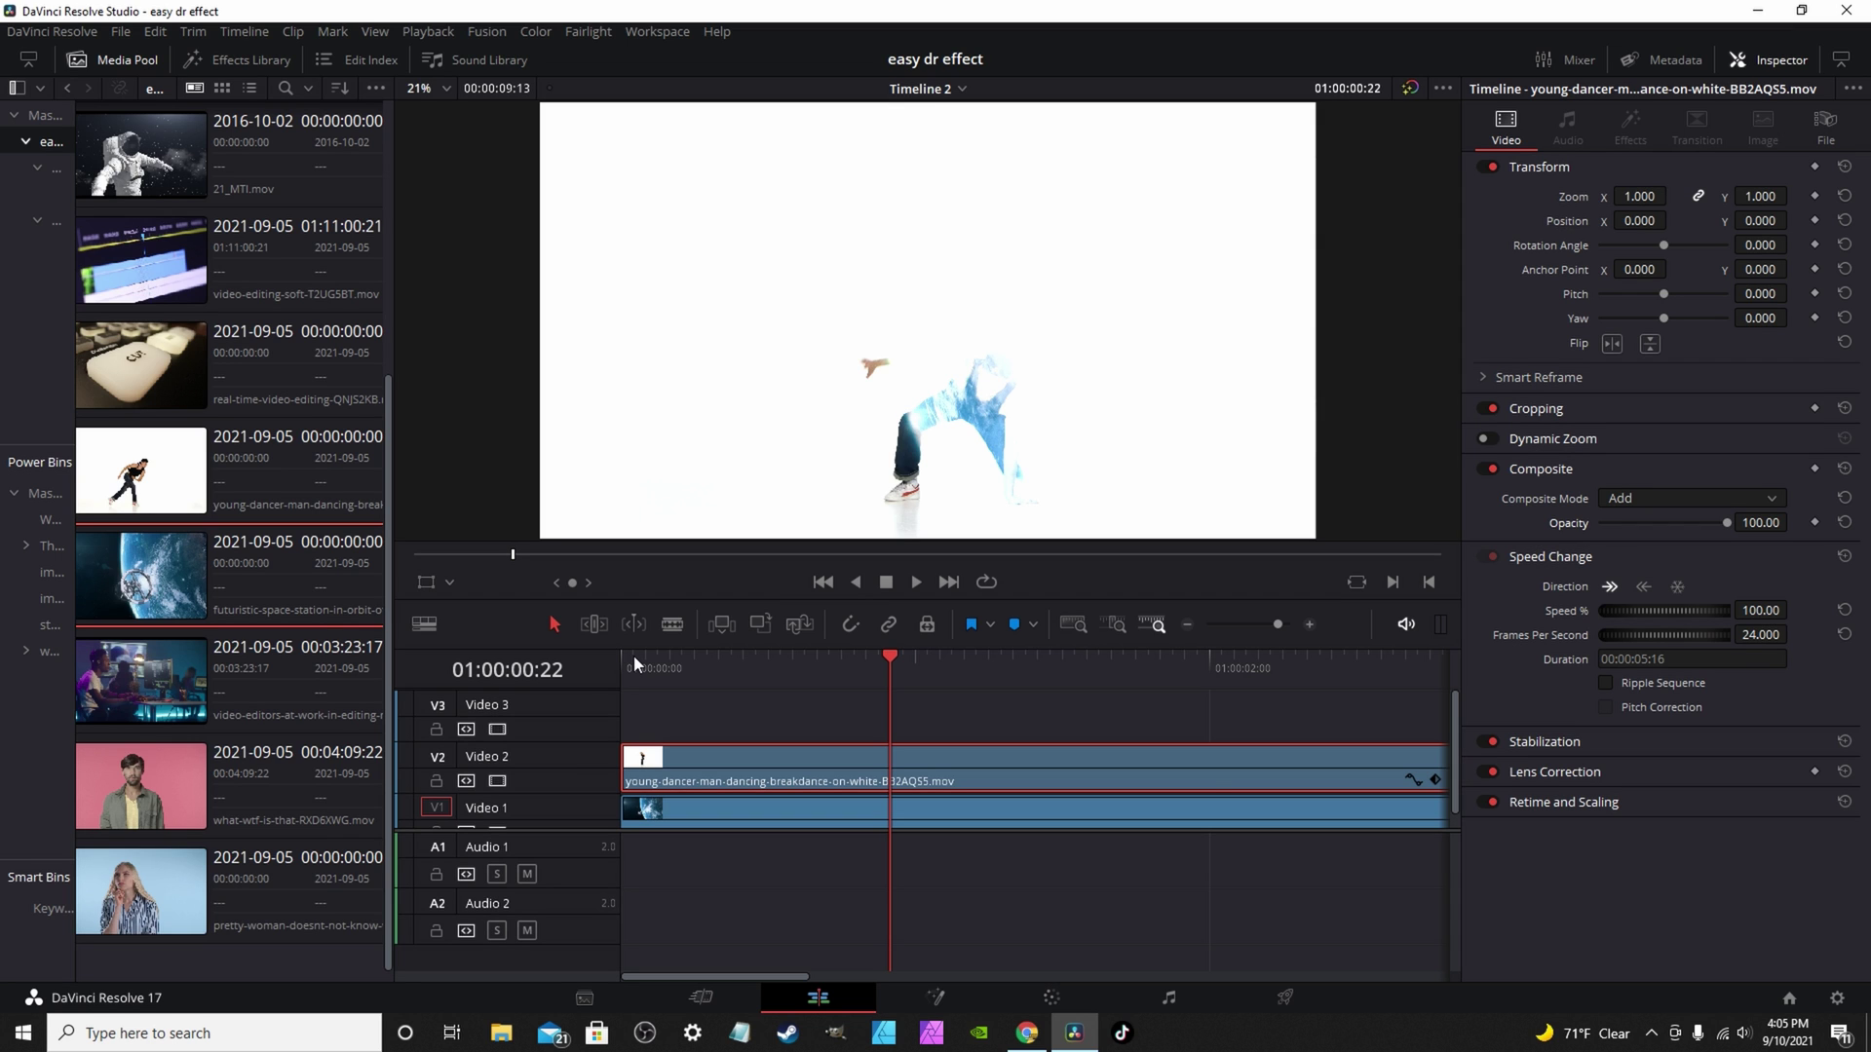
key(space)
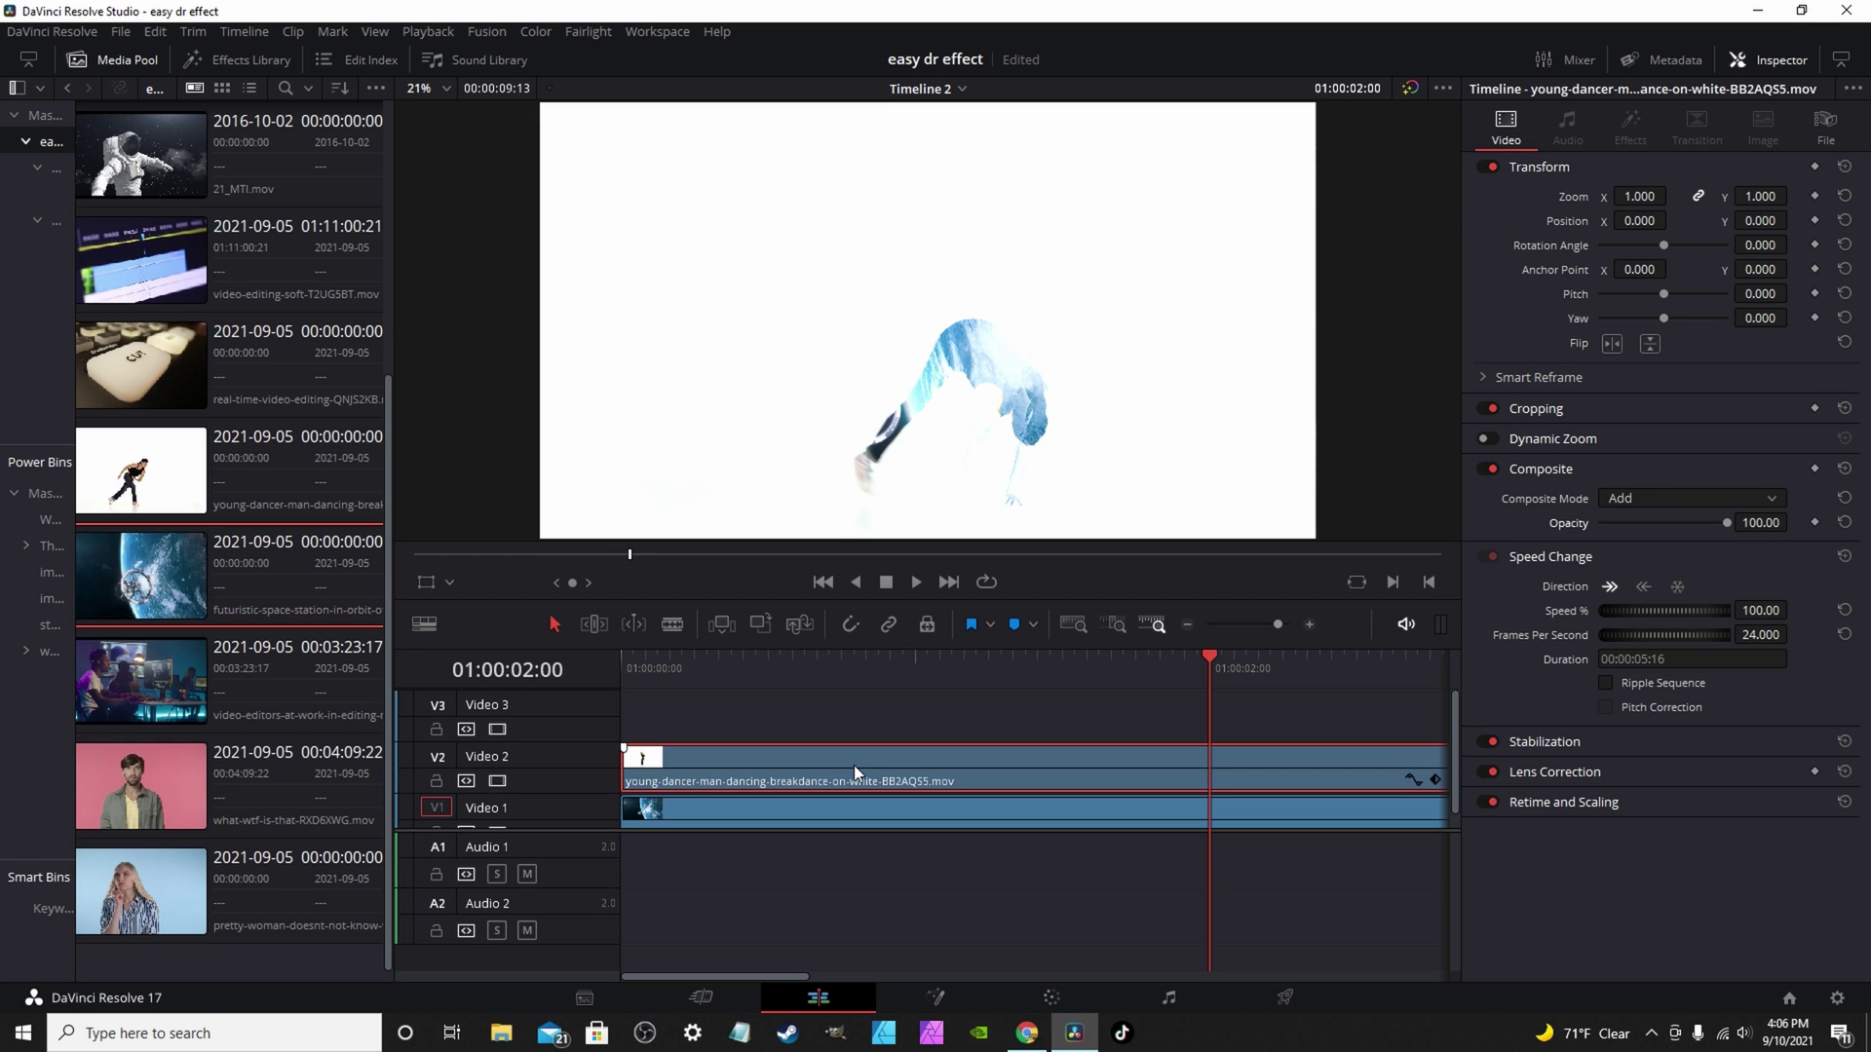
key(Delete)
drag(329, 167, 635, 813)
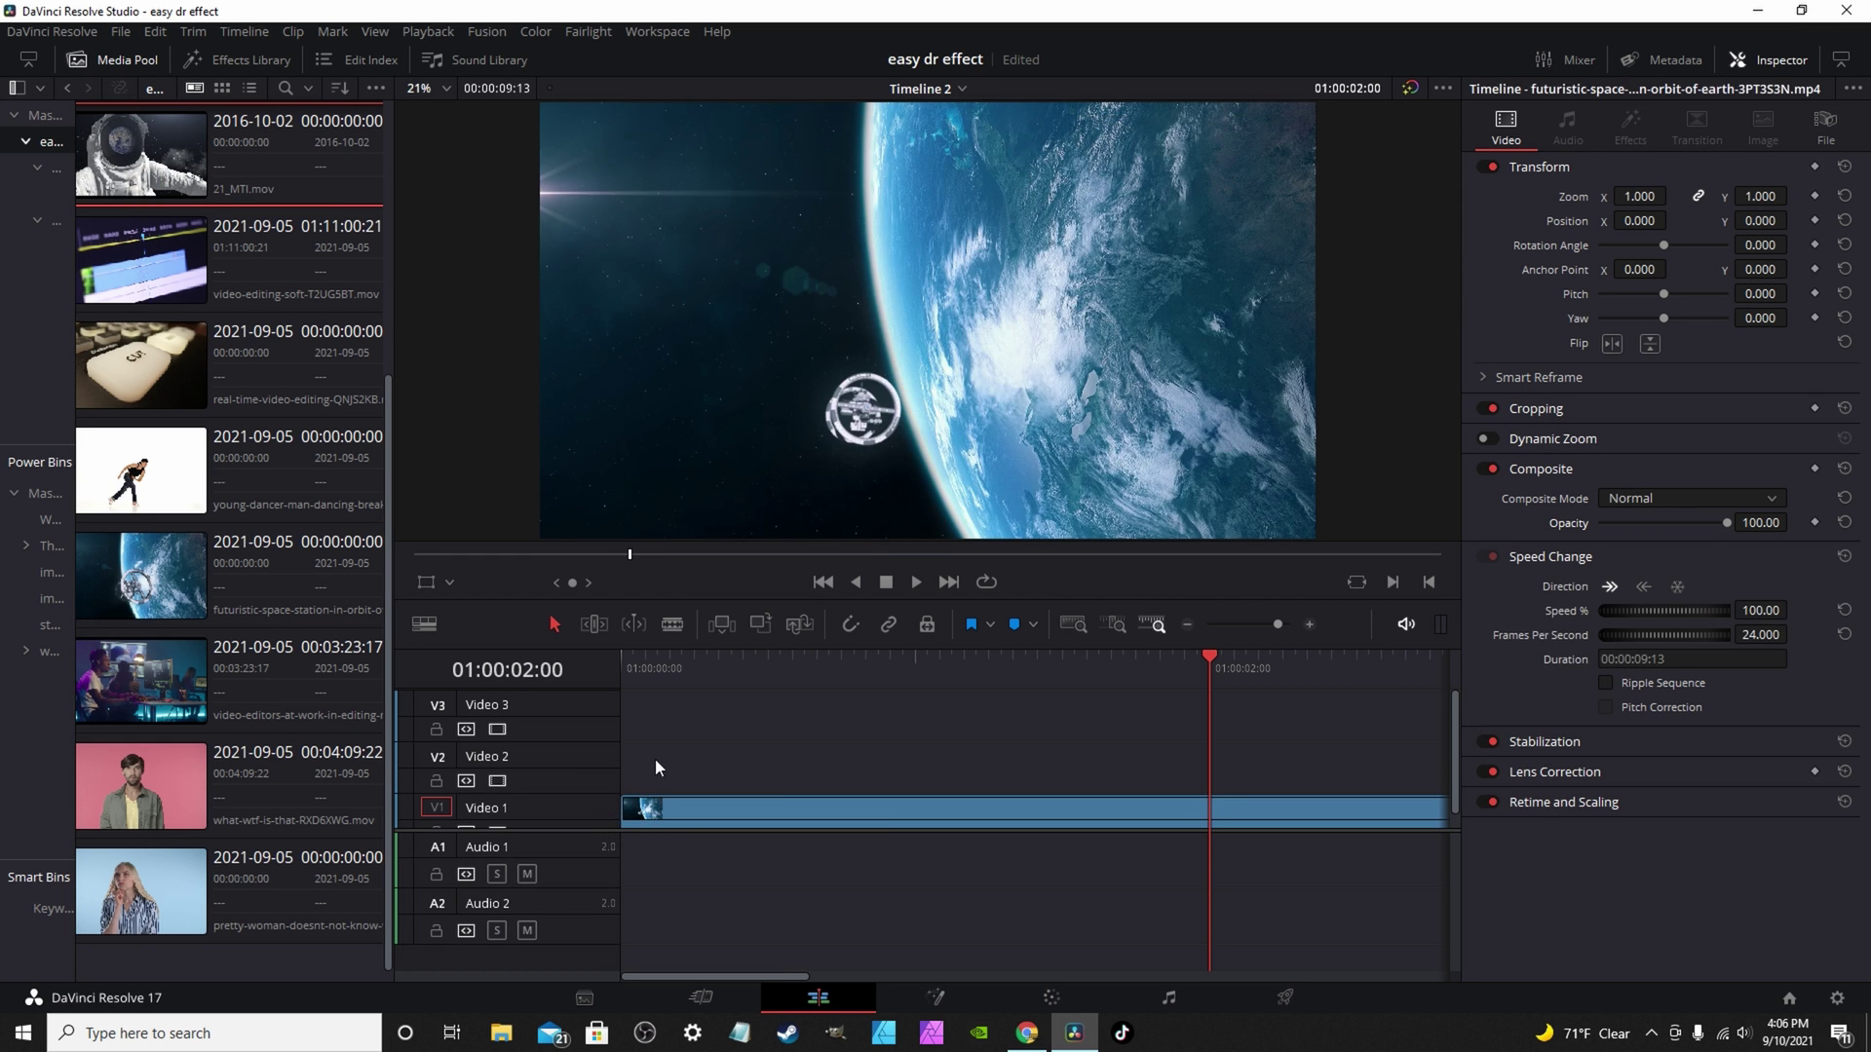
- Drop 21_MTI.mov onto Video 2 over the Earth clip, preview it, and set Add mode
drag(174, 189, 659, 785)
click(630, 663)
key(space)
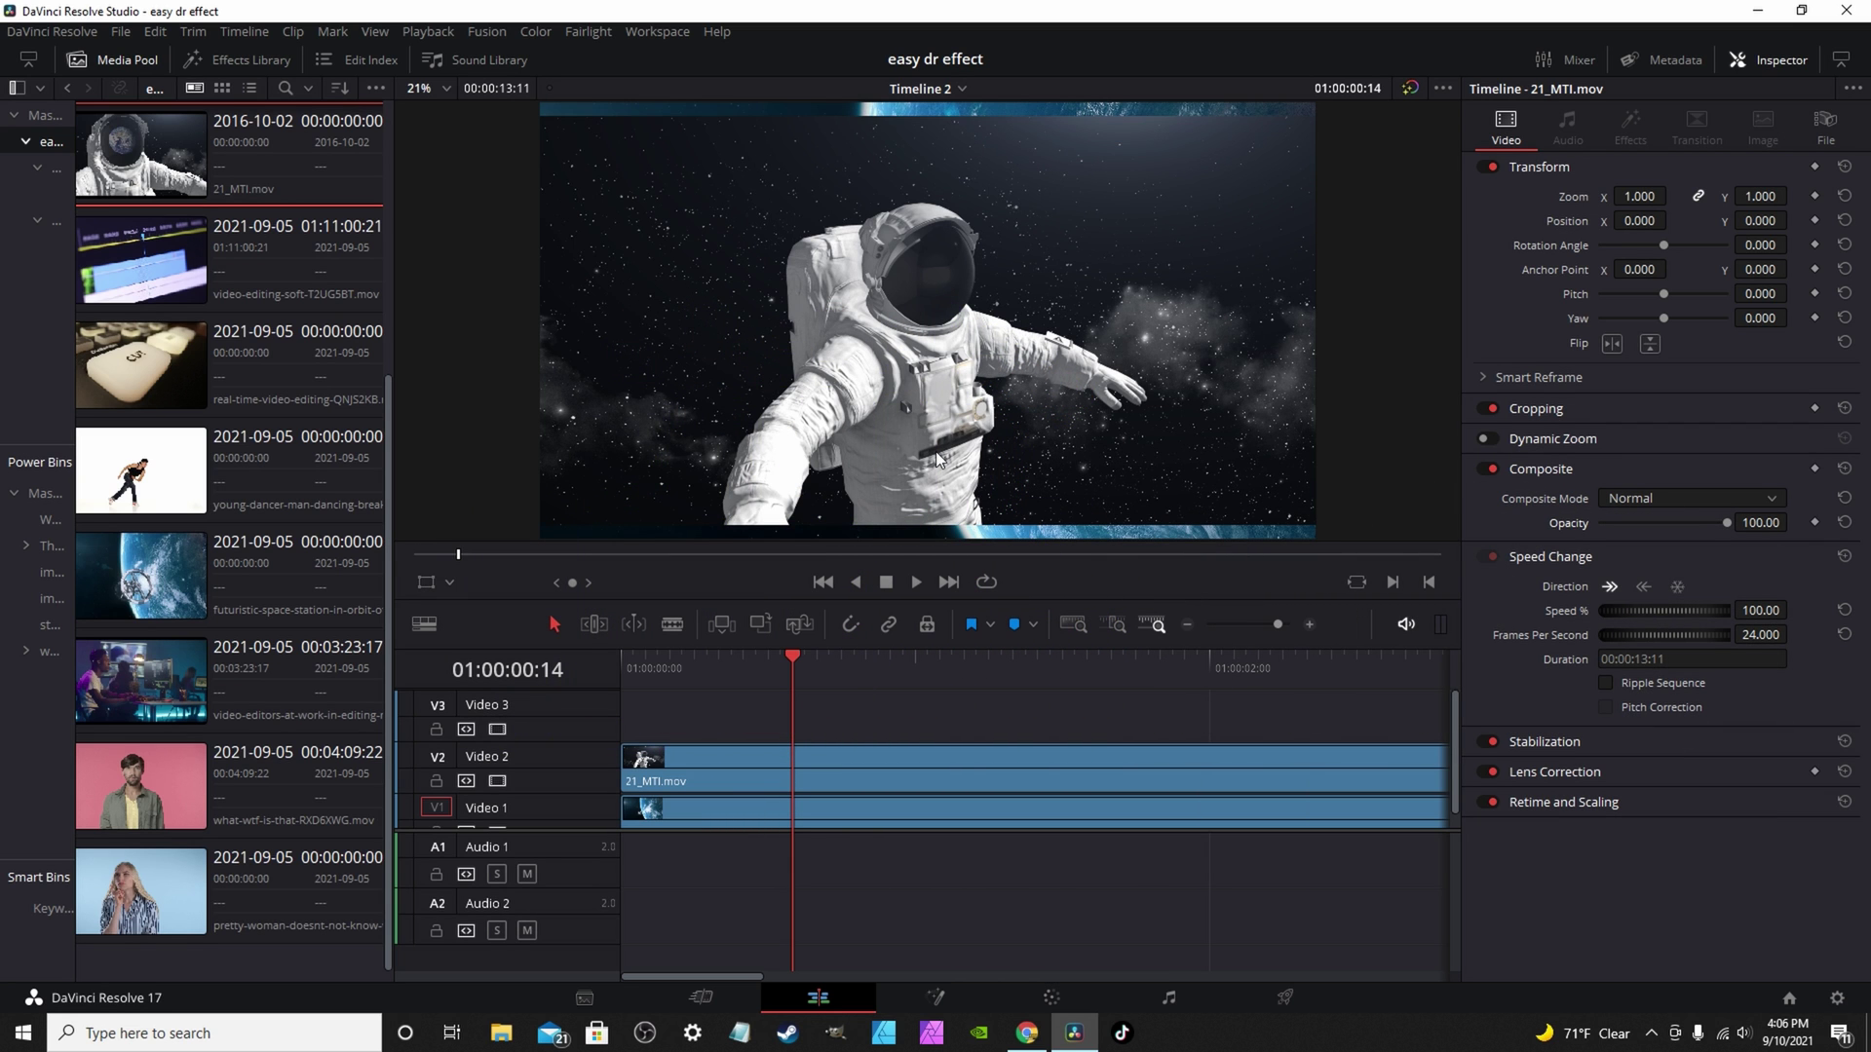
click(1749, 499)
click(1680, 554)
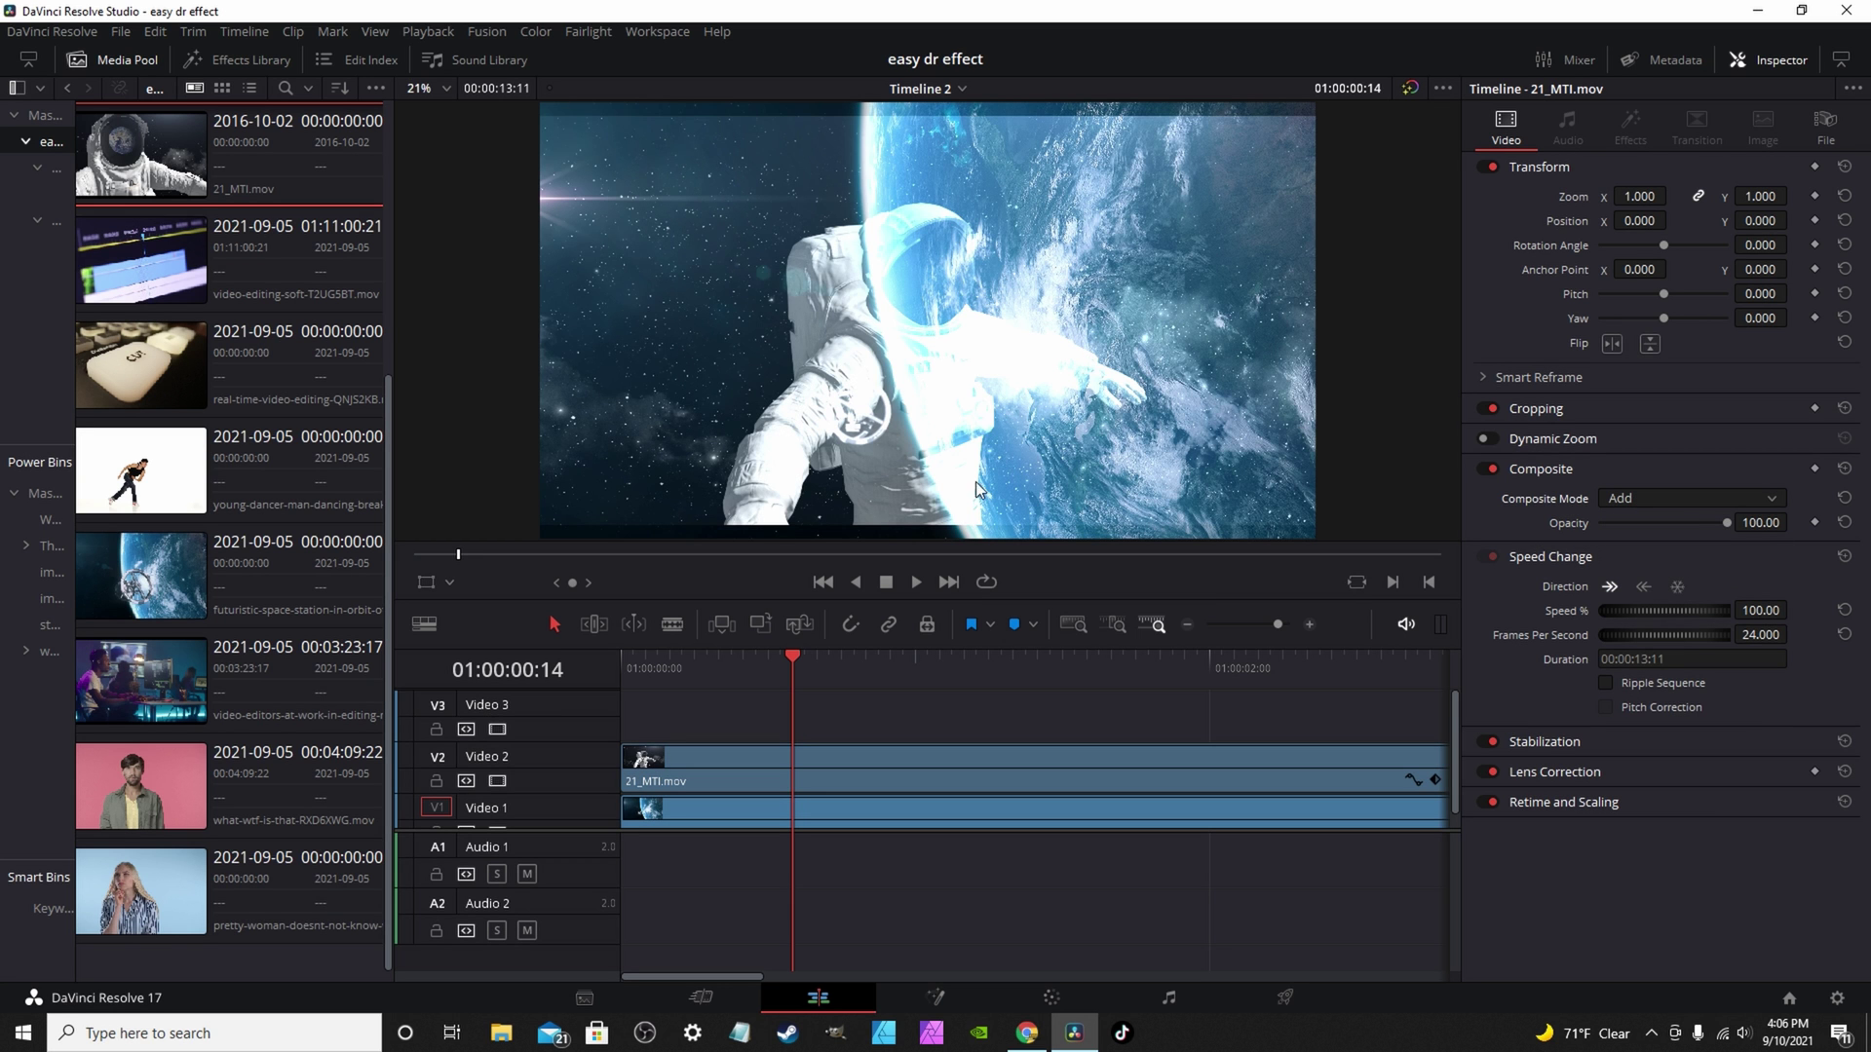
- Enlarge the astronaut clip to 1.080 zoom and check it in playback
click(918, 585)
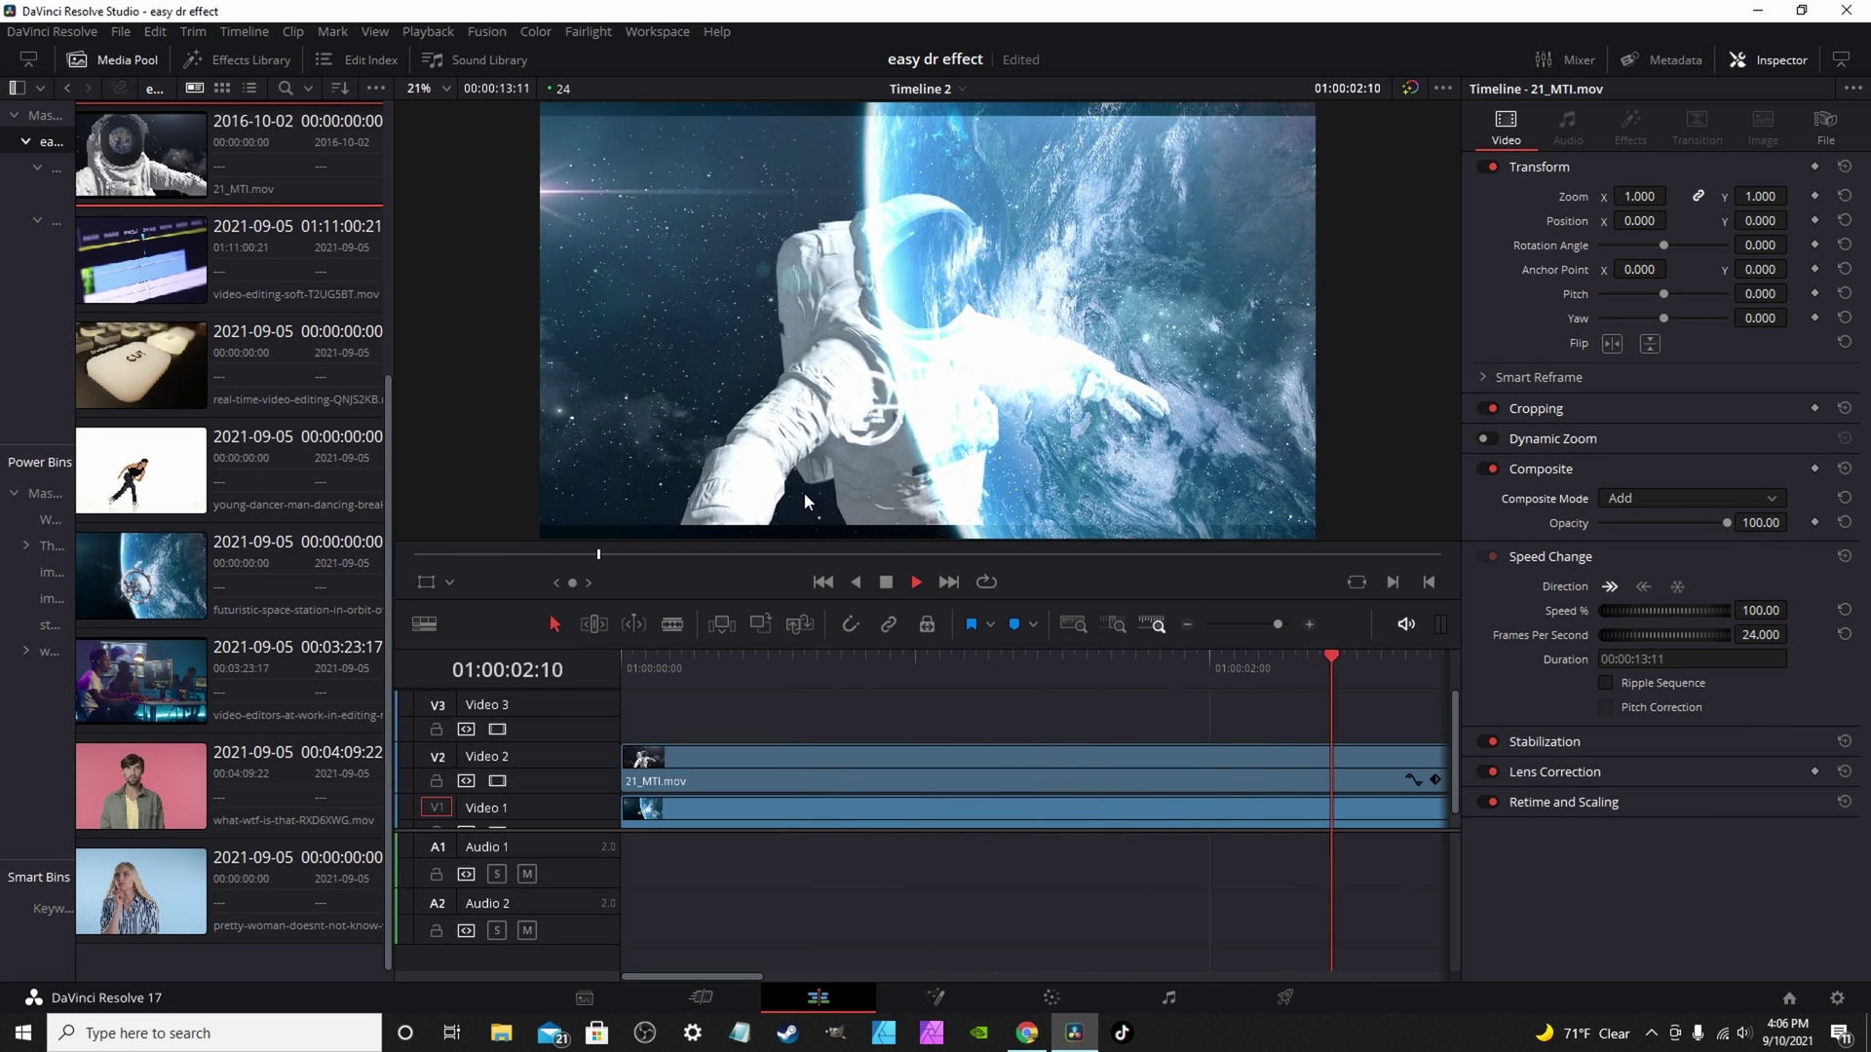
key(space)
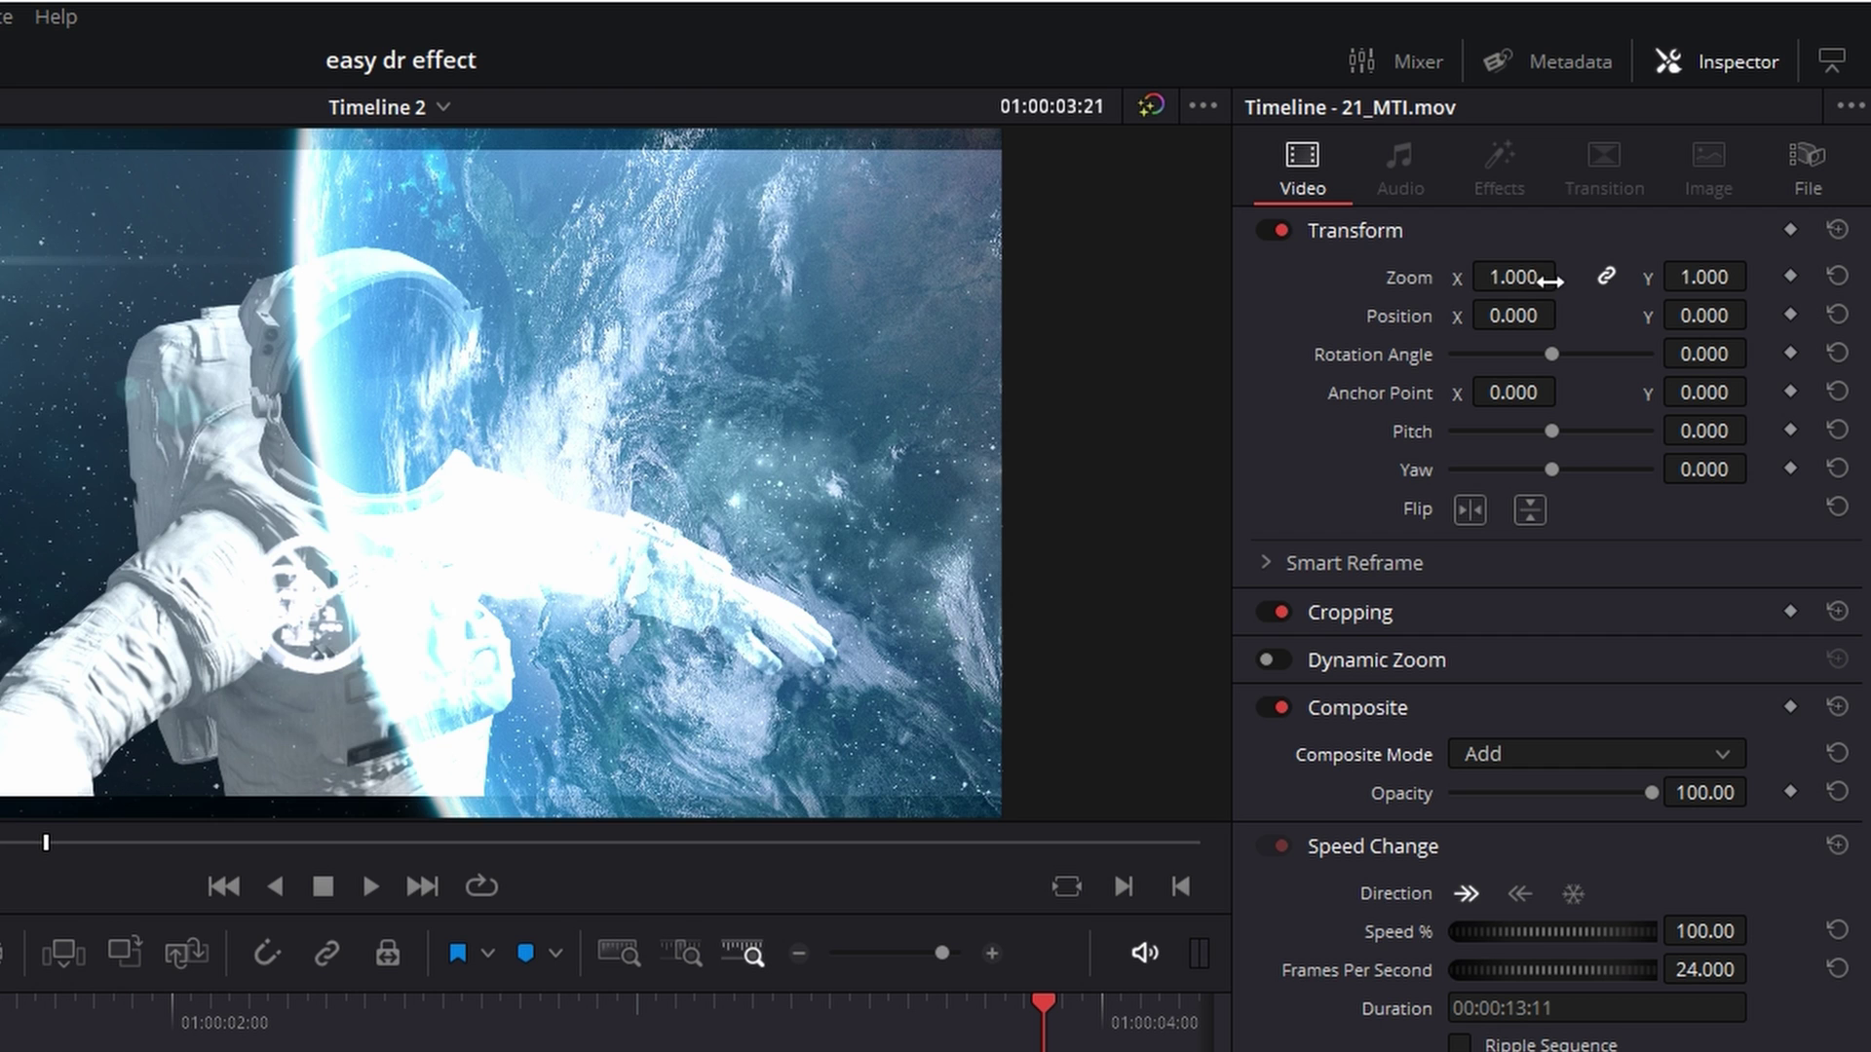
drag(1565, 275, 1643, 276)
key(space)
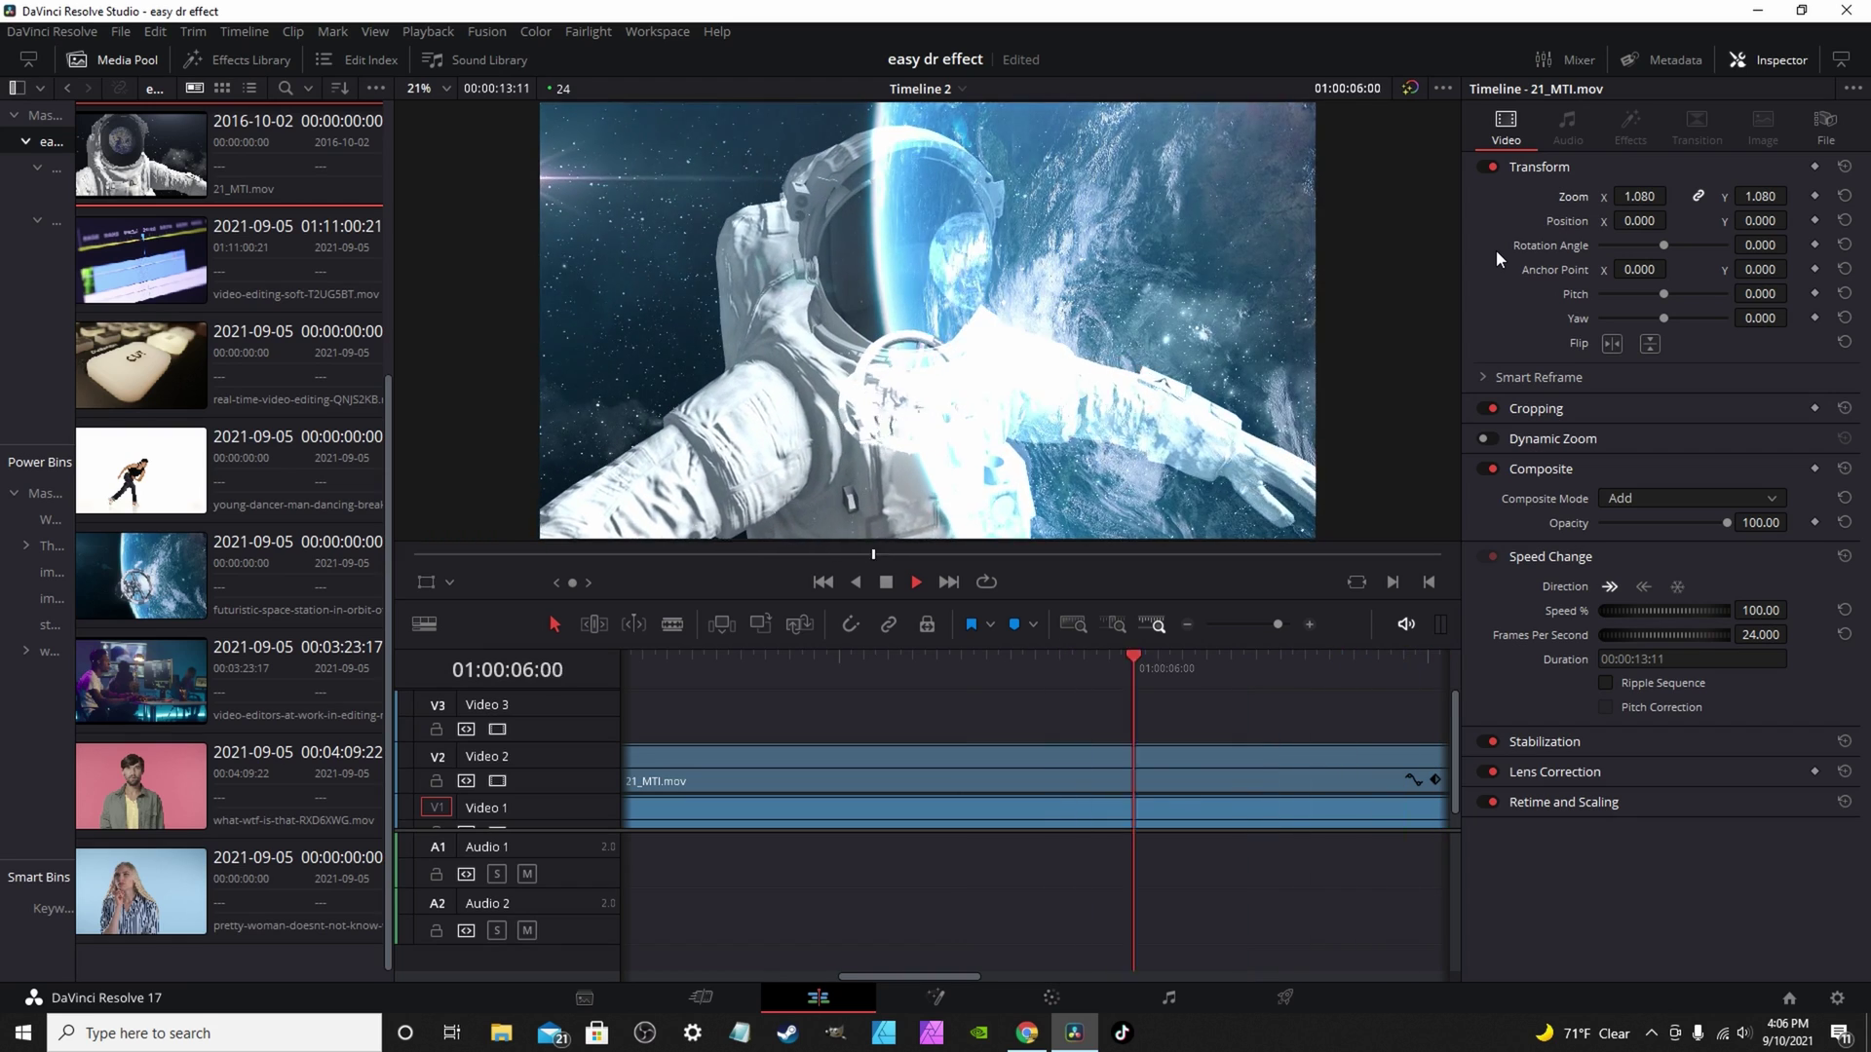
key(space)
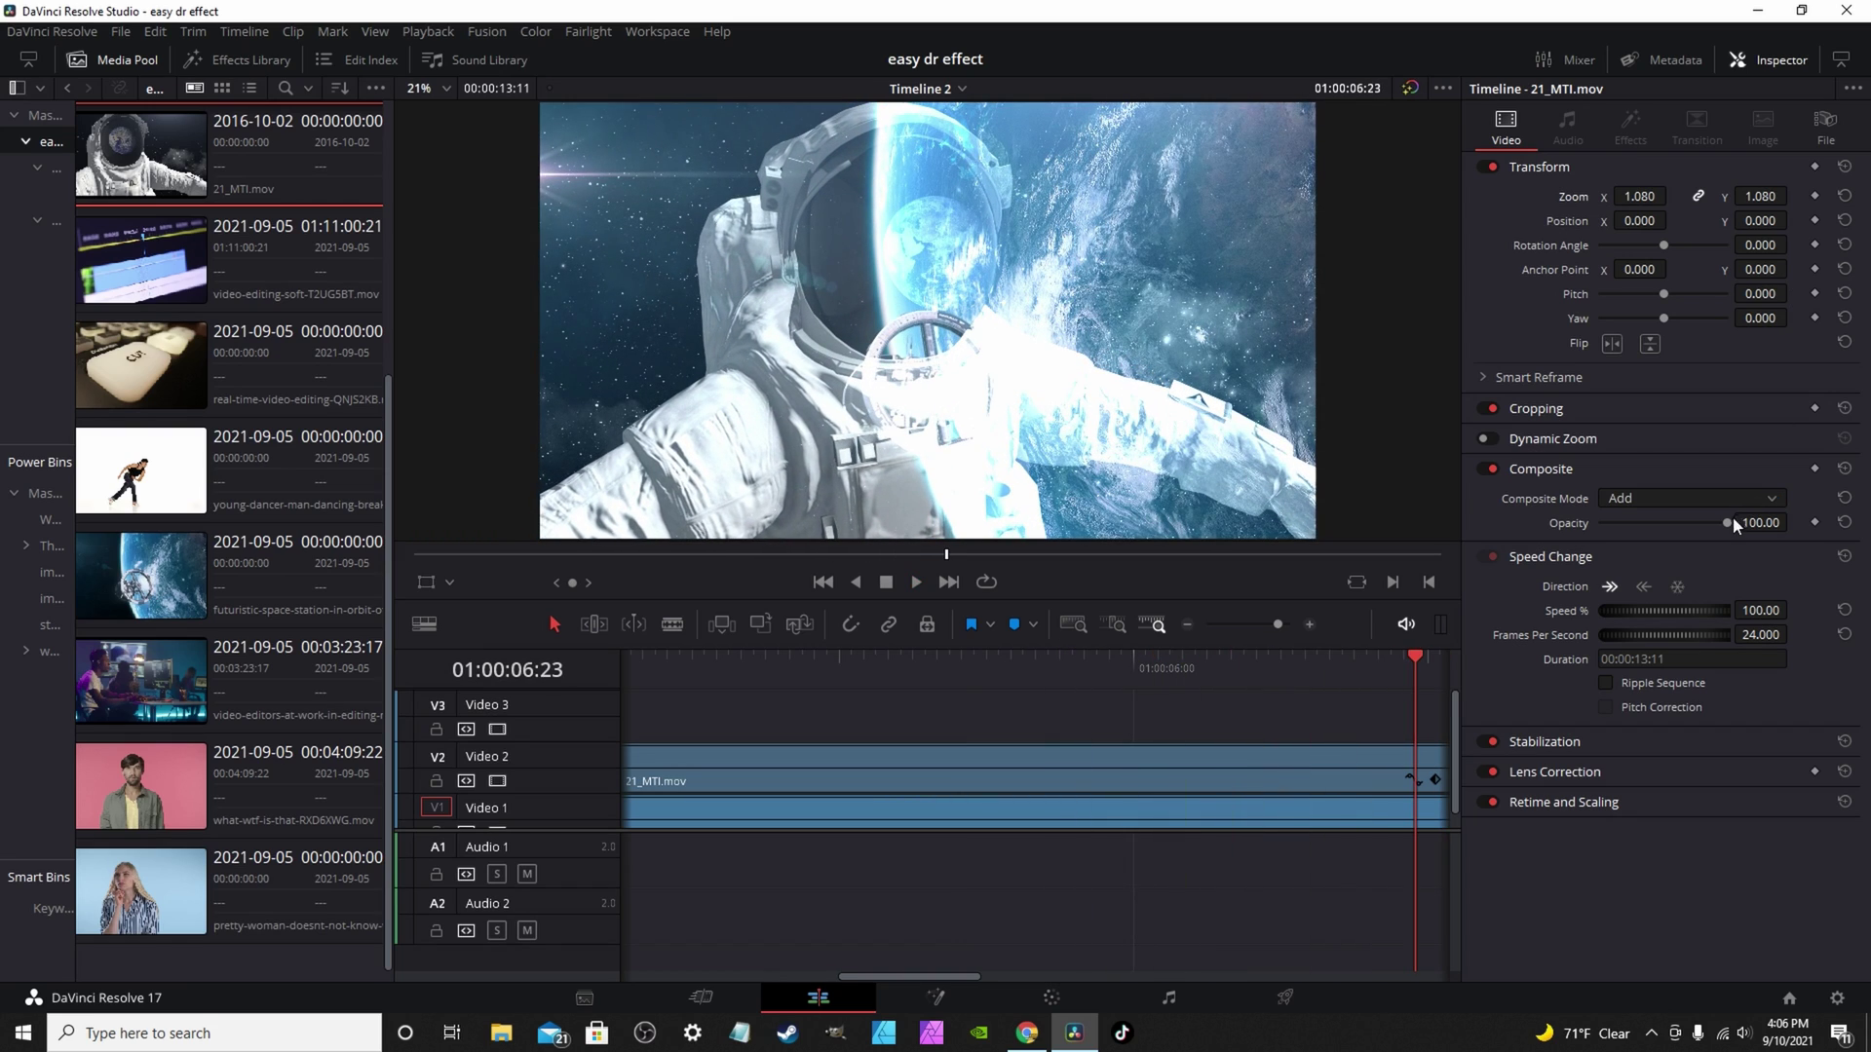
- Set the astronaut overlay to 76.34 opacity in Screen mode and review it
drag(1721, 522, 1671, 525)
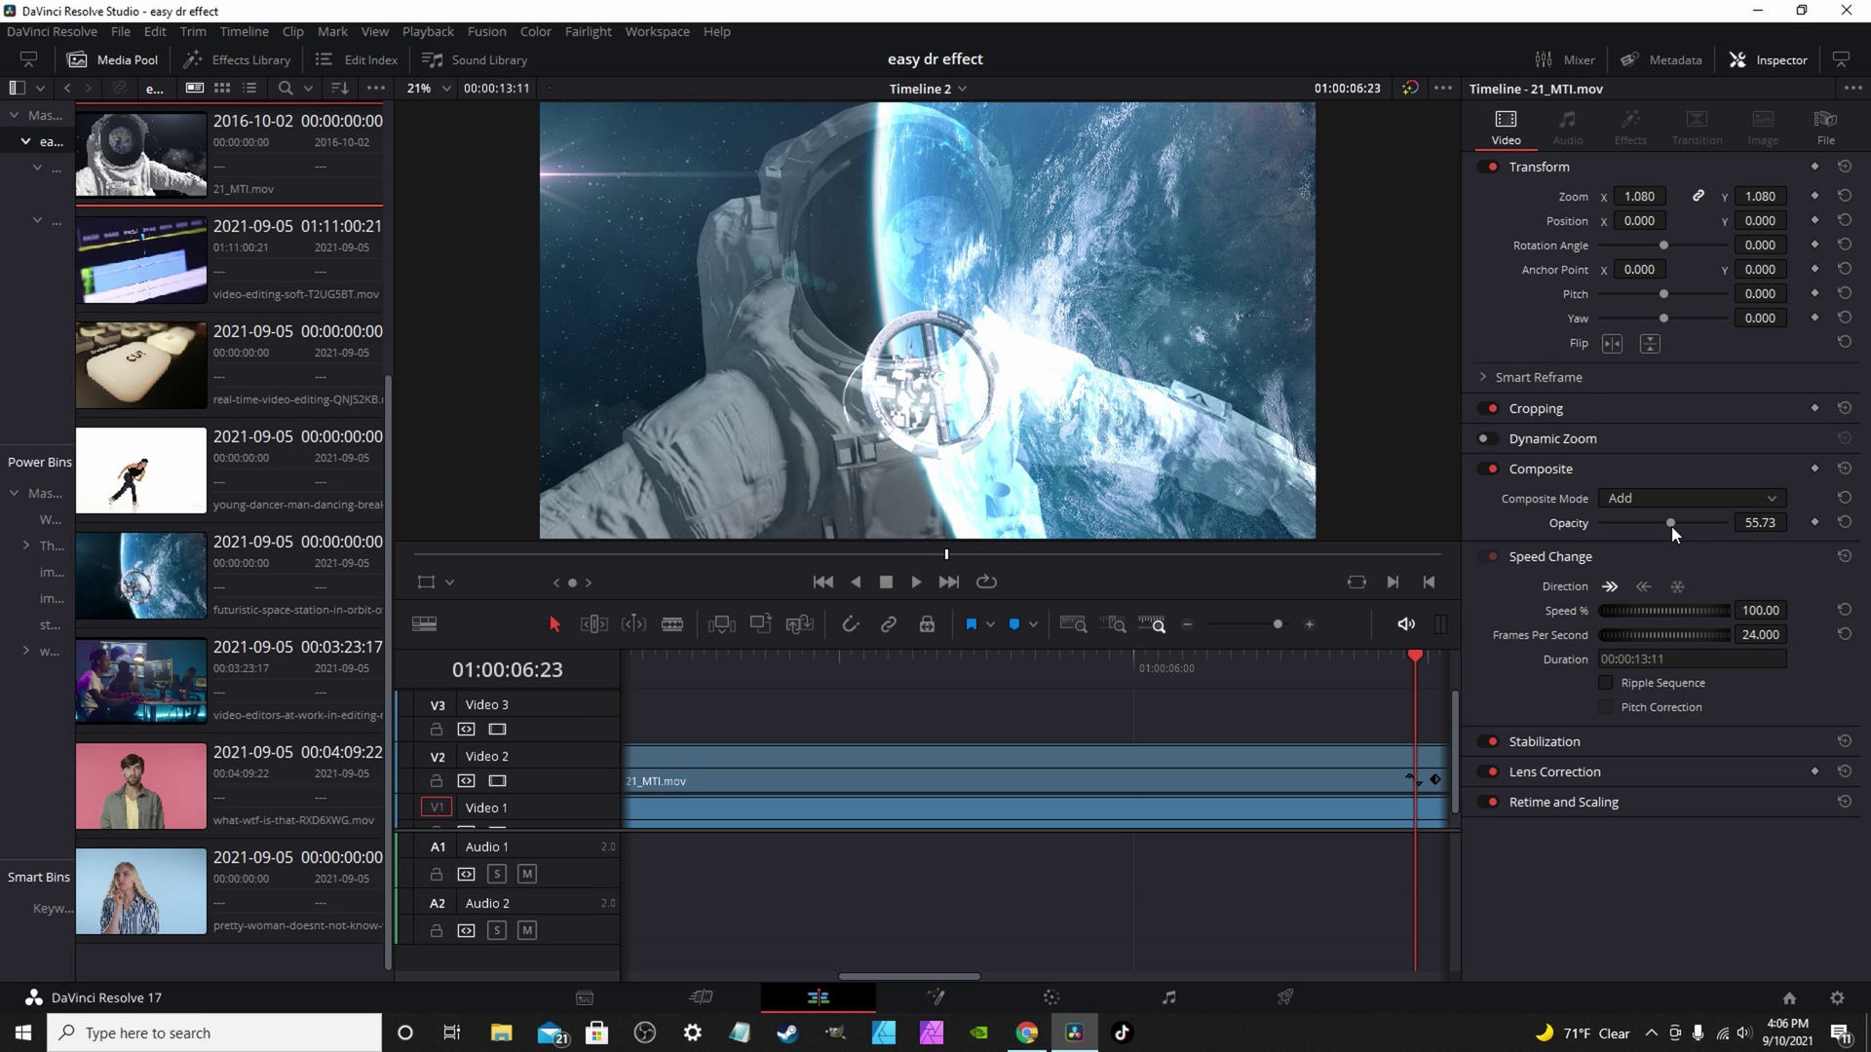
mouse_move(1684, 520)
mouse_down()
mouse_move(1664, 522)
mouse_move(1697, 522)
mouse_up()
click(1734, 499)
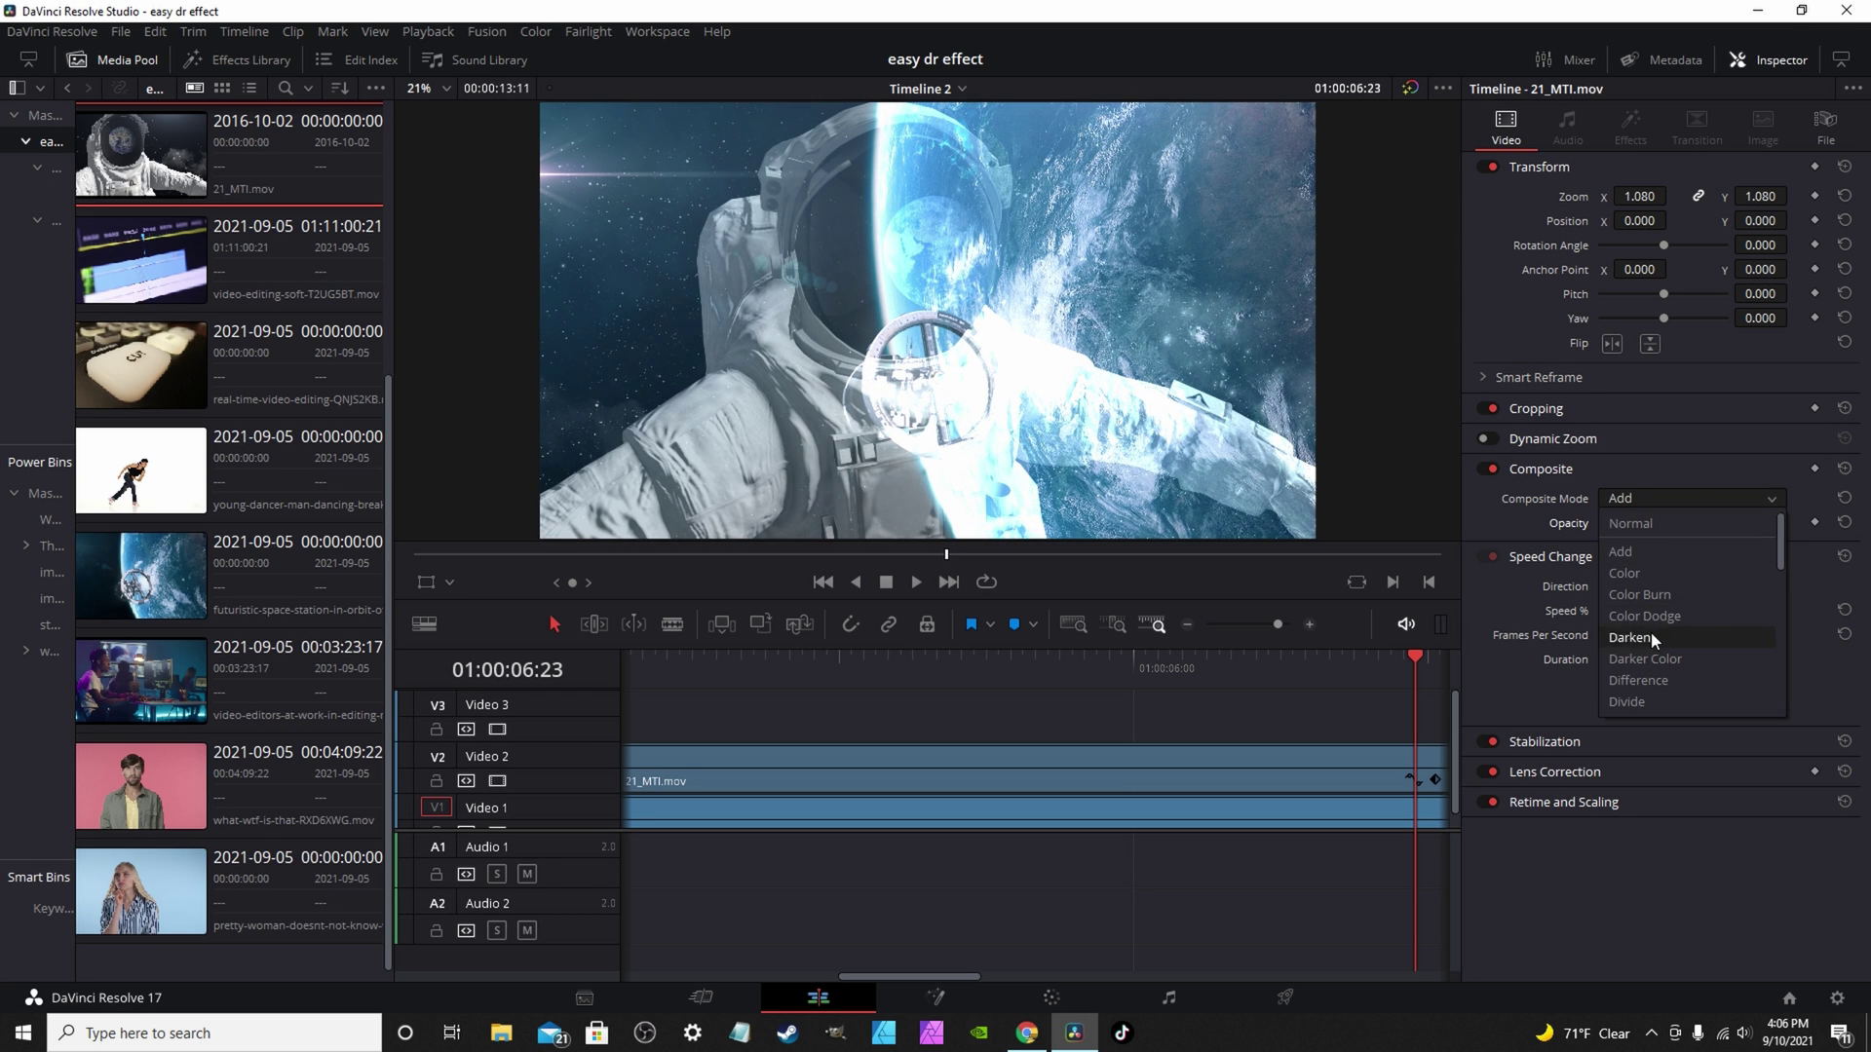
scroll(1662, 604, down, 7)
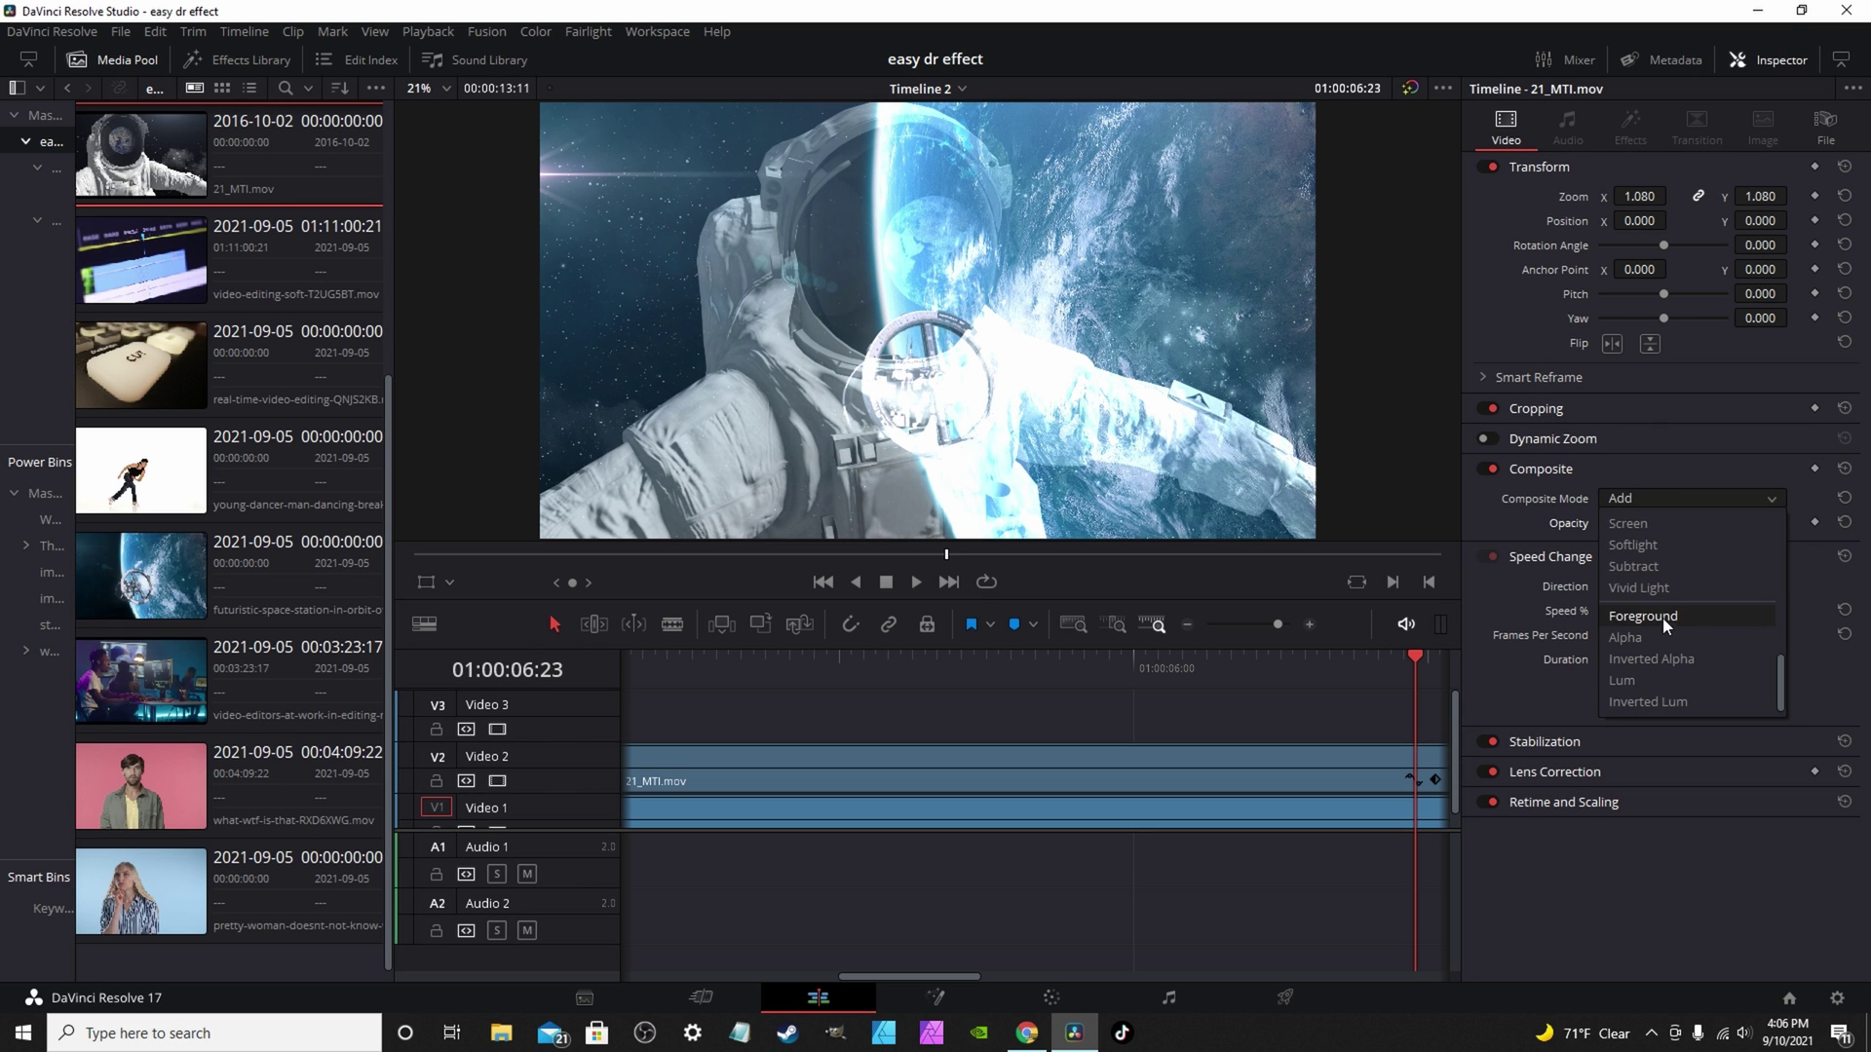
click(1656, 524)
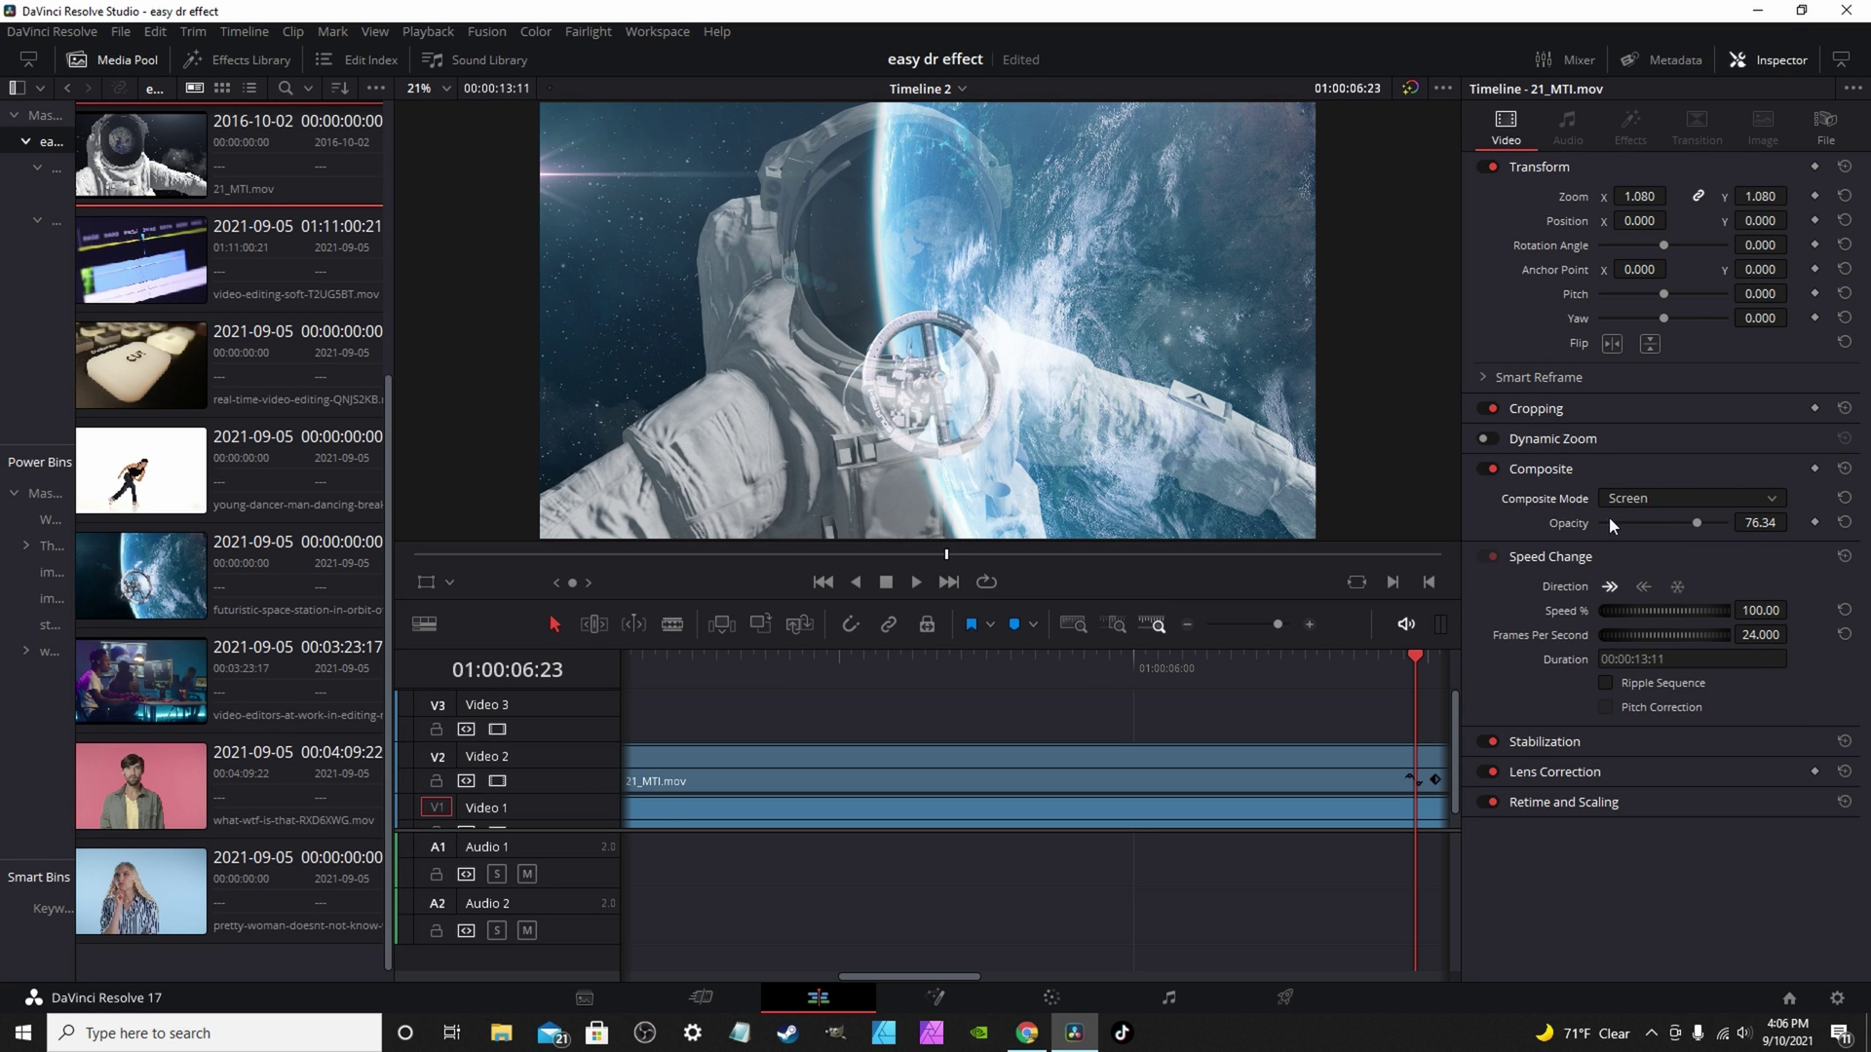
click(658, 670)
key(space)
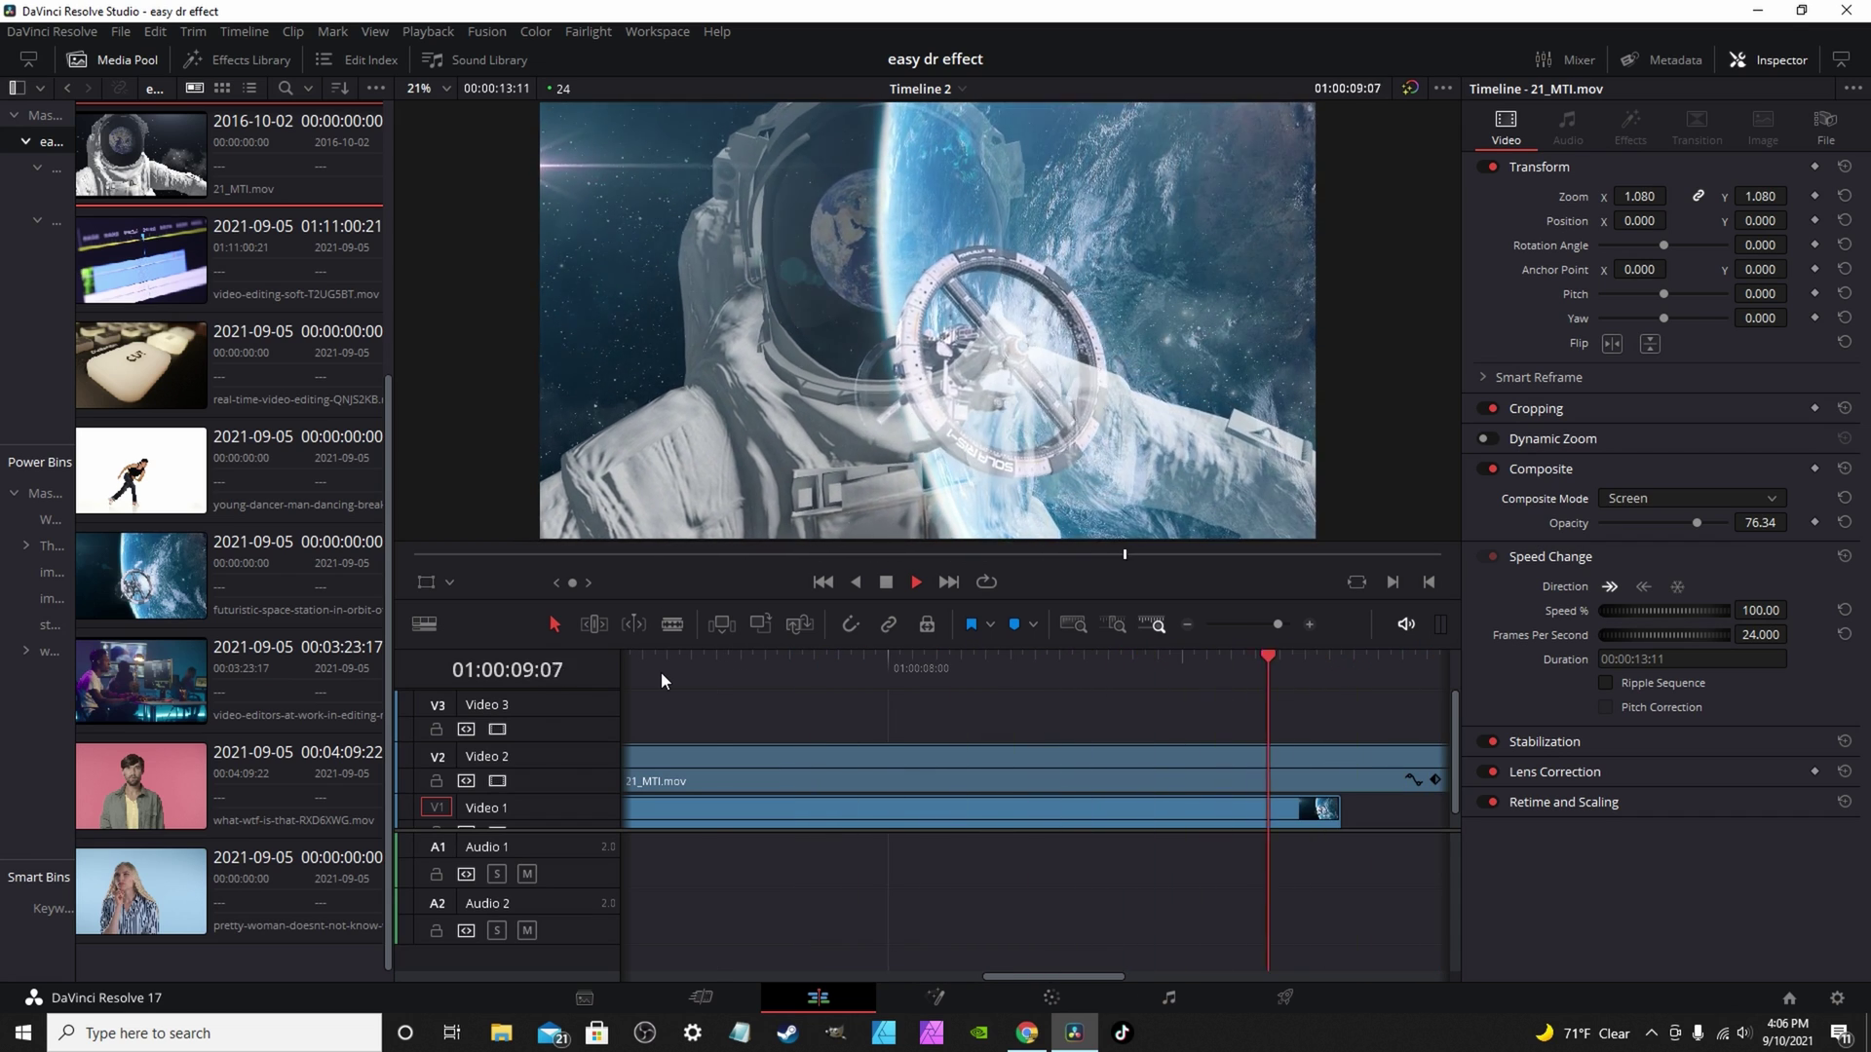
key(space)
- Replay the astronaut composite from the start of the timeline
click(654, 659)
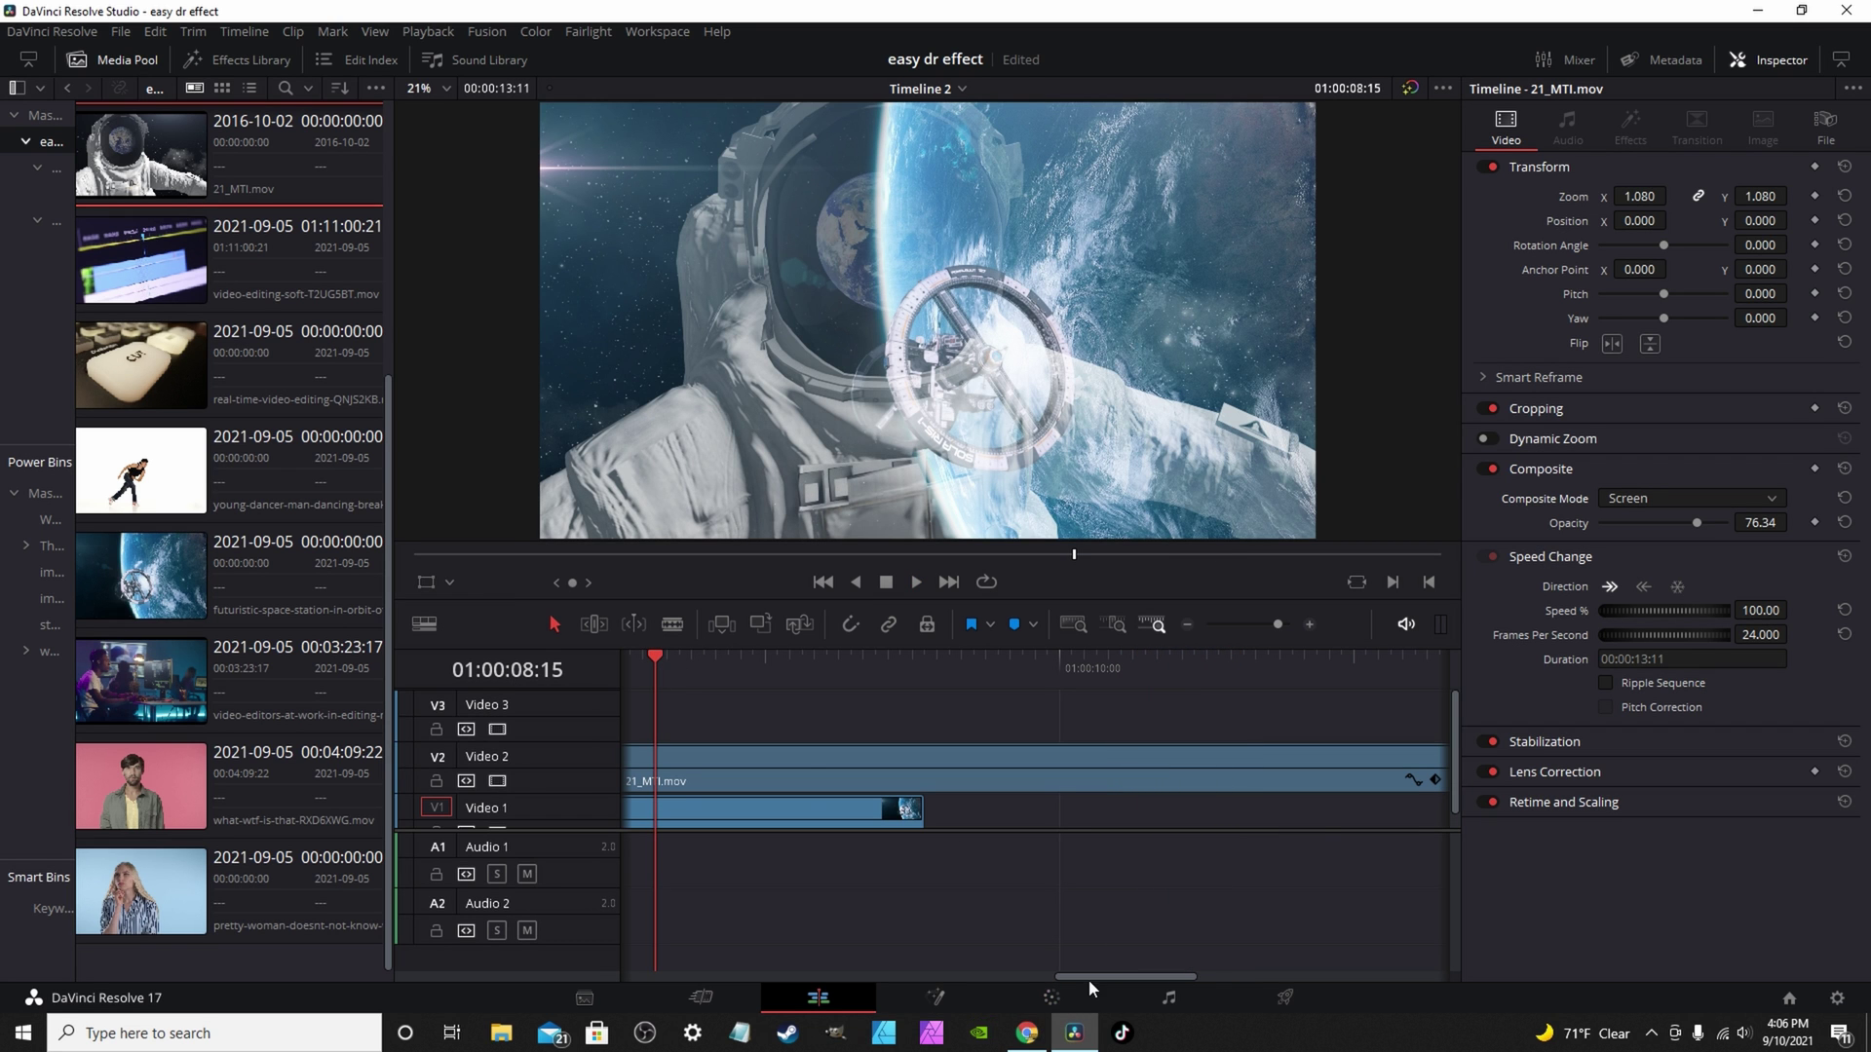
click(637, 668)
key(space)
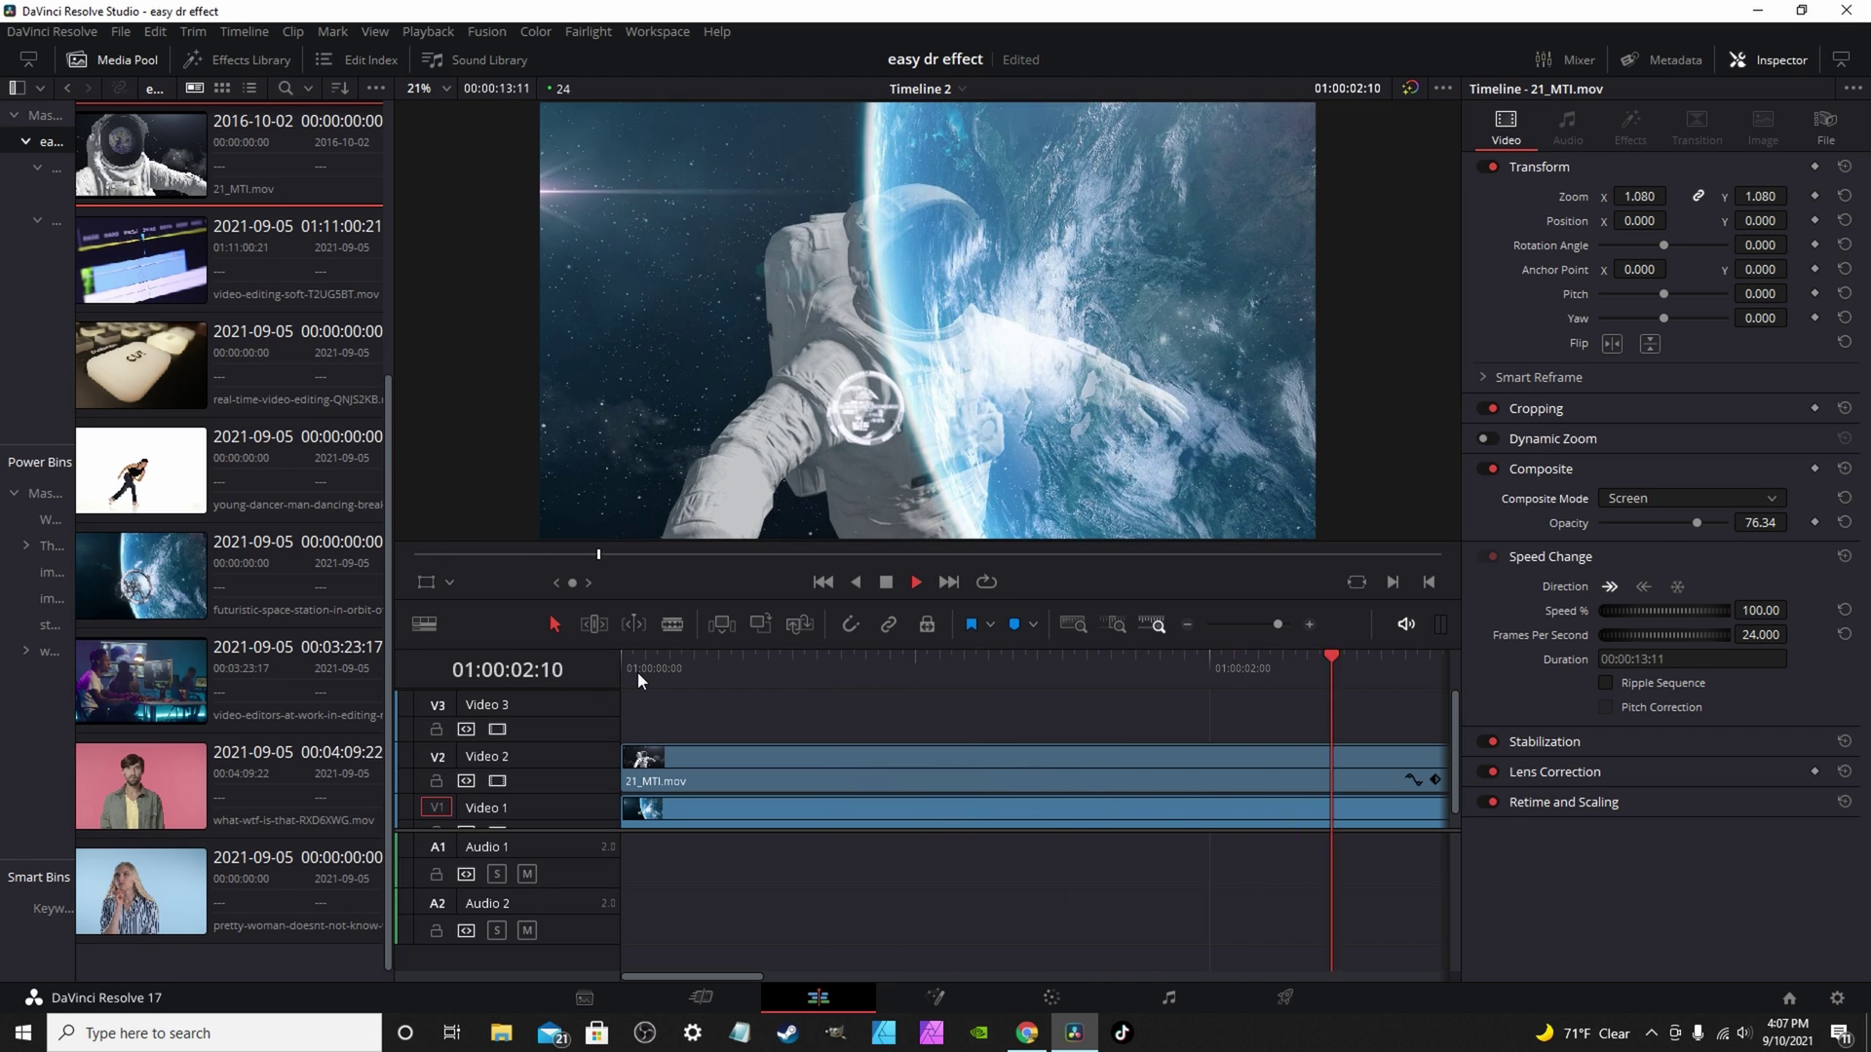
key(space)
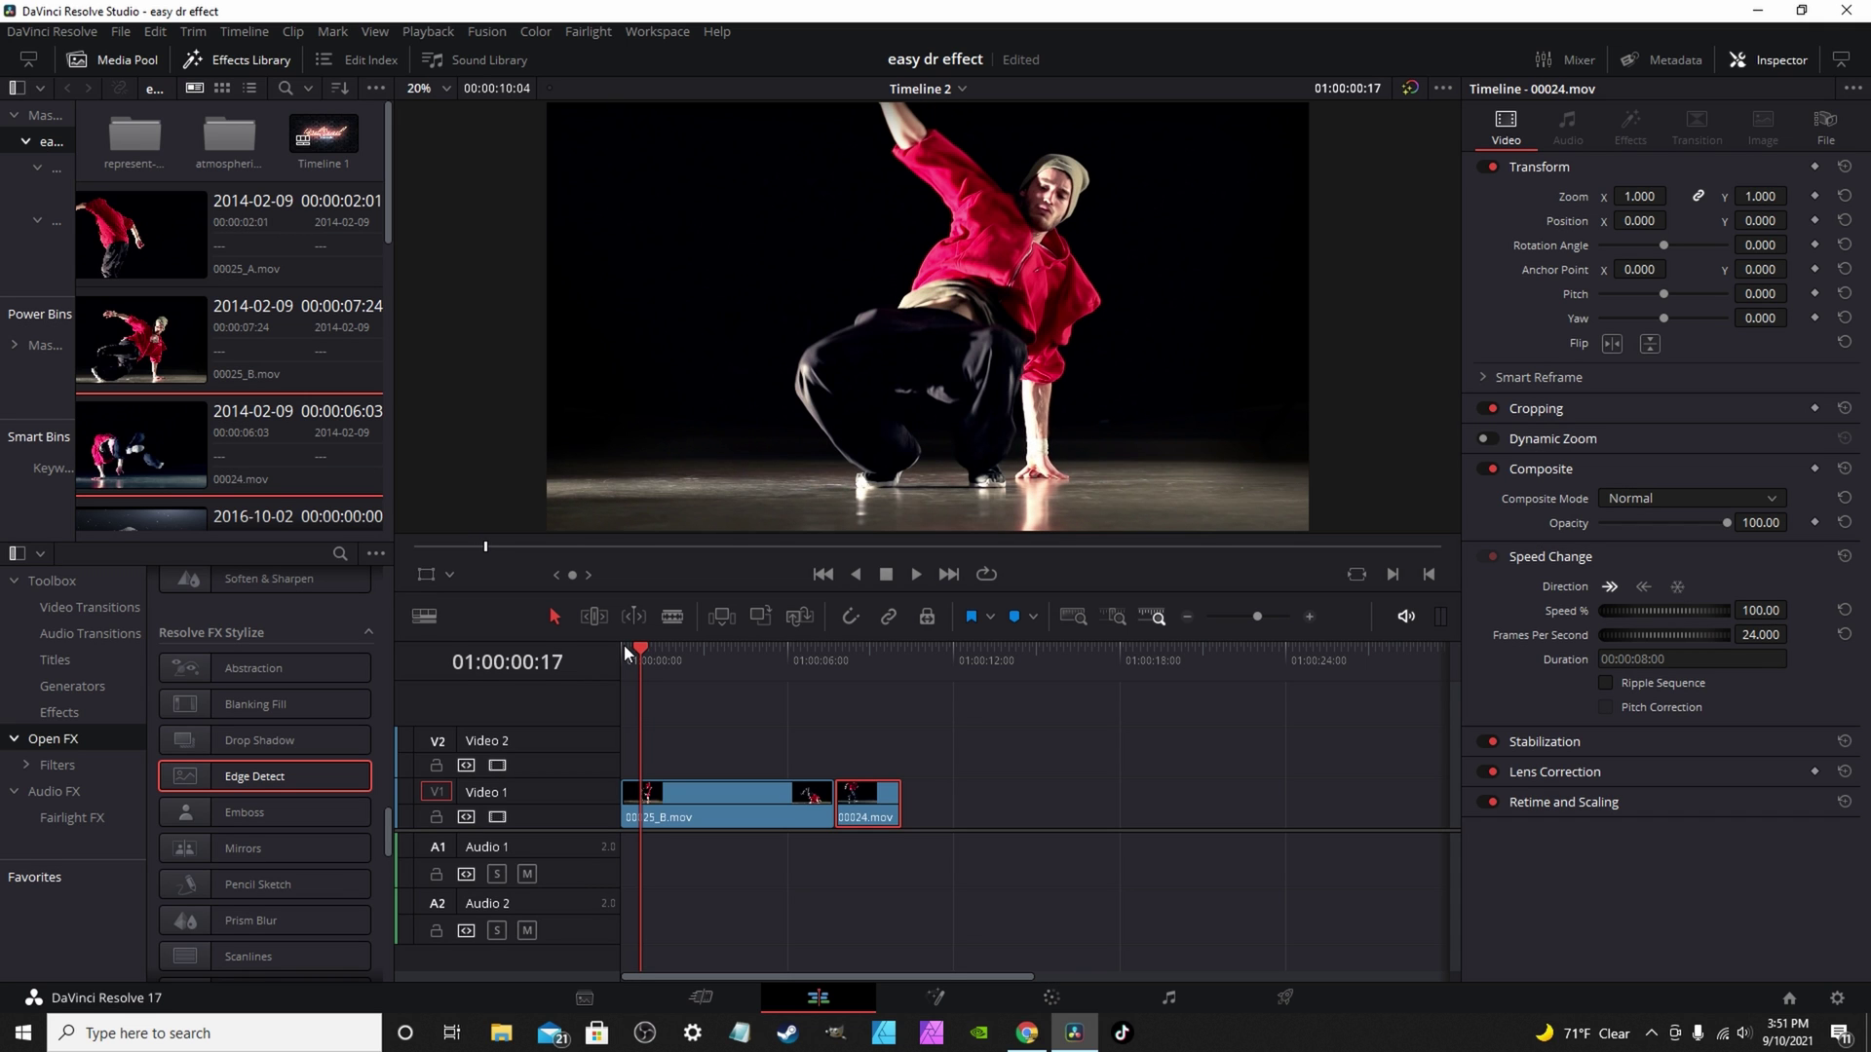
- Mark the two impacts with Marker 1 near the start and Marker 2 at 01:00:05:04
key(m)
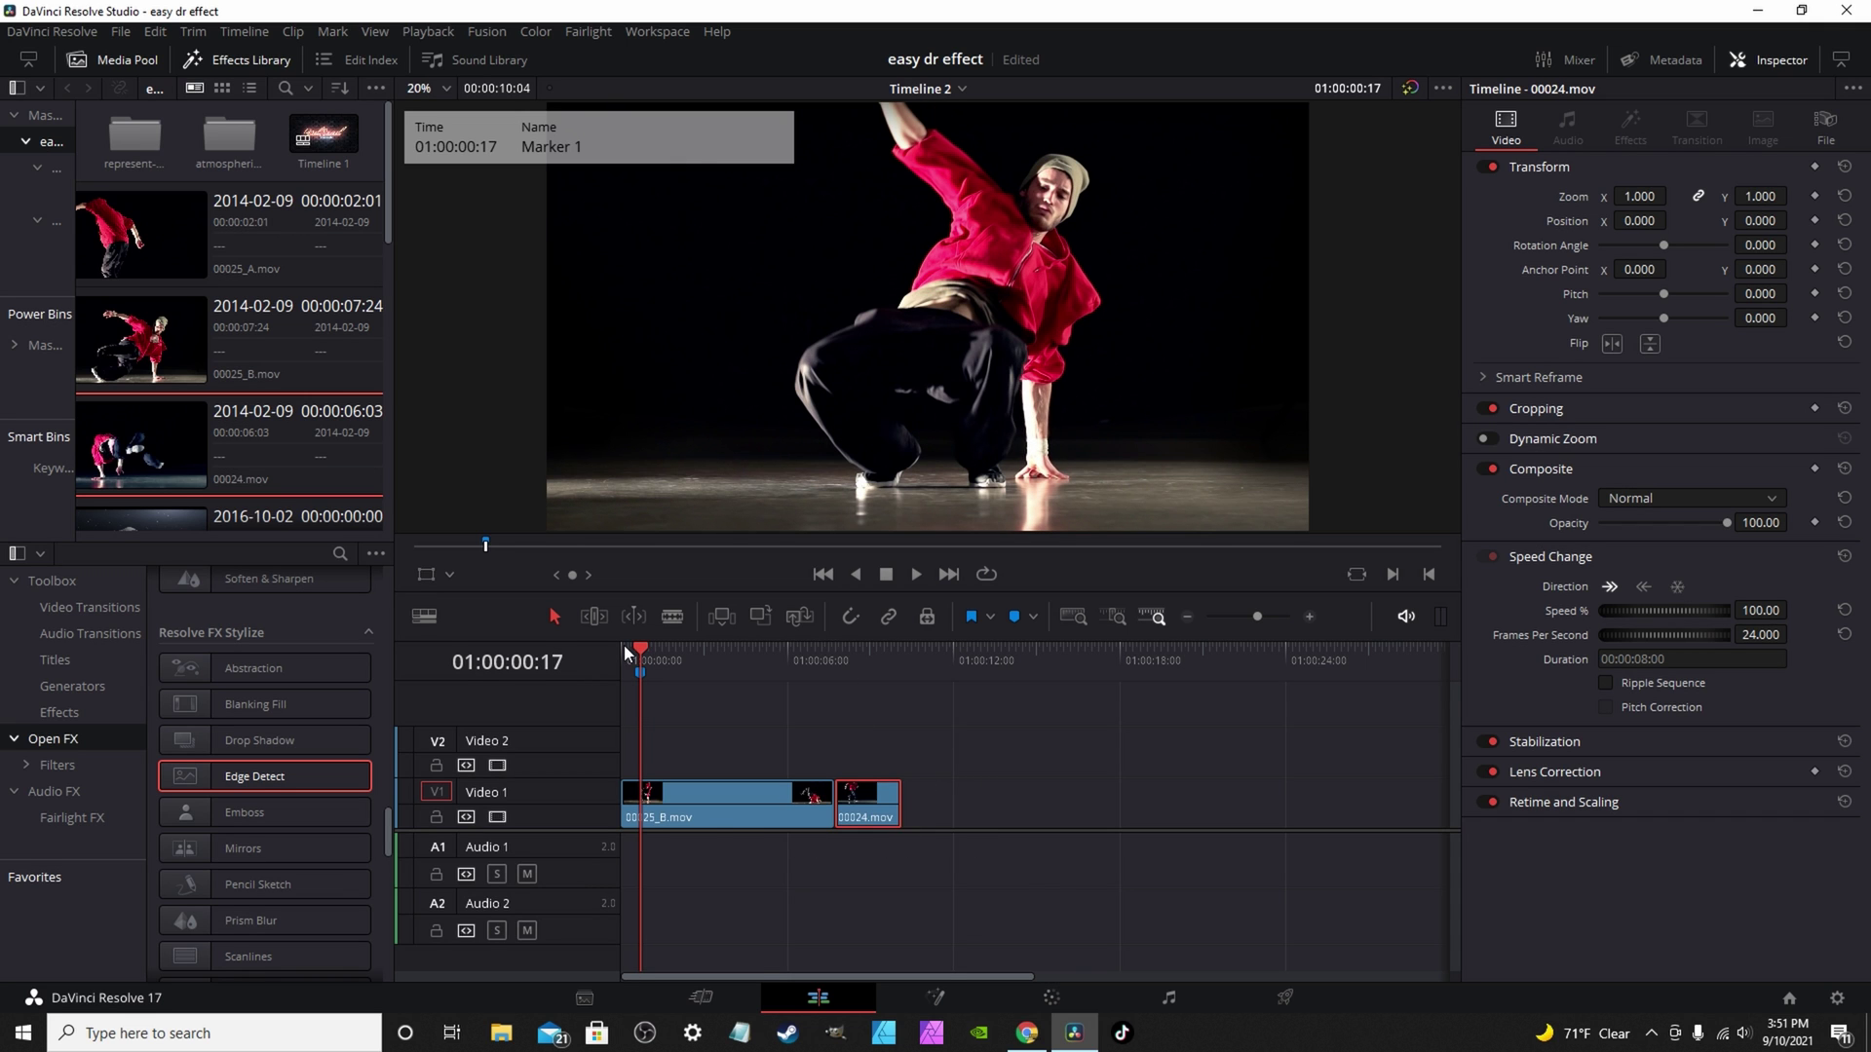
drag(624, 653, 763, 716)
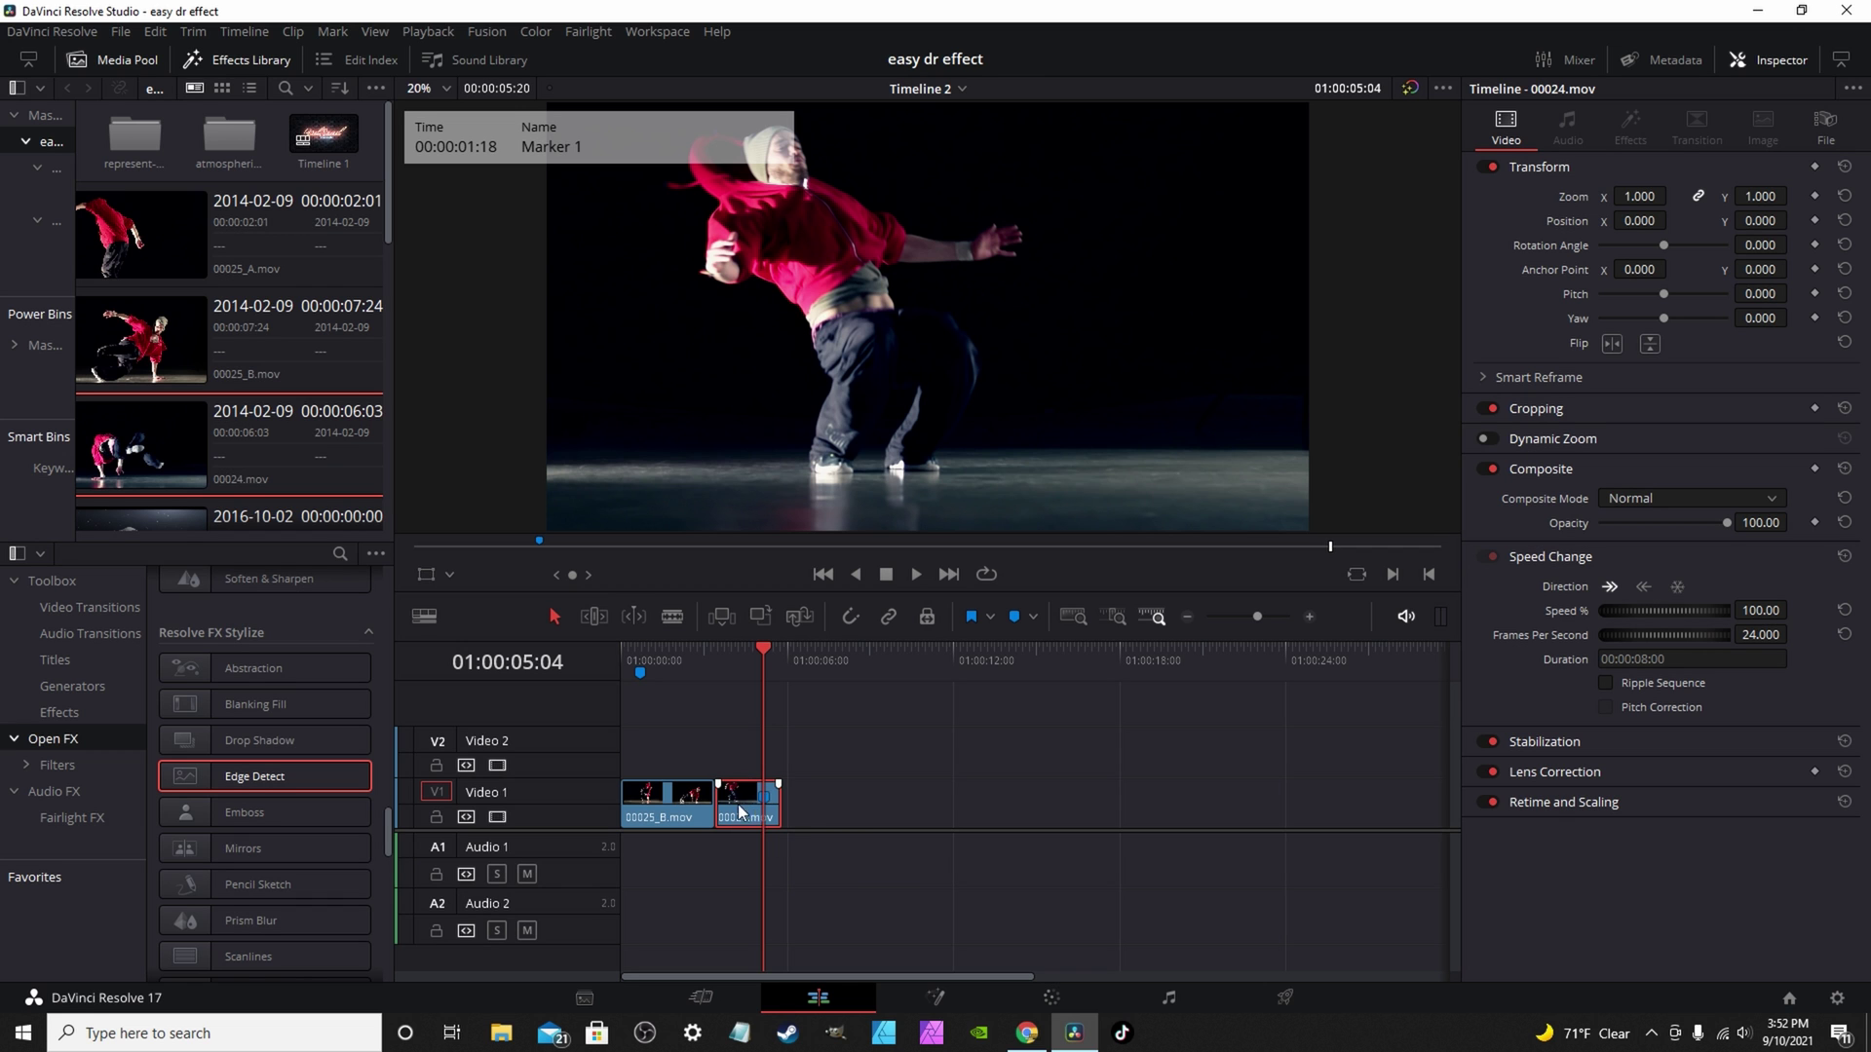
mouse_move(764, 647)
mouse_down()
mouse_move(738, 650)
mouse_move(764, 653)
mouse_up()
key(ctrl+z)
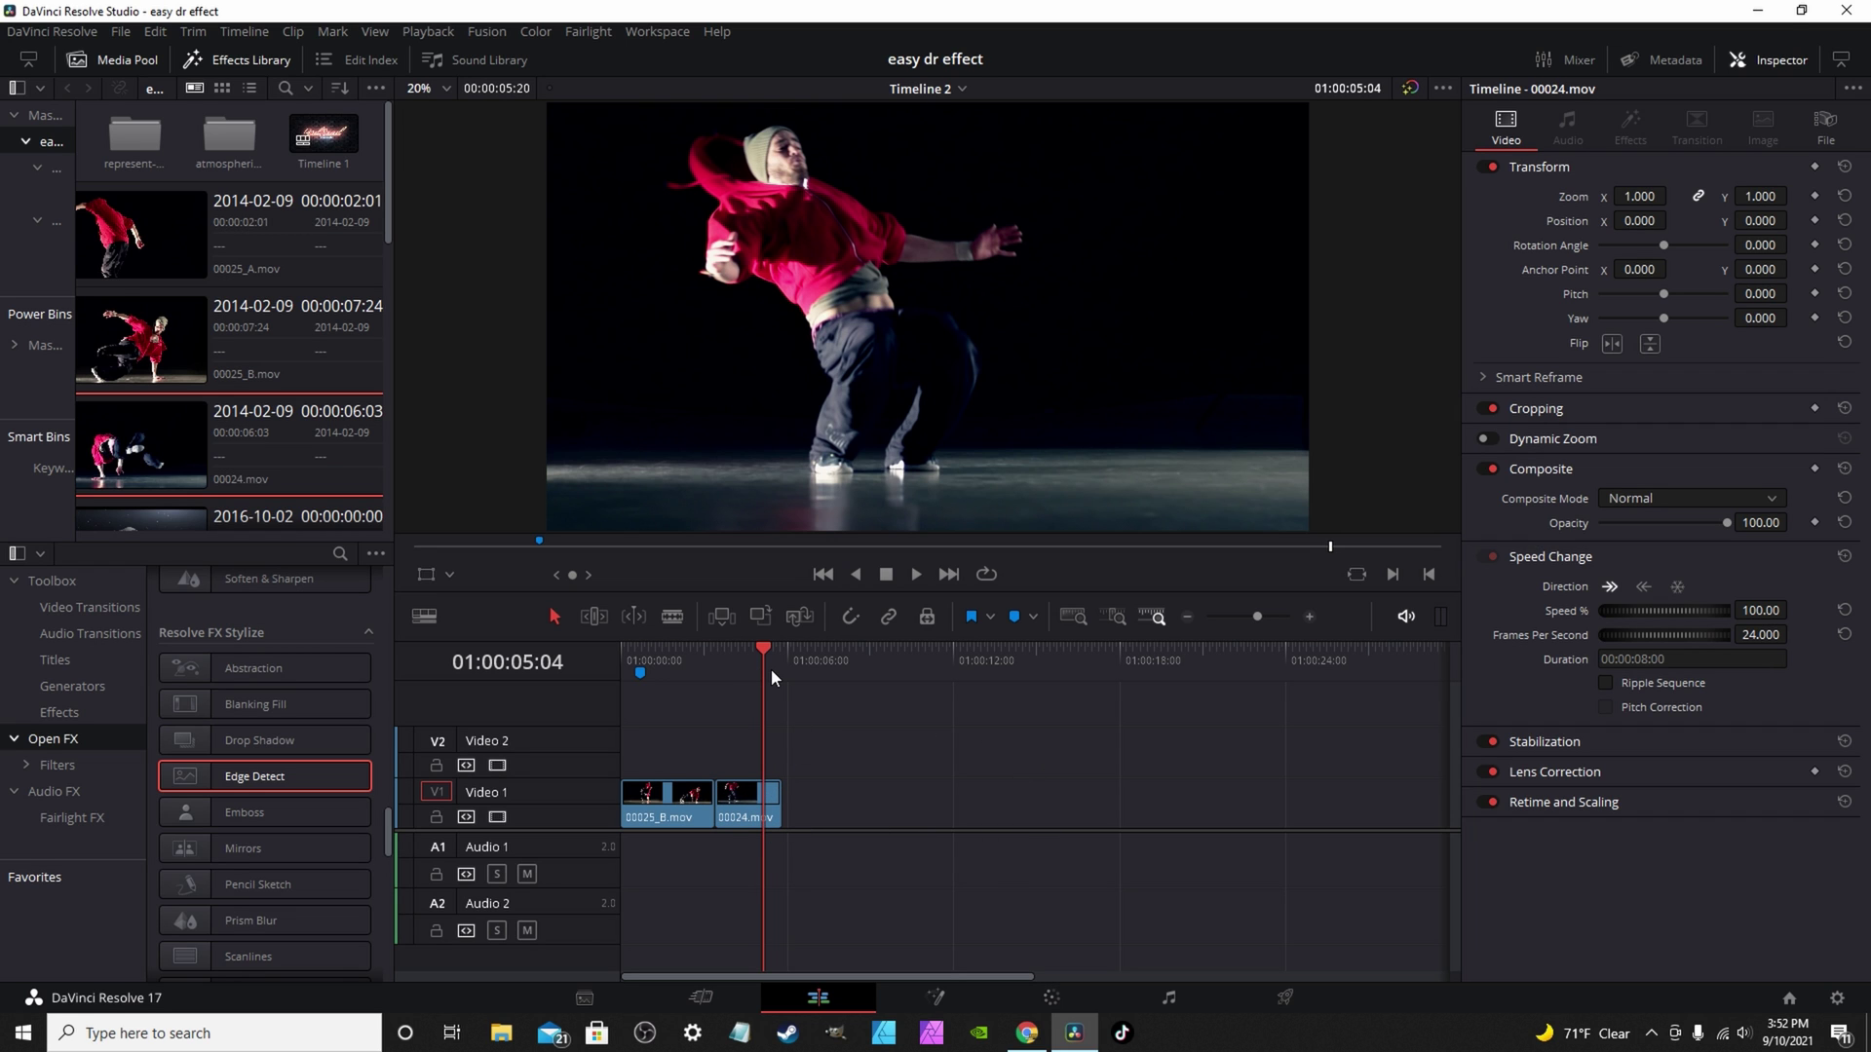
key(m)
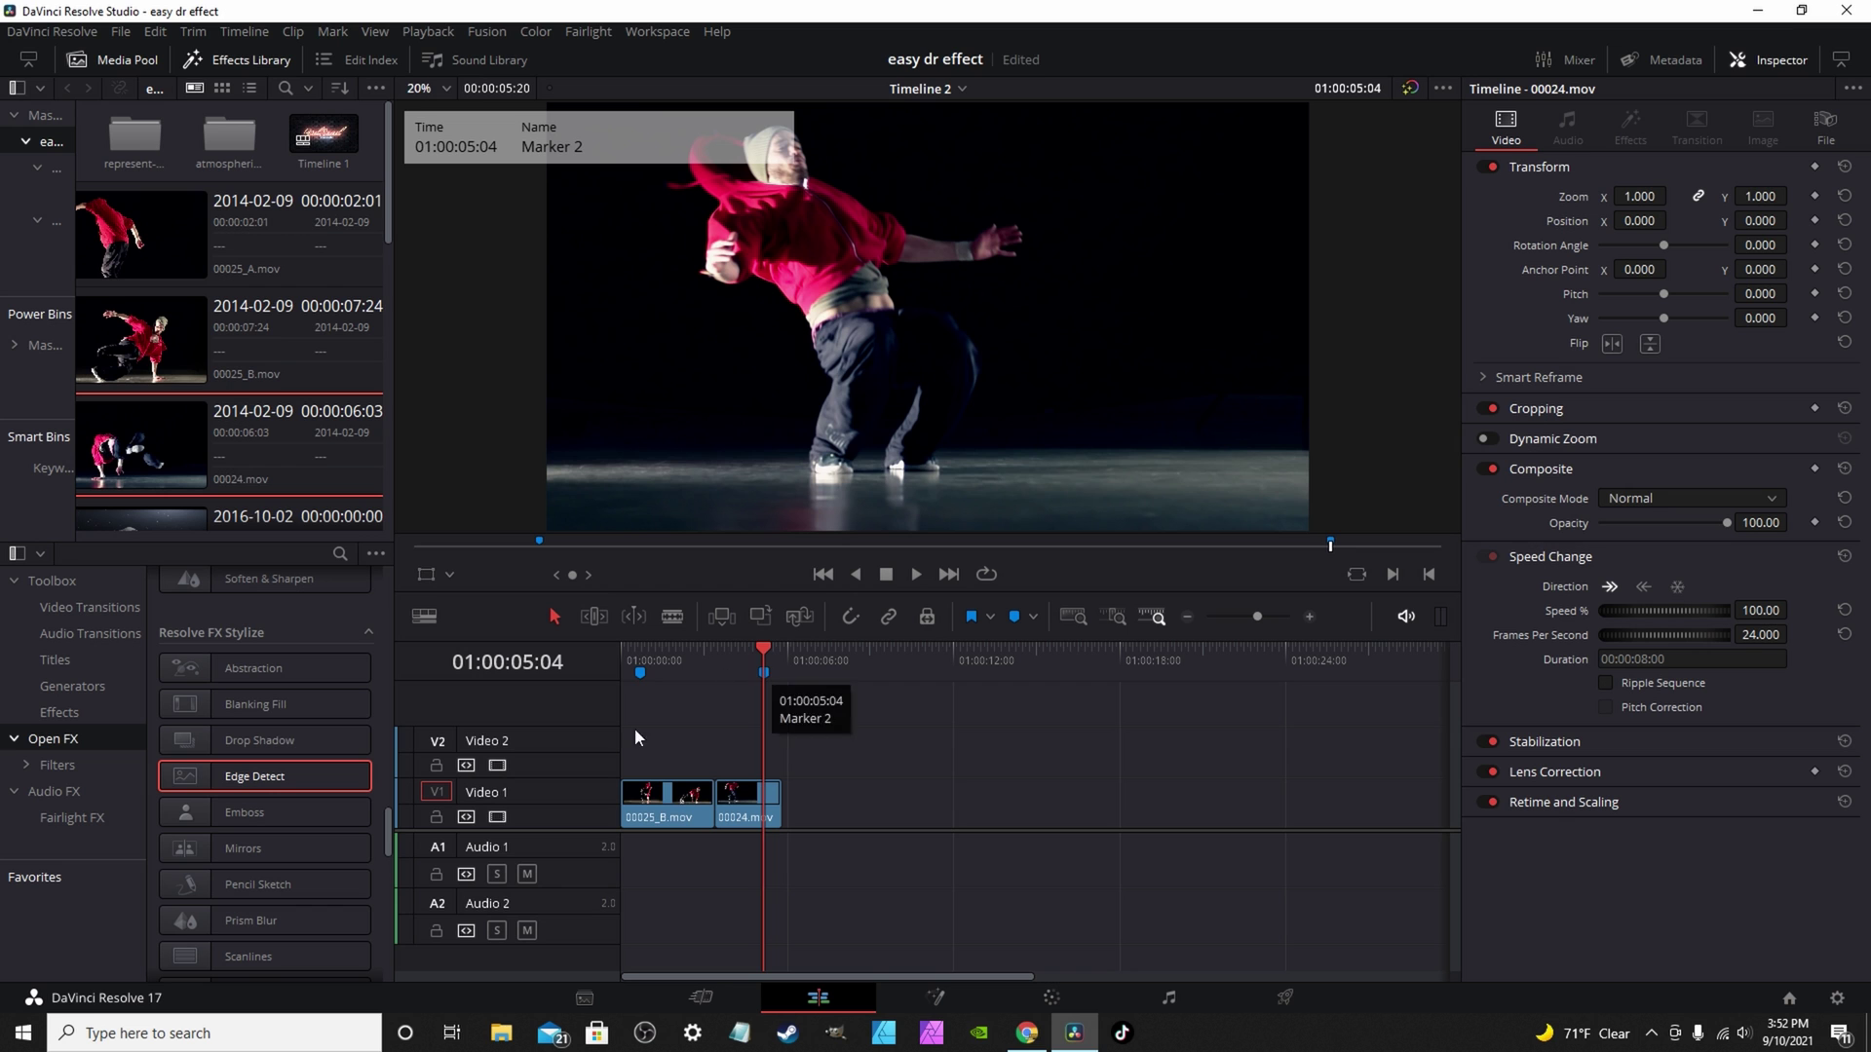
drag(746, 647, 637, 656)
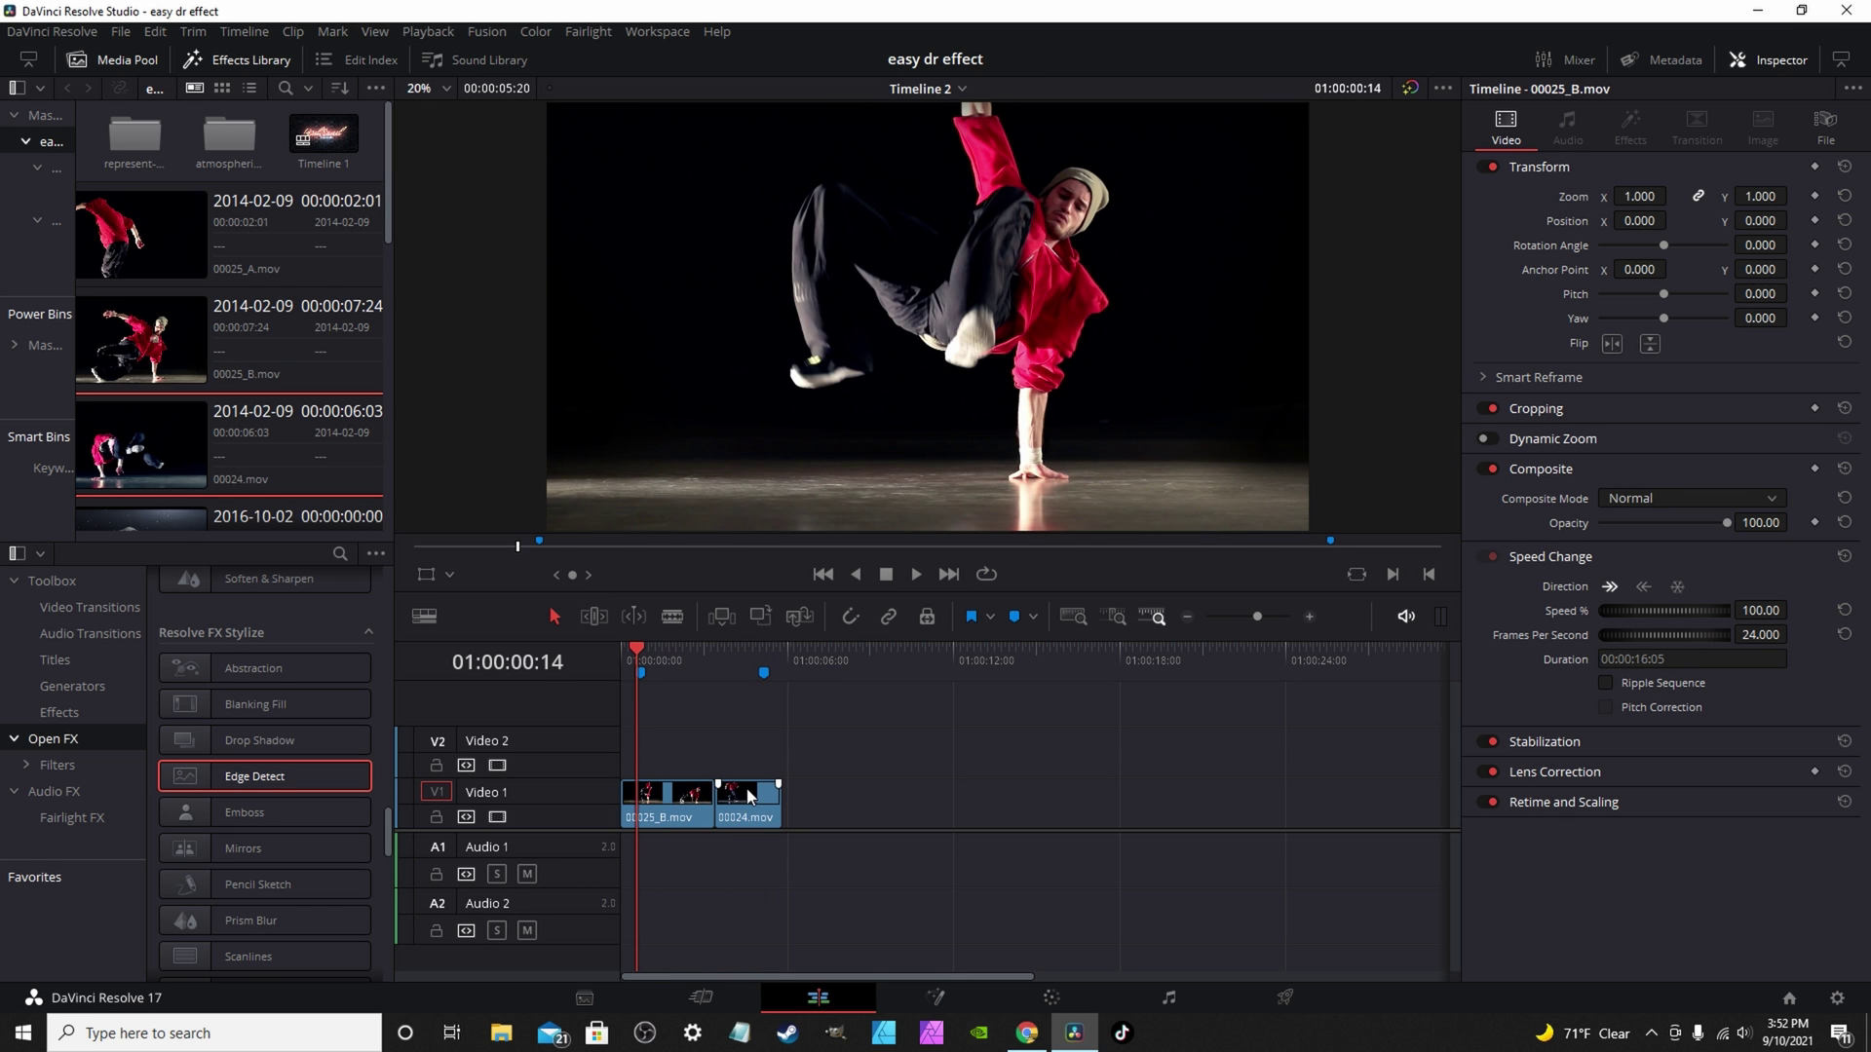
- Place a short Adjustment Clip from Toolbox Effects on V2 at the timeline start
click(611, 659)
click(74, 716)
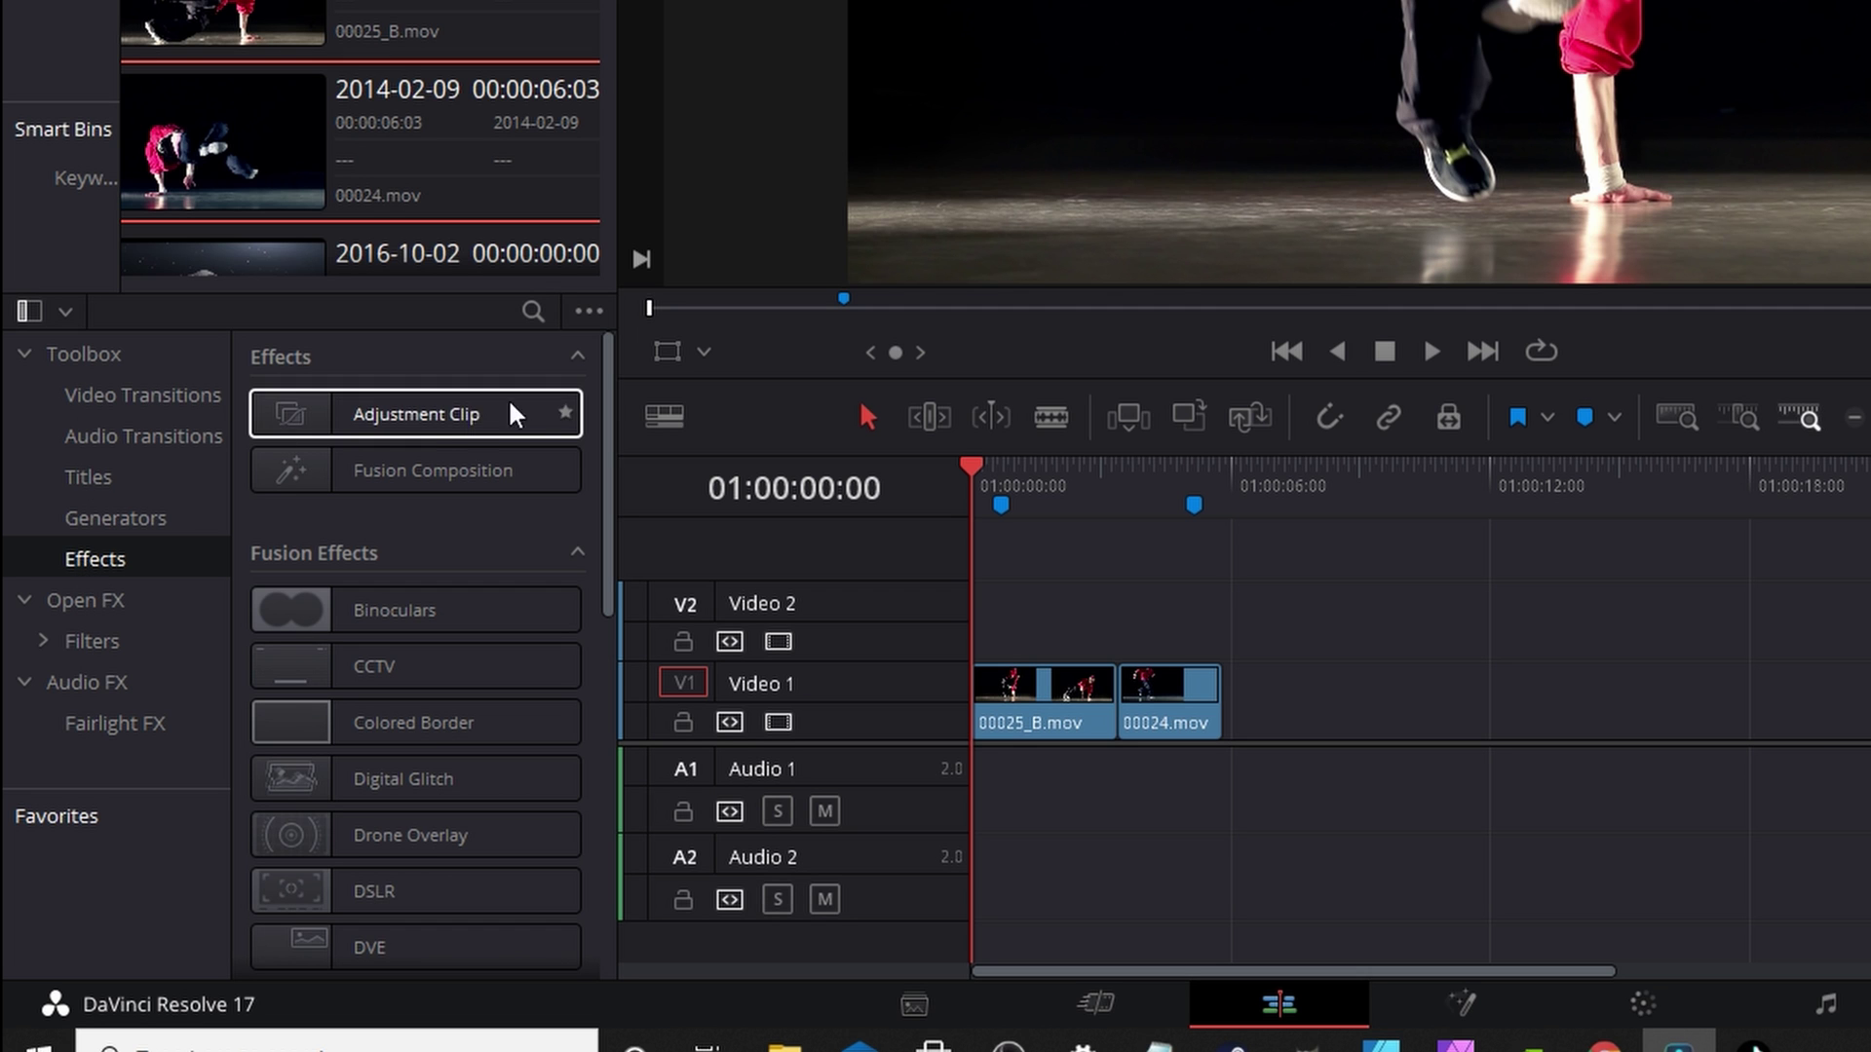
drag(438, 428, 1010, 644)
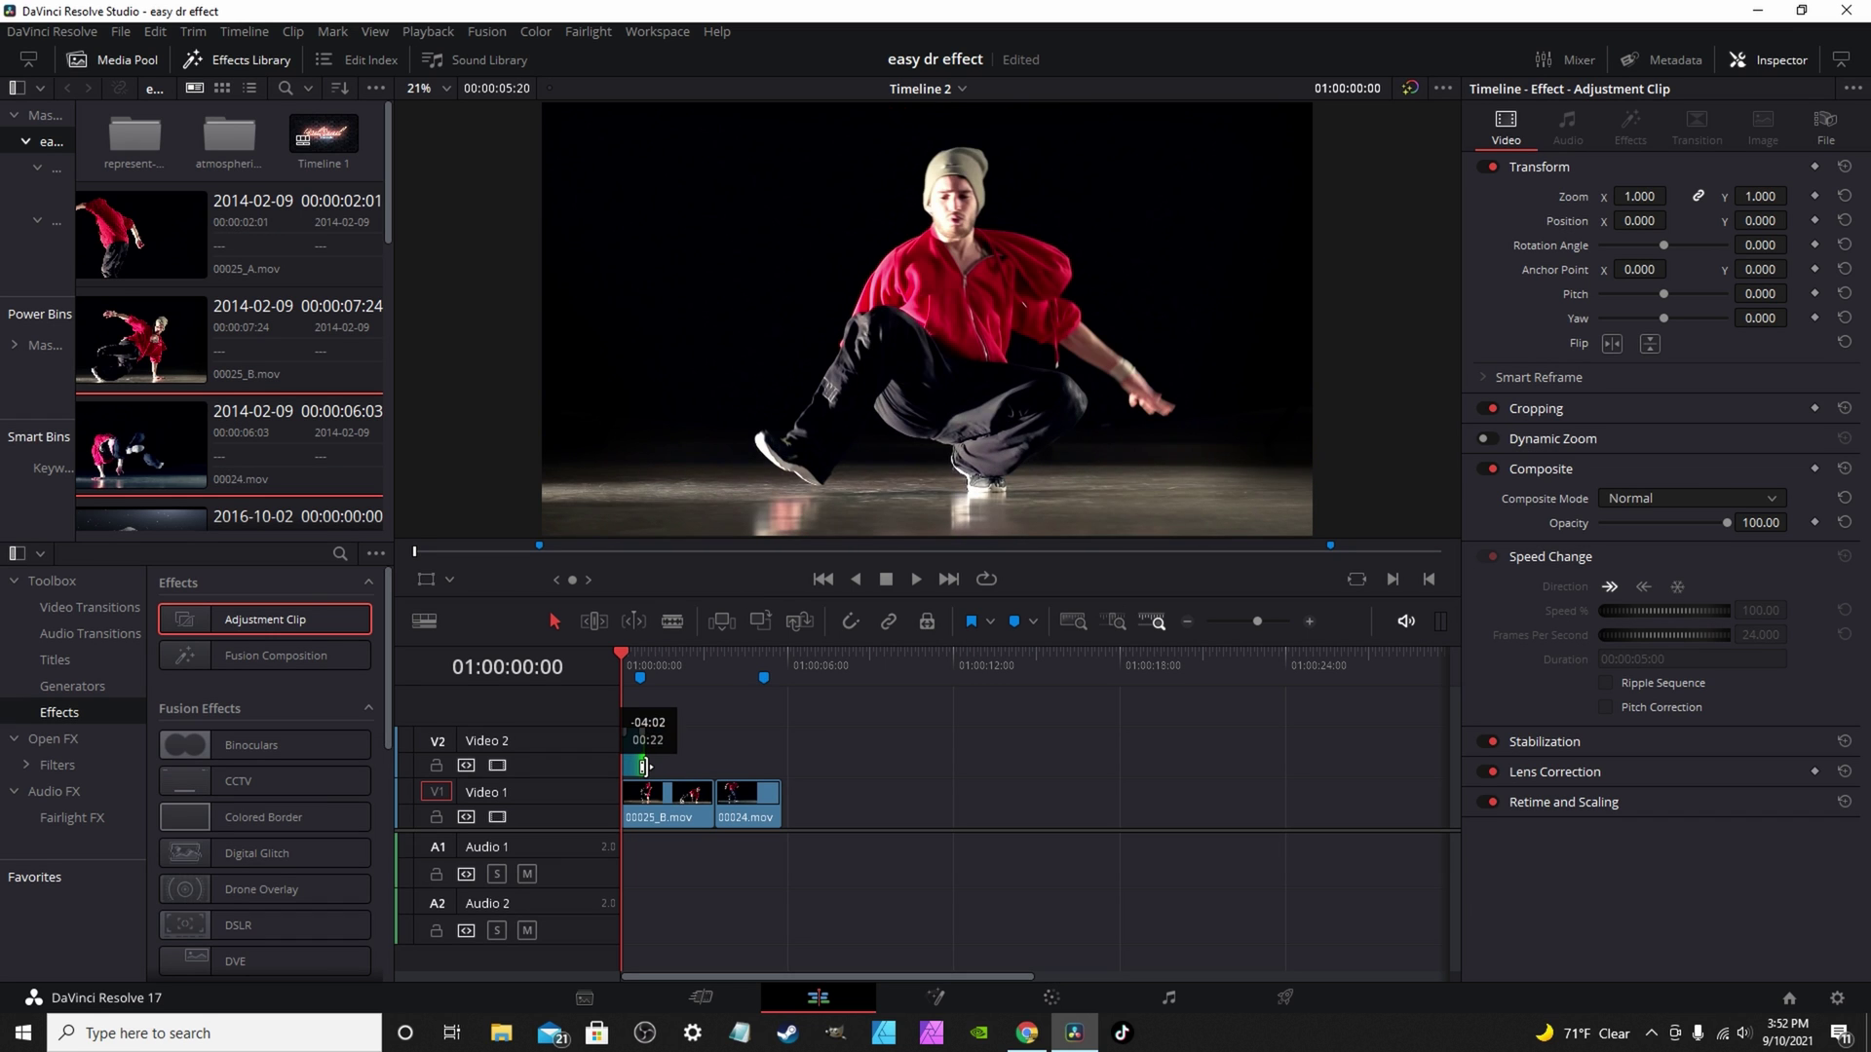
drag(643, 767, 649, 768)
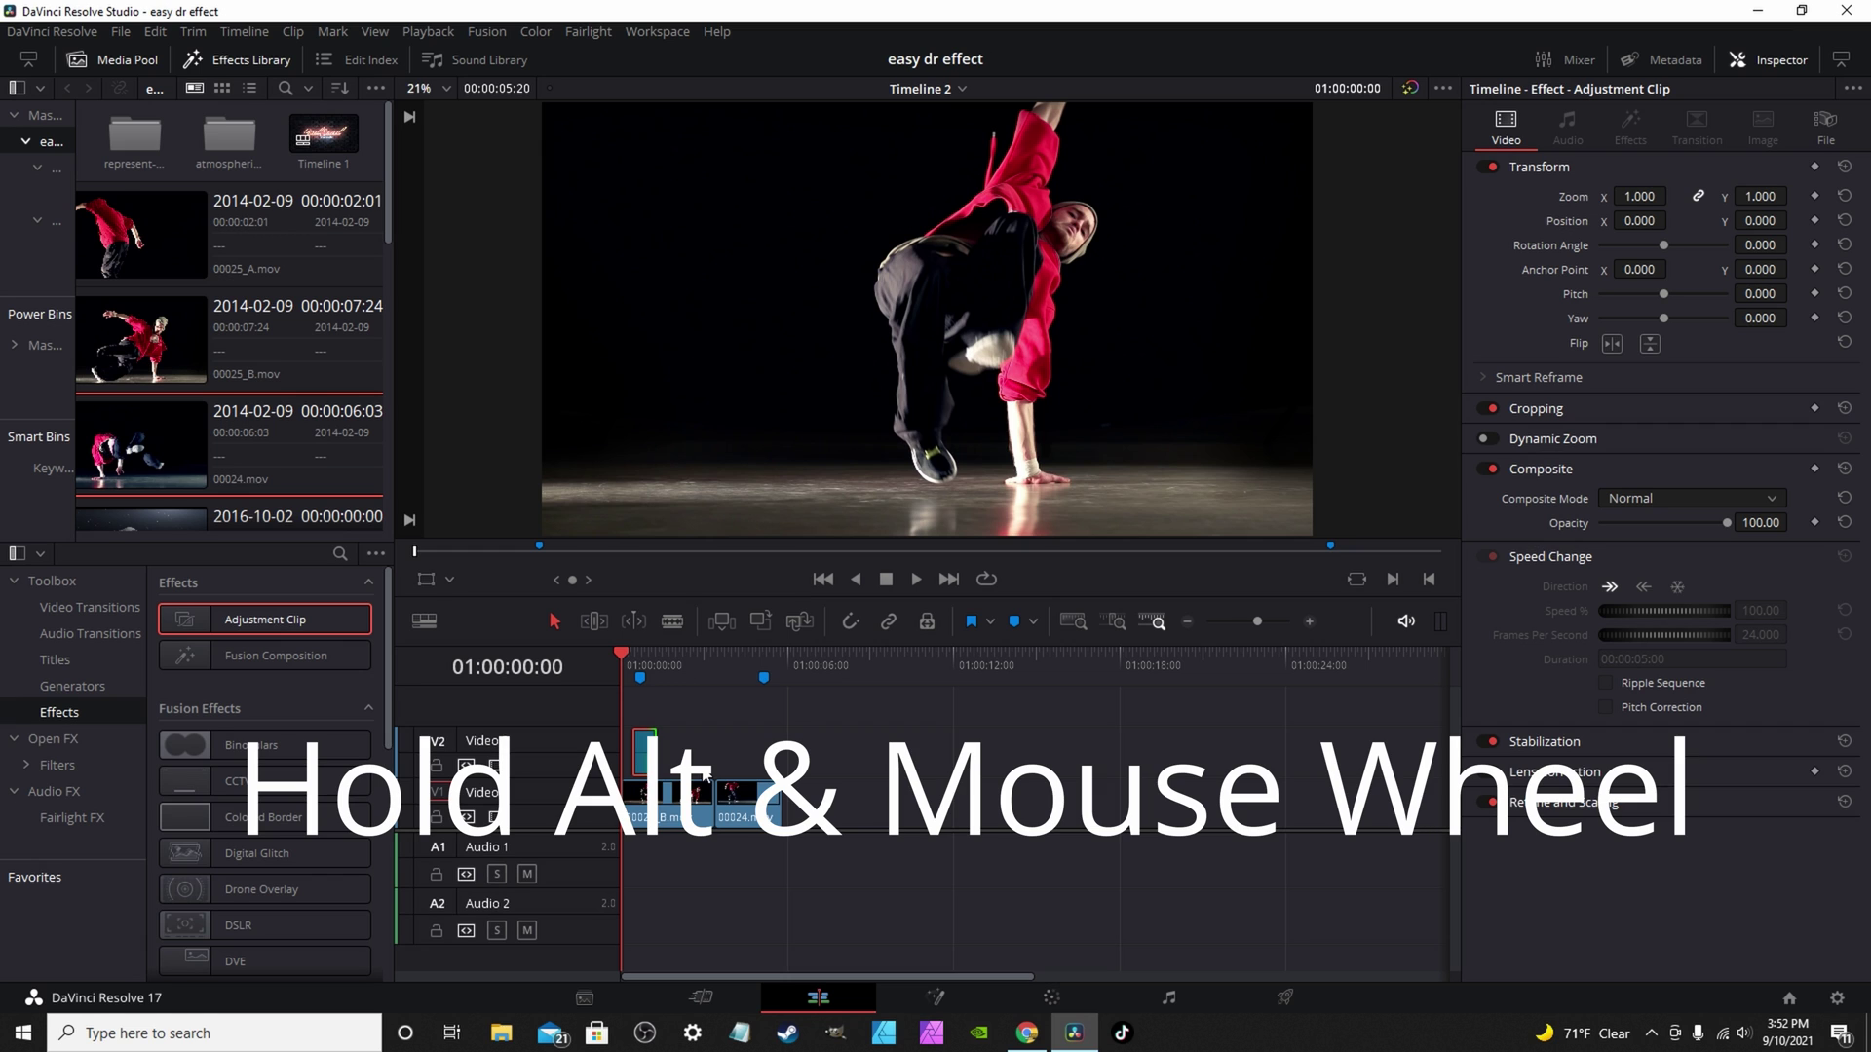
scroll(705, 772, up, 5)
scroll(705, 772, up, 1)
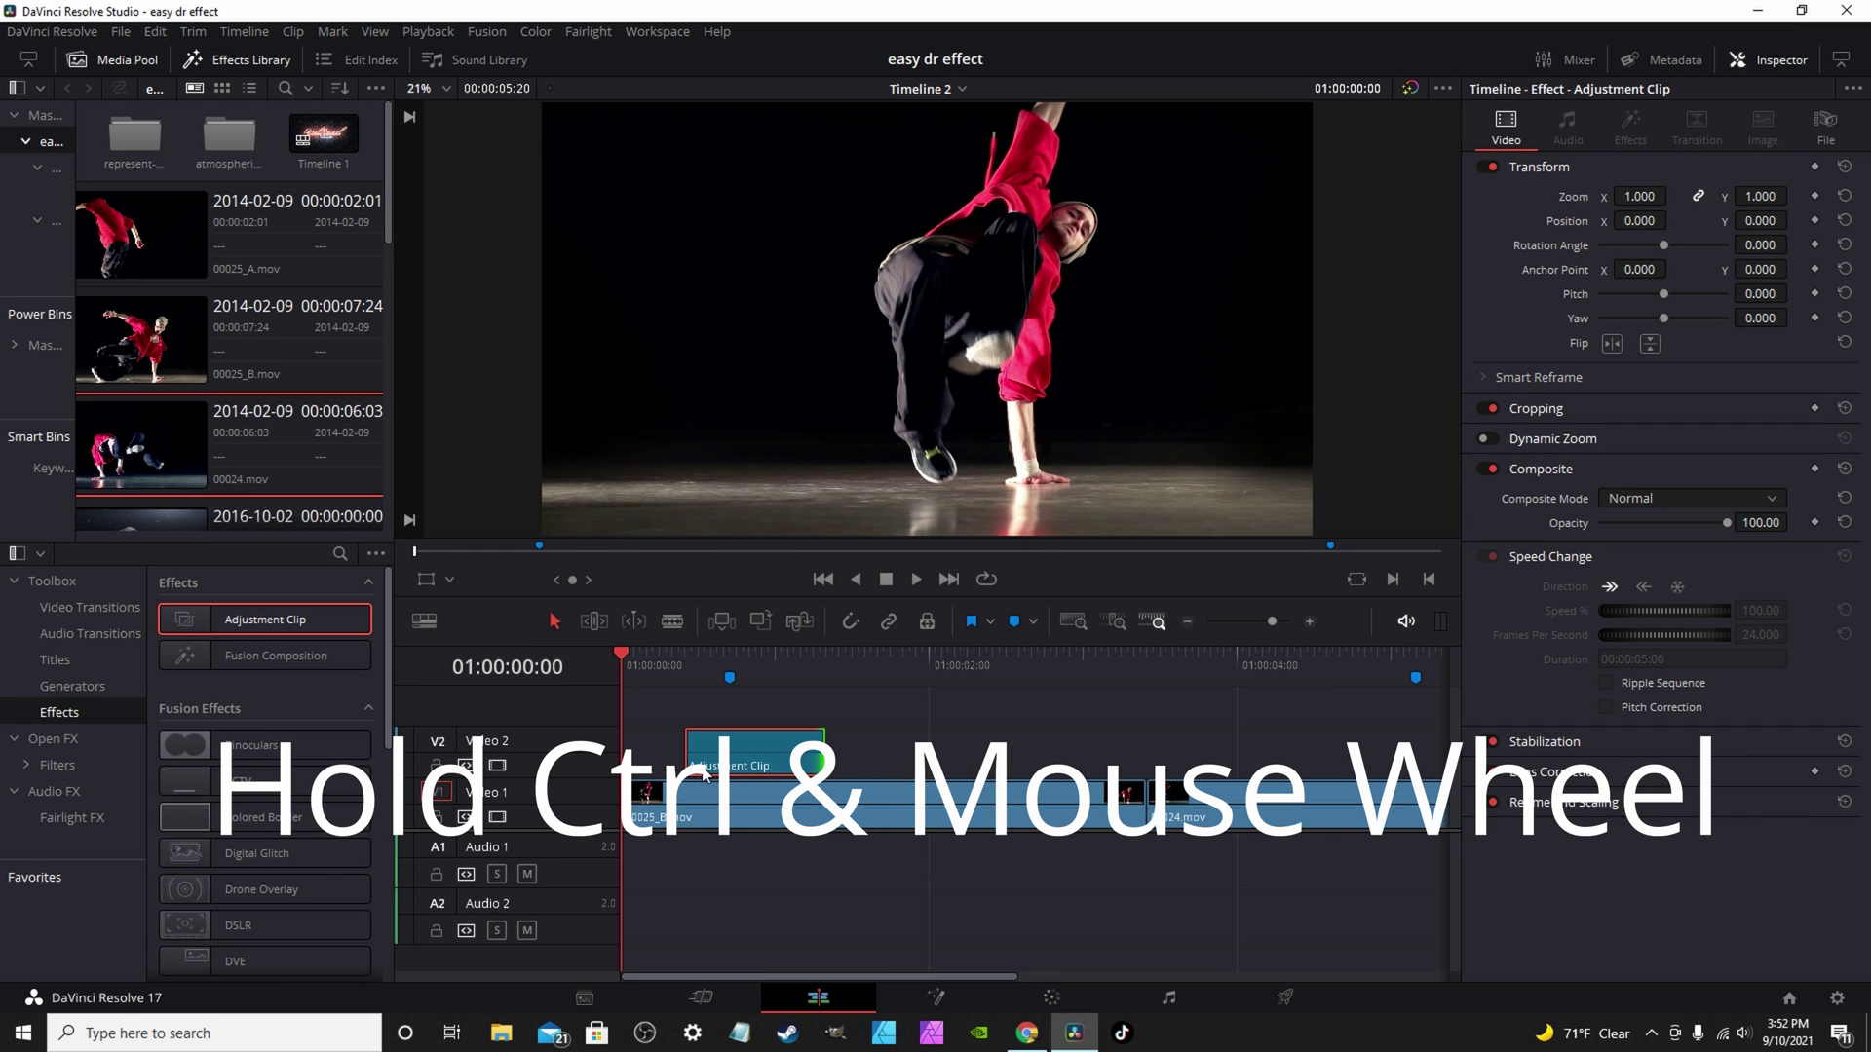
scroll(705, 775, right, 5)
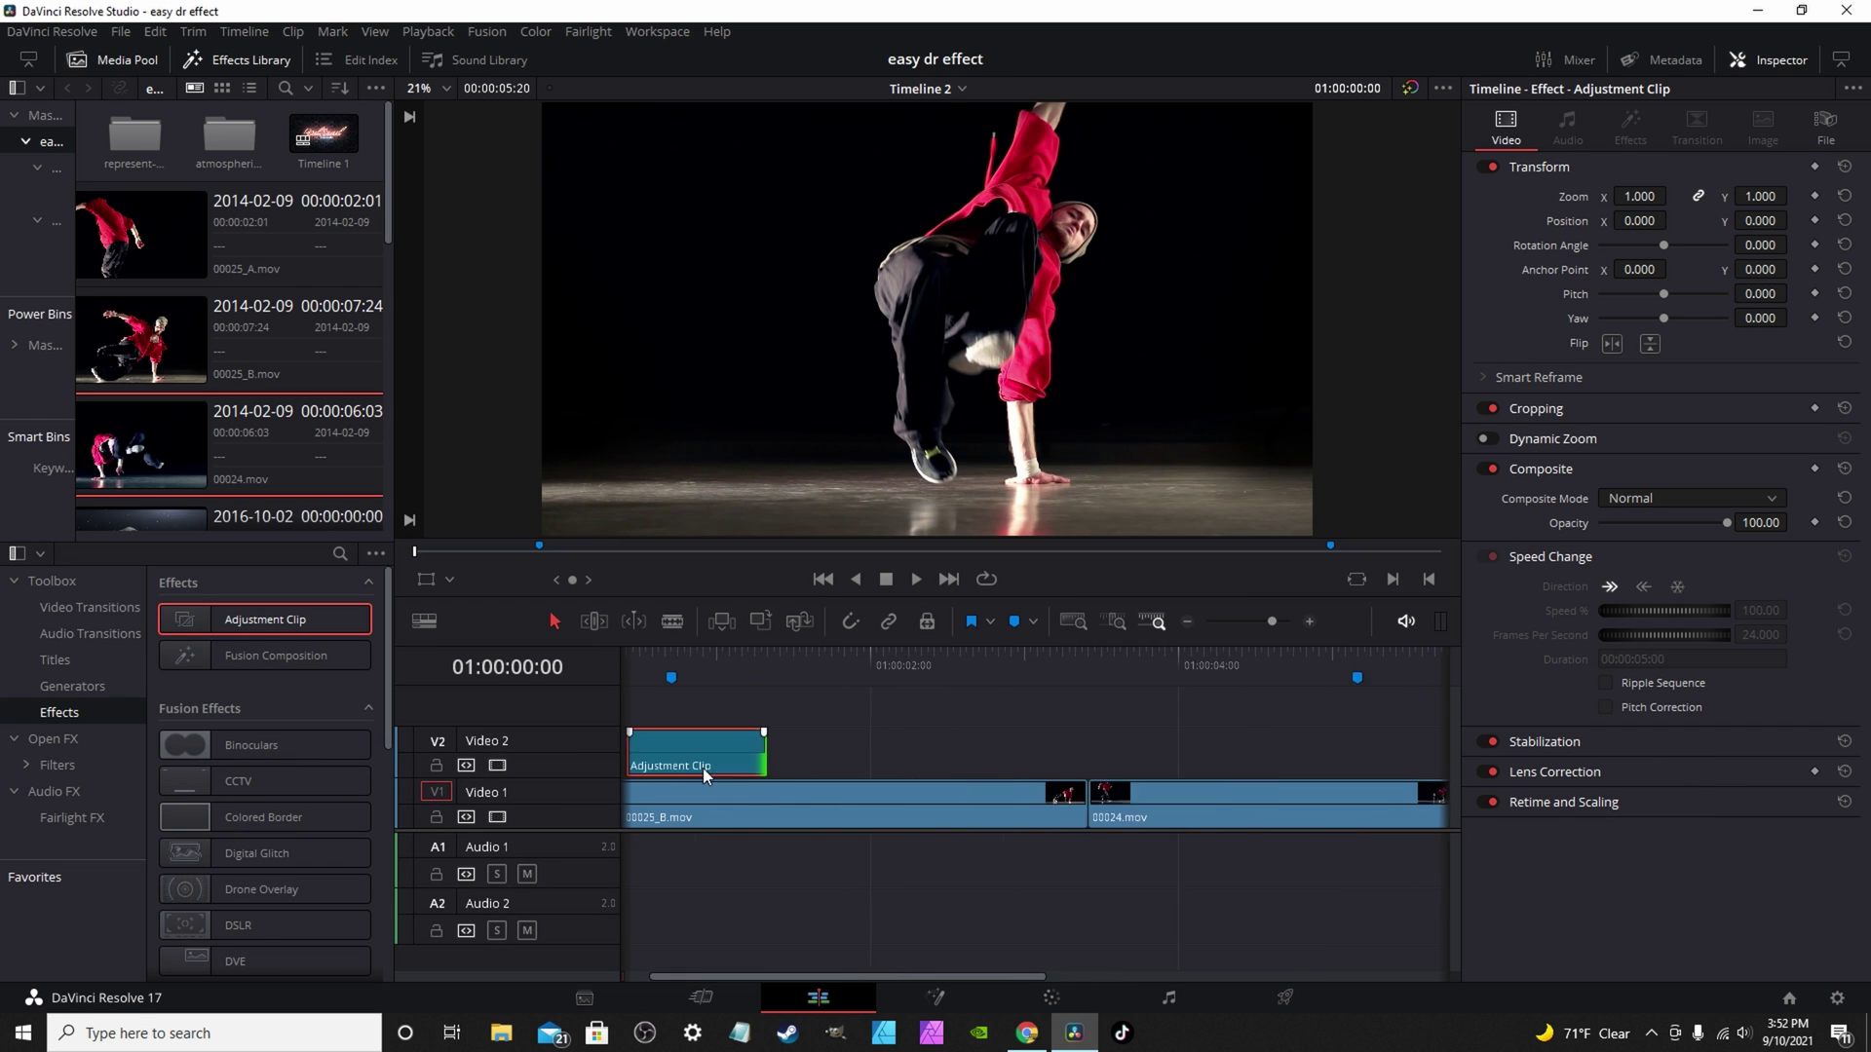
scroll(706, 780, left, 5)
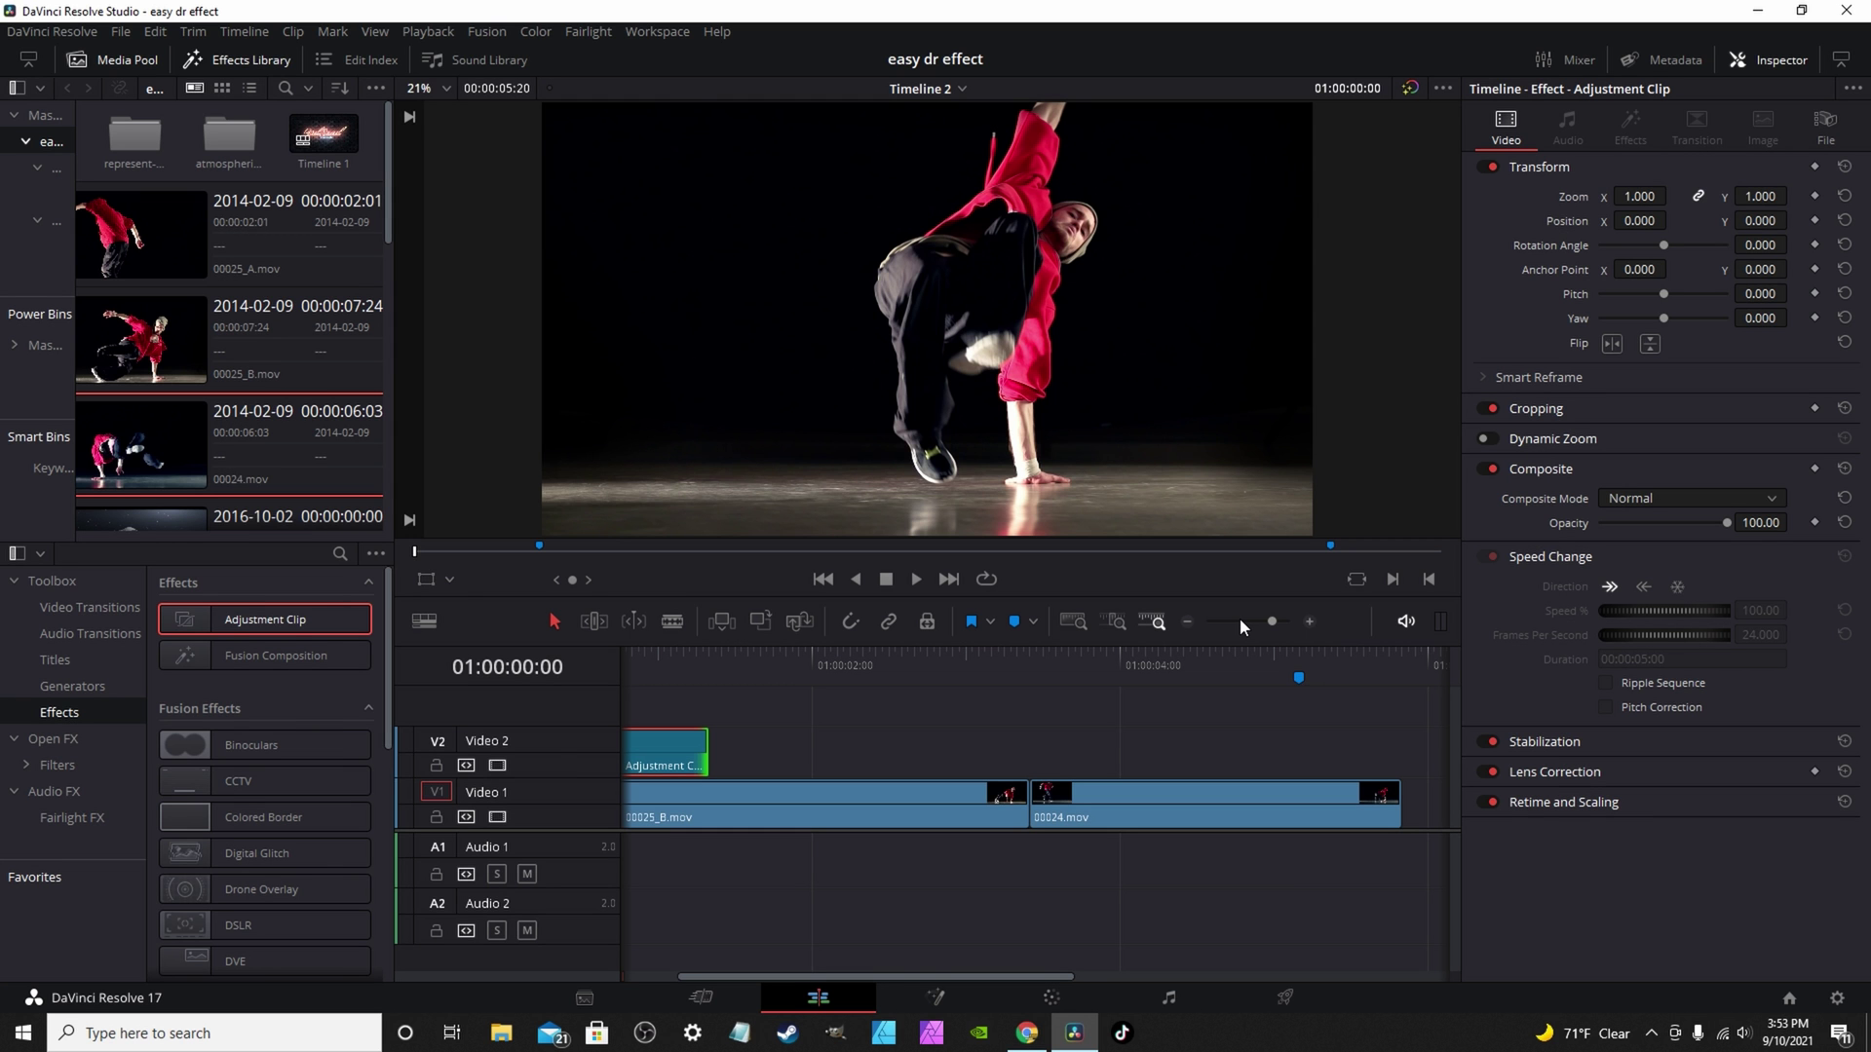
scroll(877, 682, down, 2)
click(640, 663)
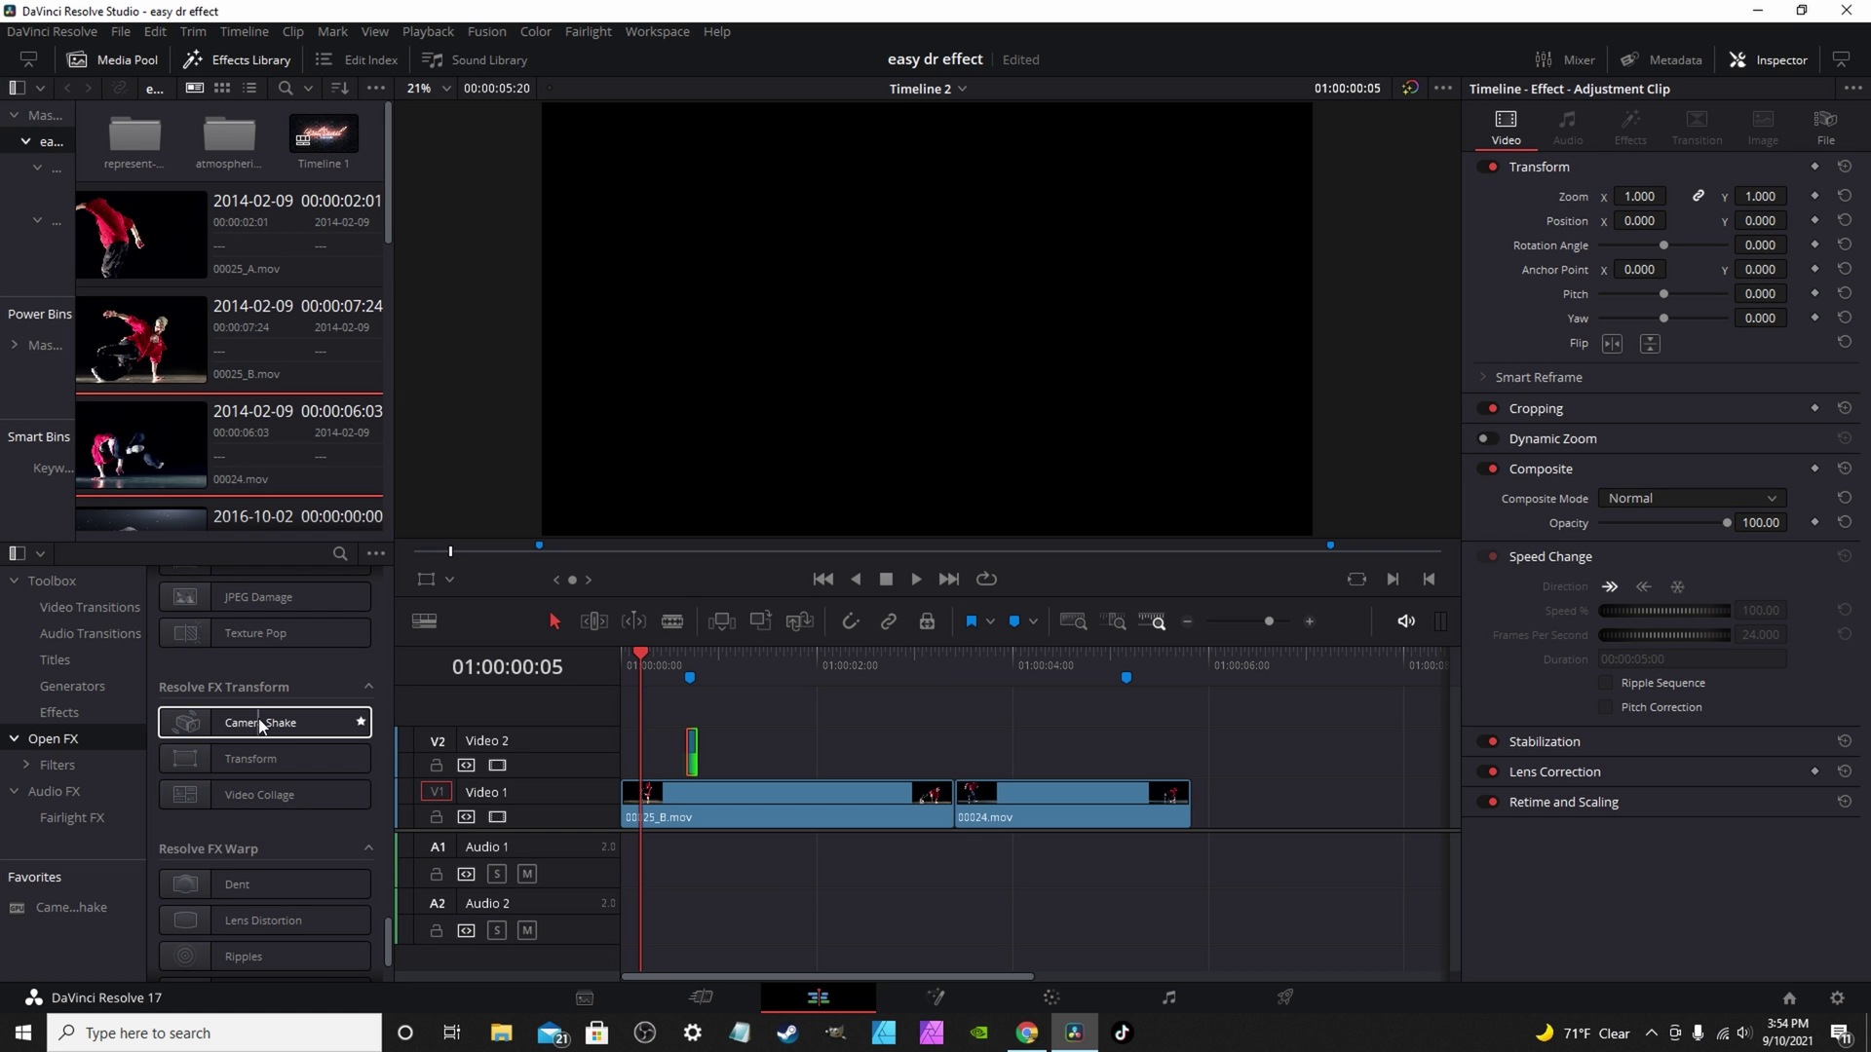
- Apply Camera Shake to the adjustment clip with Motion Scale 1.814, Speed Scale 1.566 and Motion Blur 0.604
drag(261, 725, 803, 753)
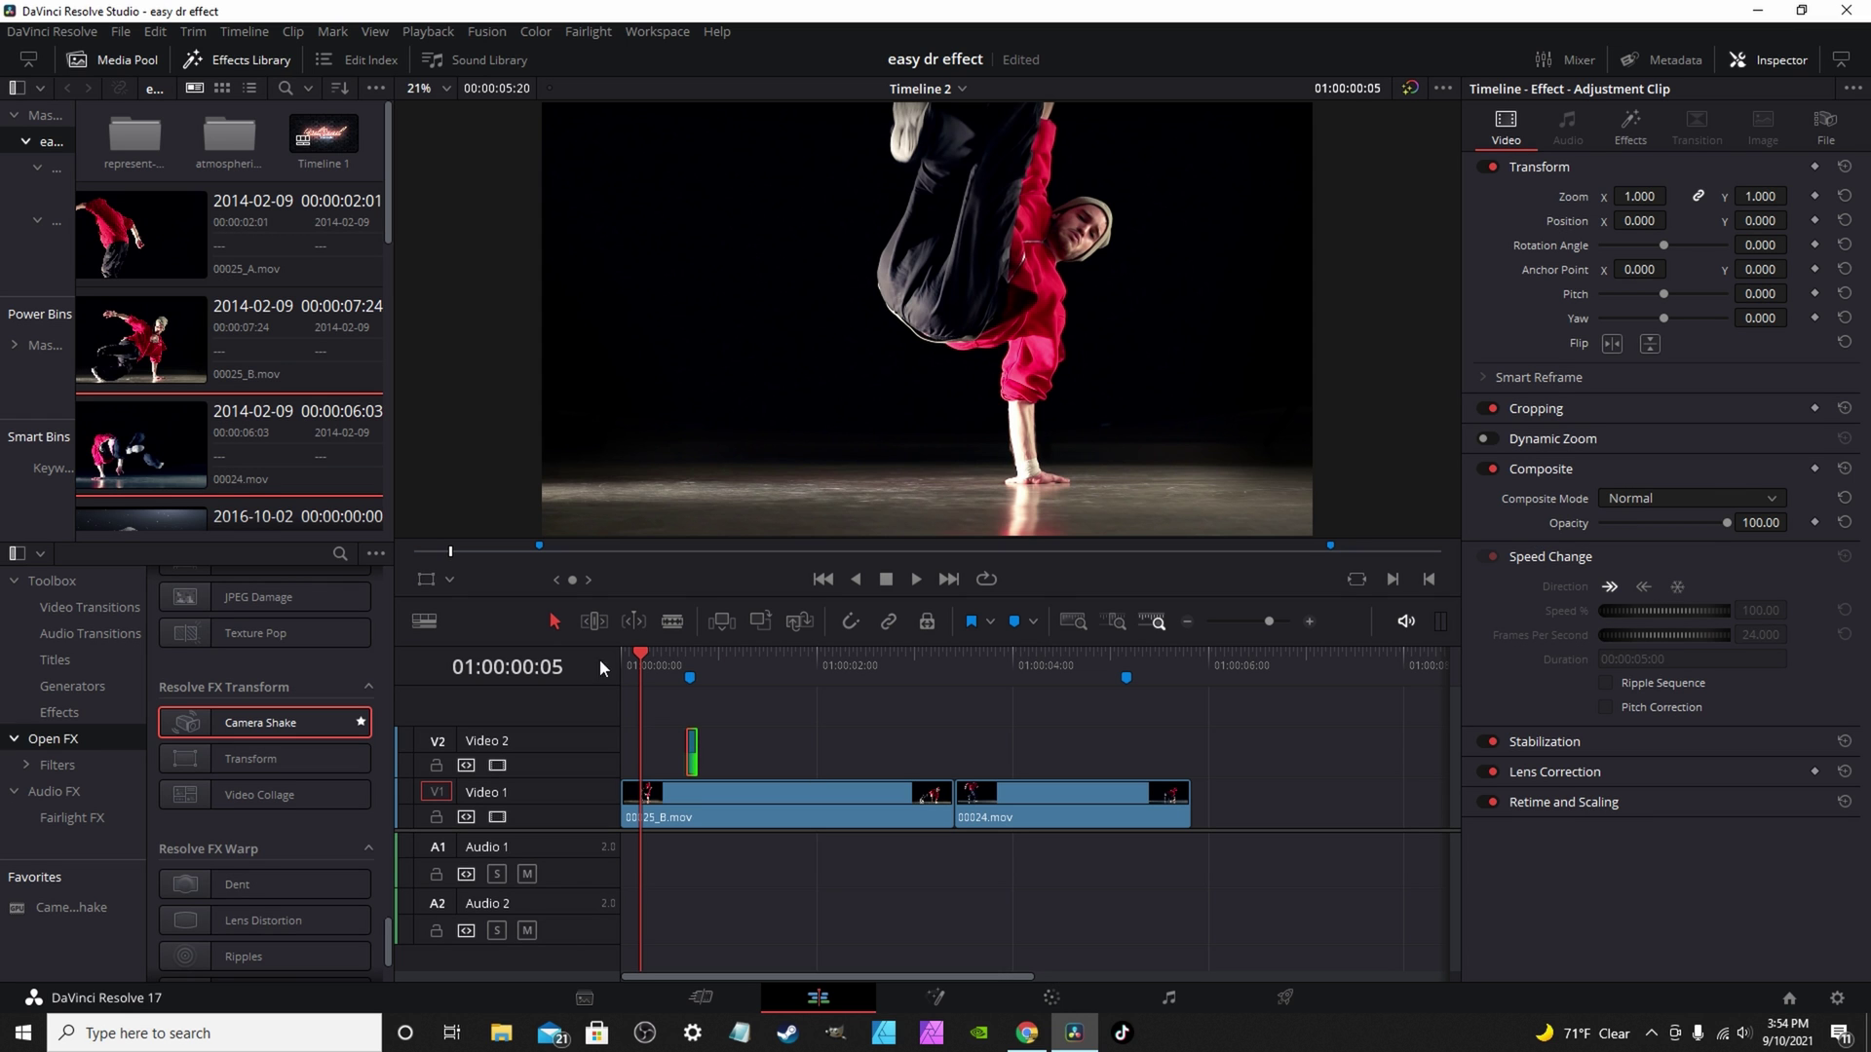
drag(641, 657, 691, 659)
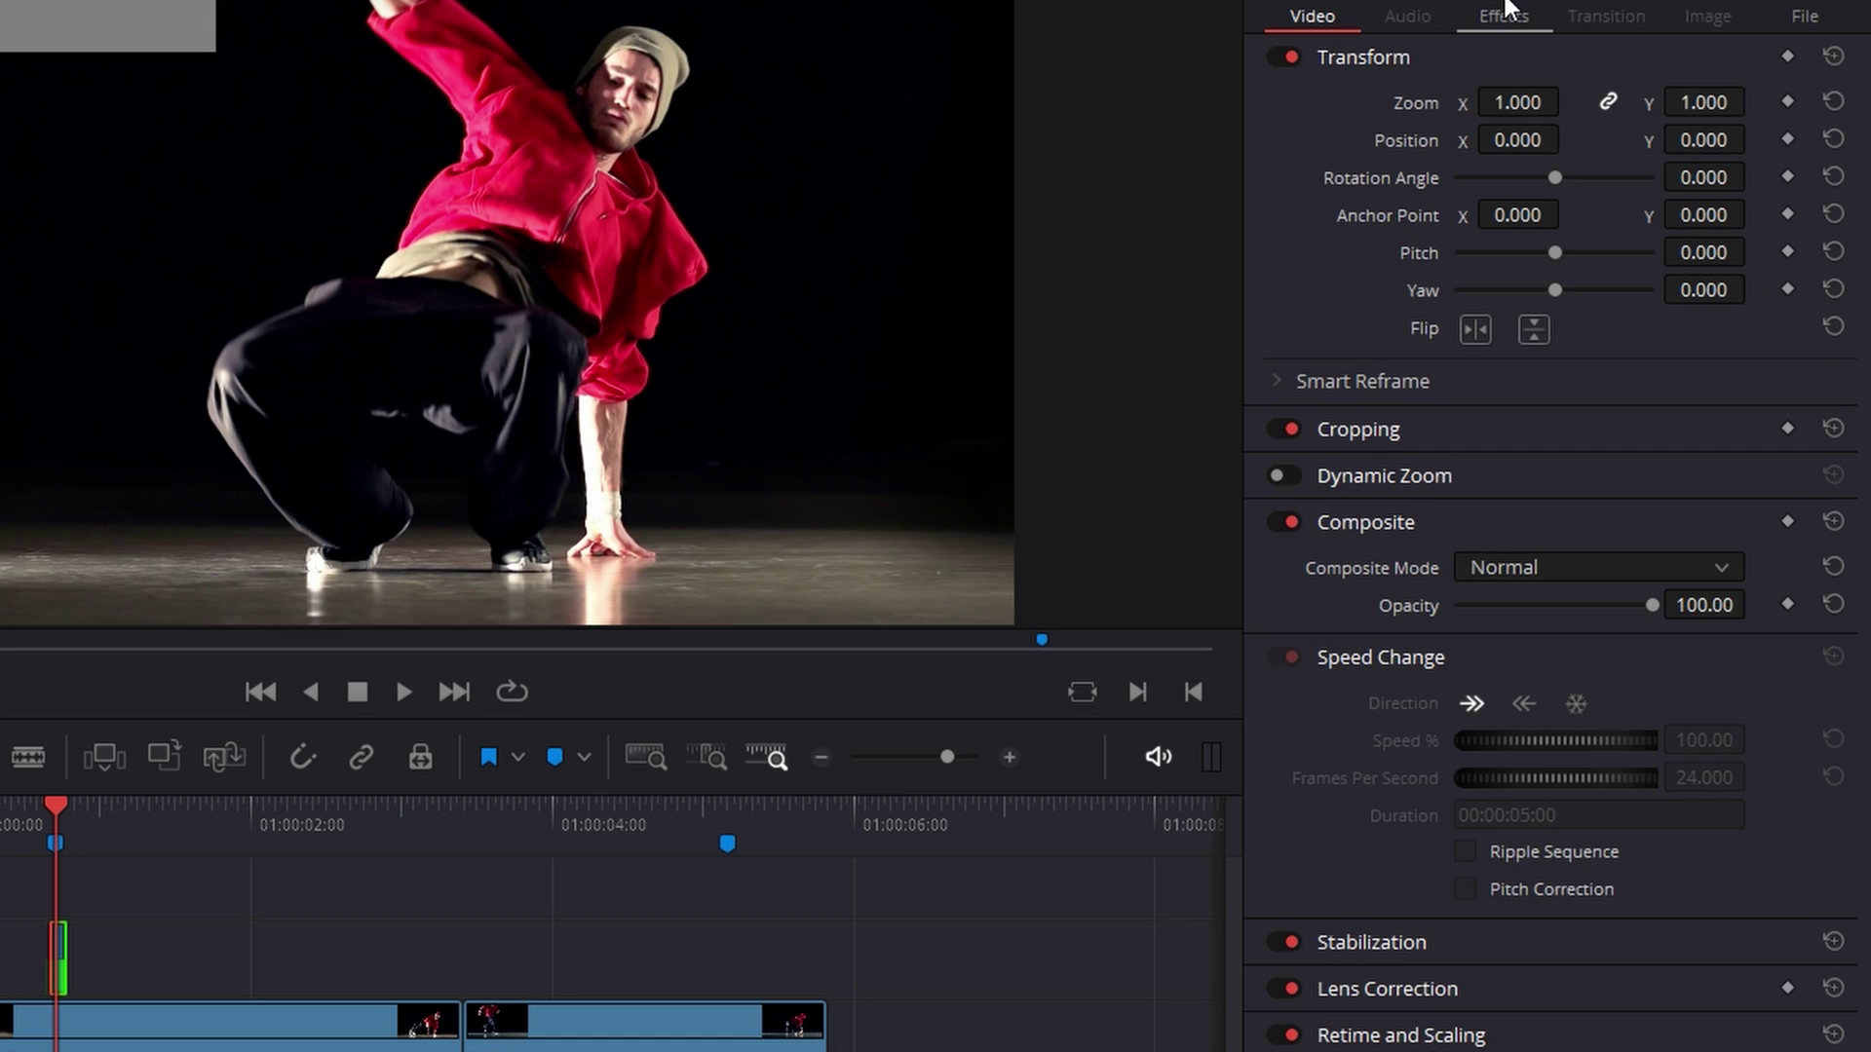
click(1505, 14)
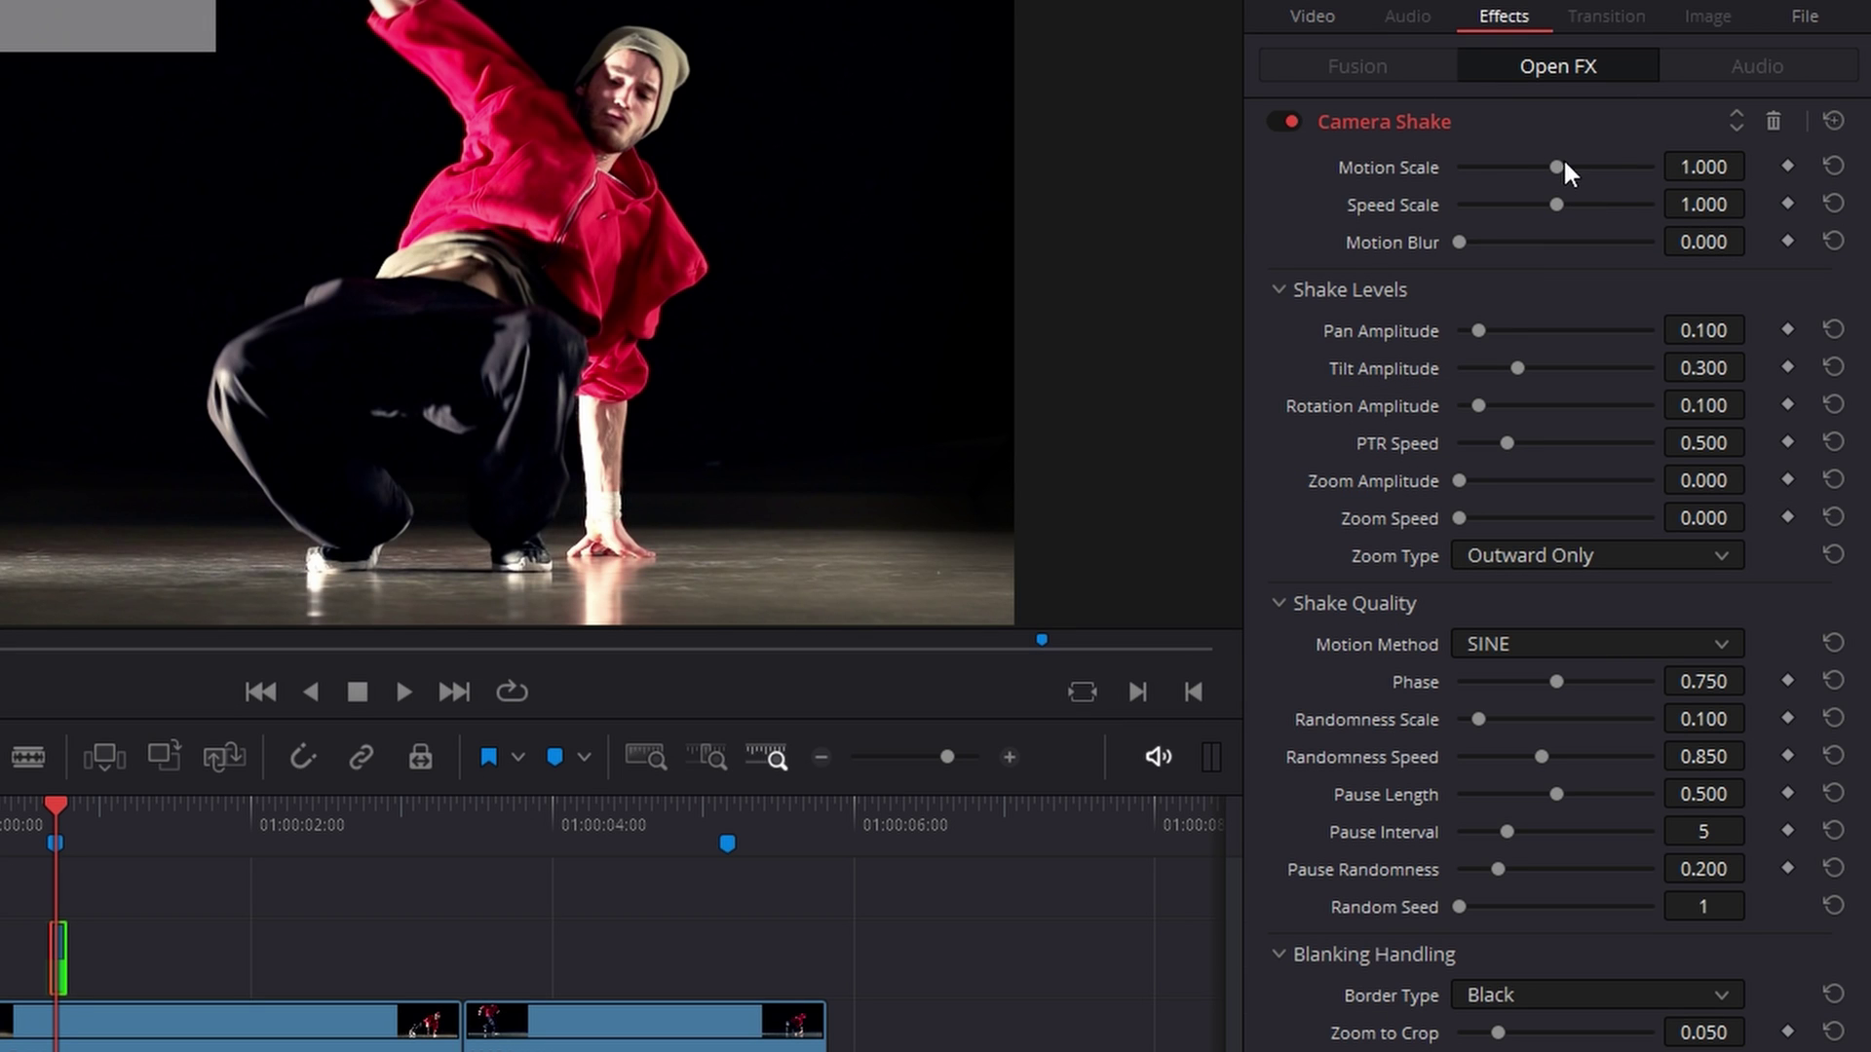
drag(1564, 164, 1610, 204)
drag(1464, 241, 1576, 242)
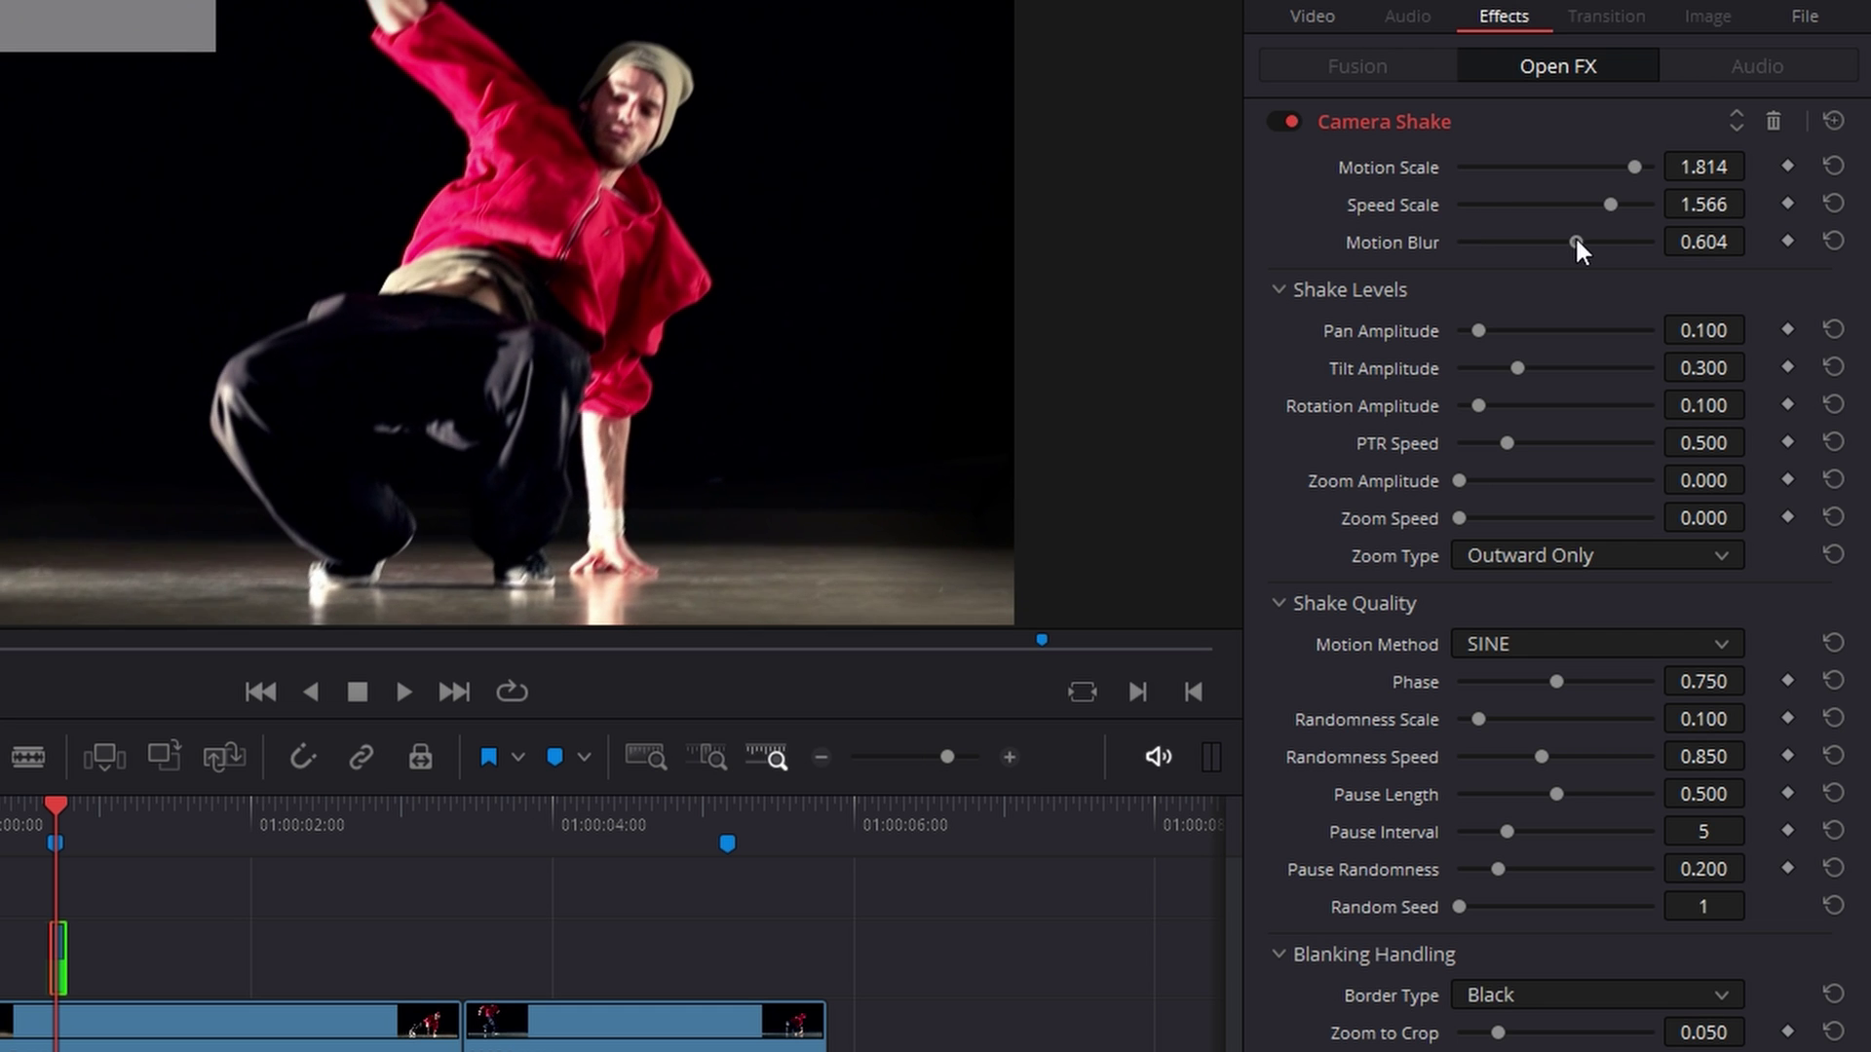
- Play back the shake section twice to check the camera shake
key(space)
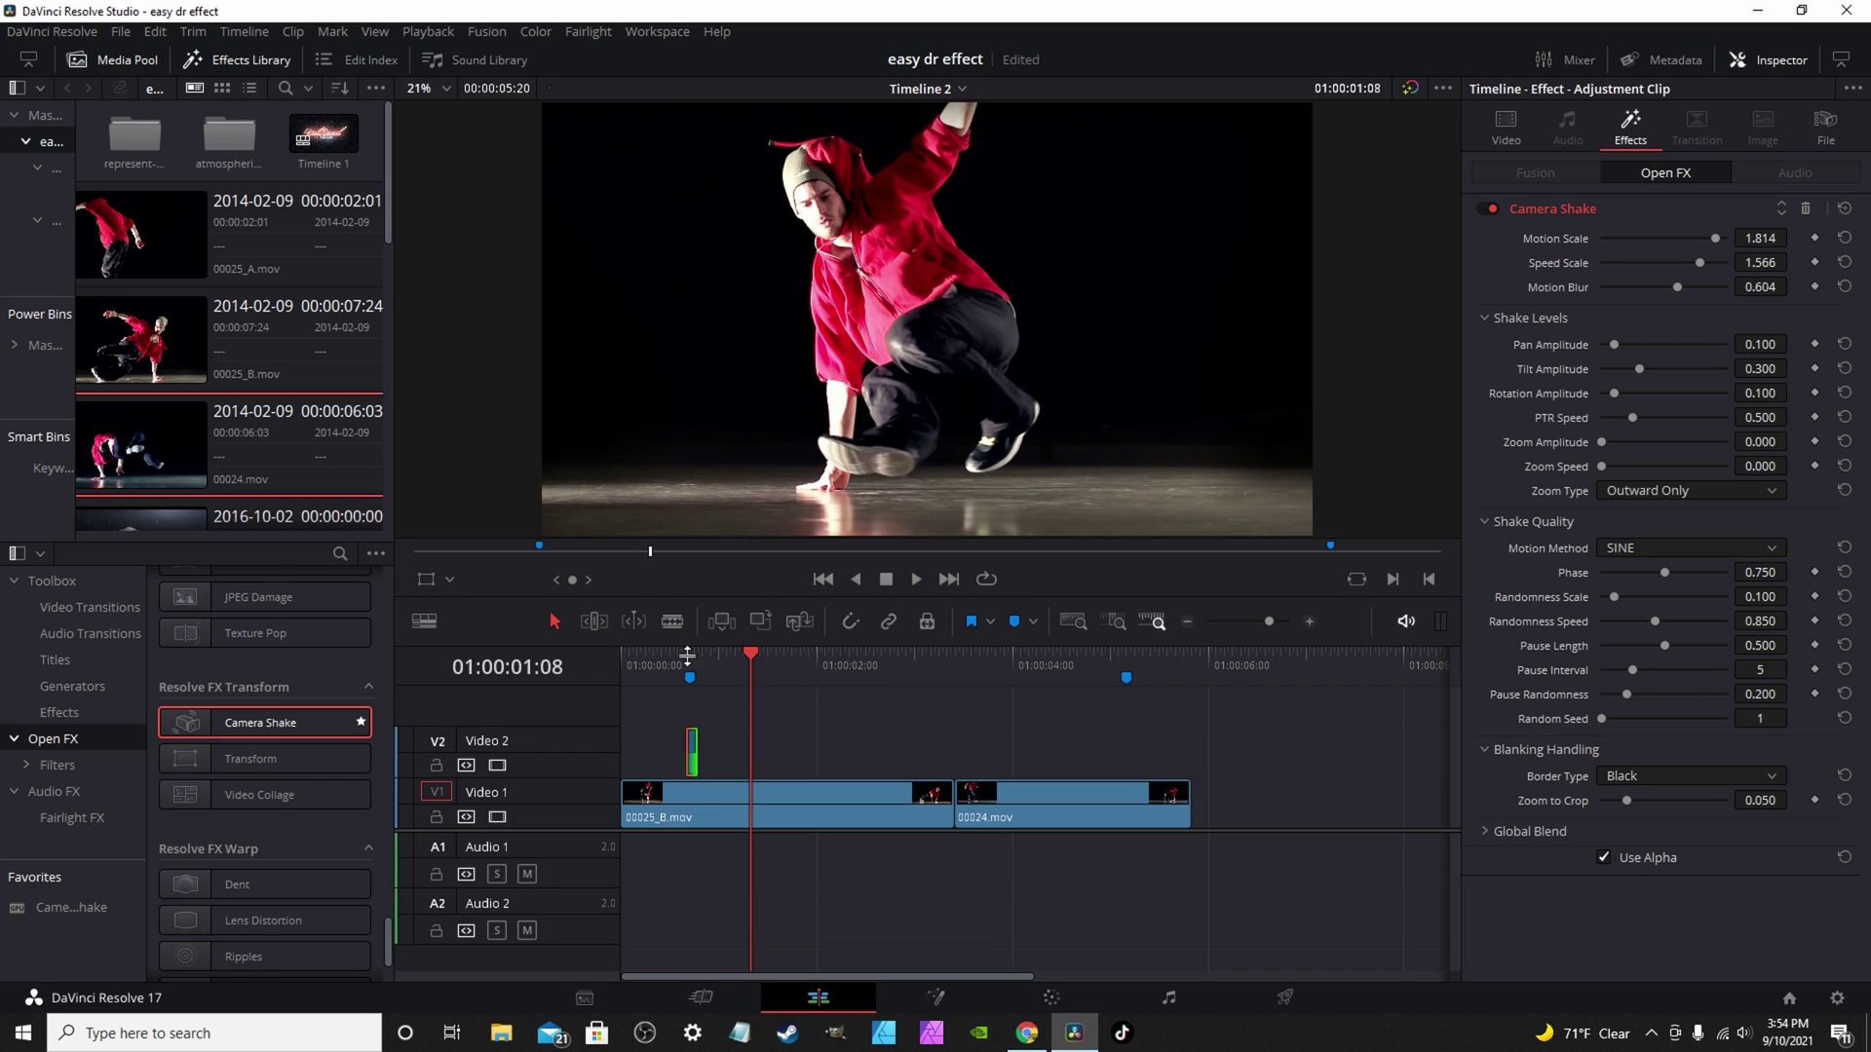
click(669, 652)
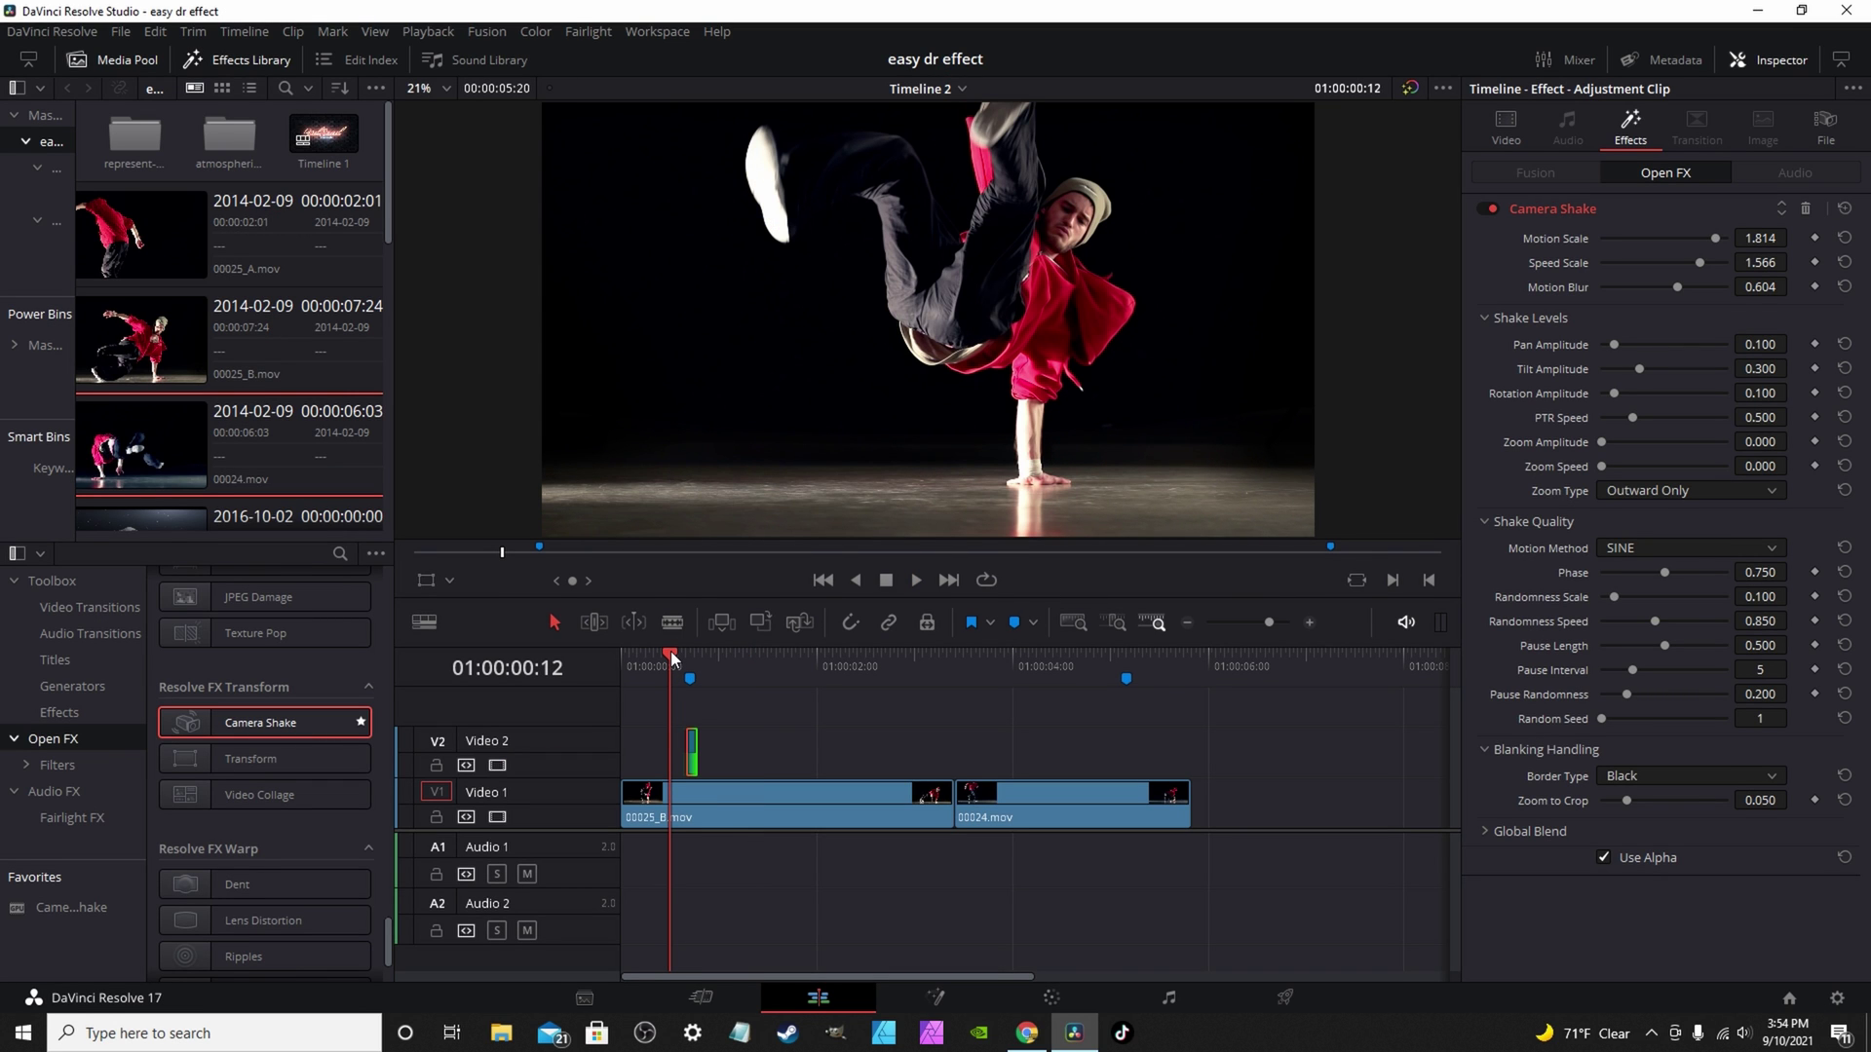
key(space)
- Replay the shaken section several times from just before the shake, then stop
click(675, 652)
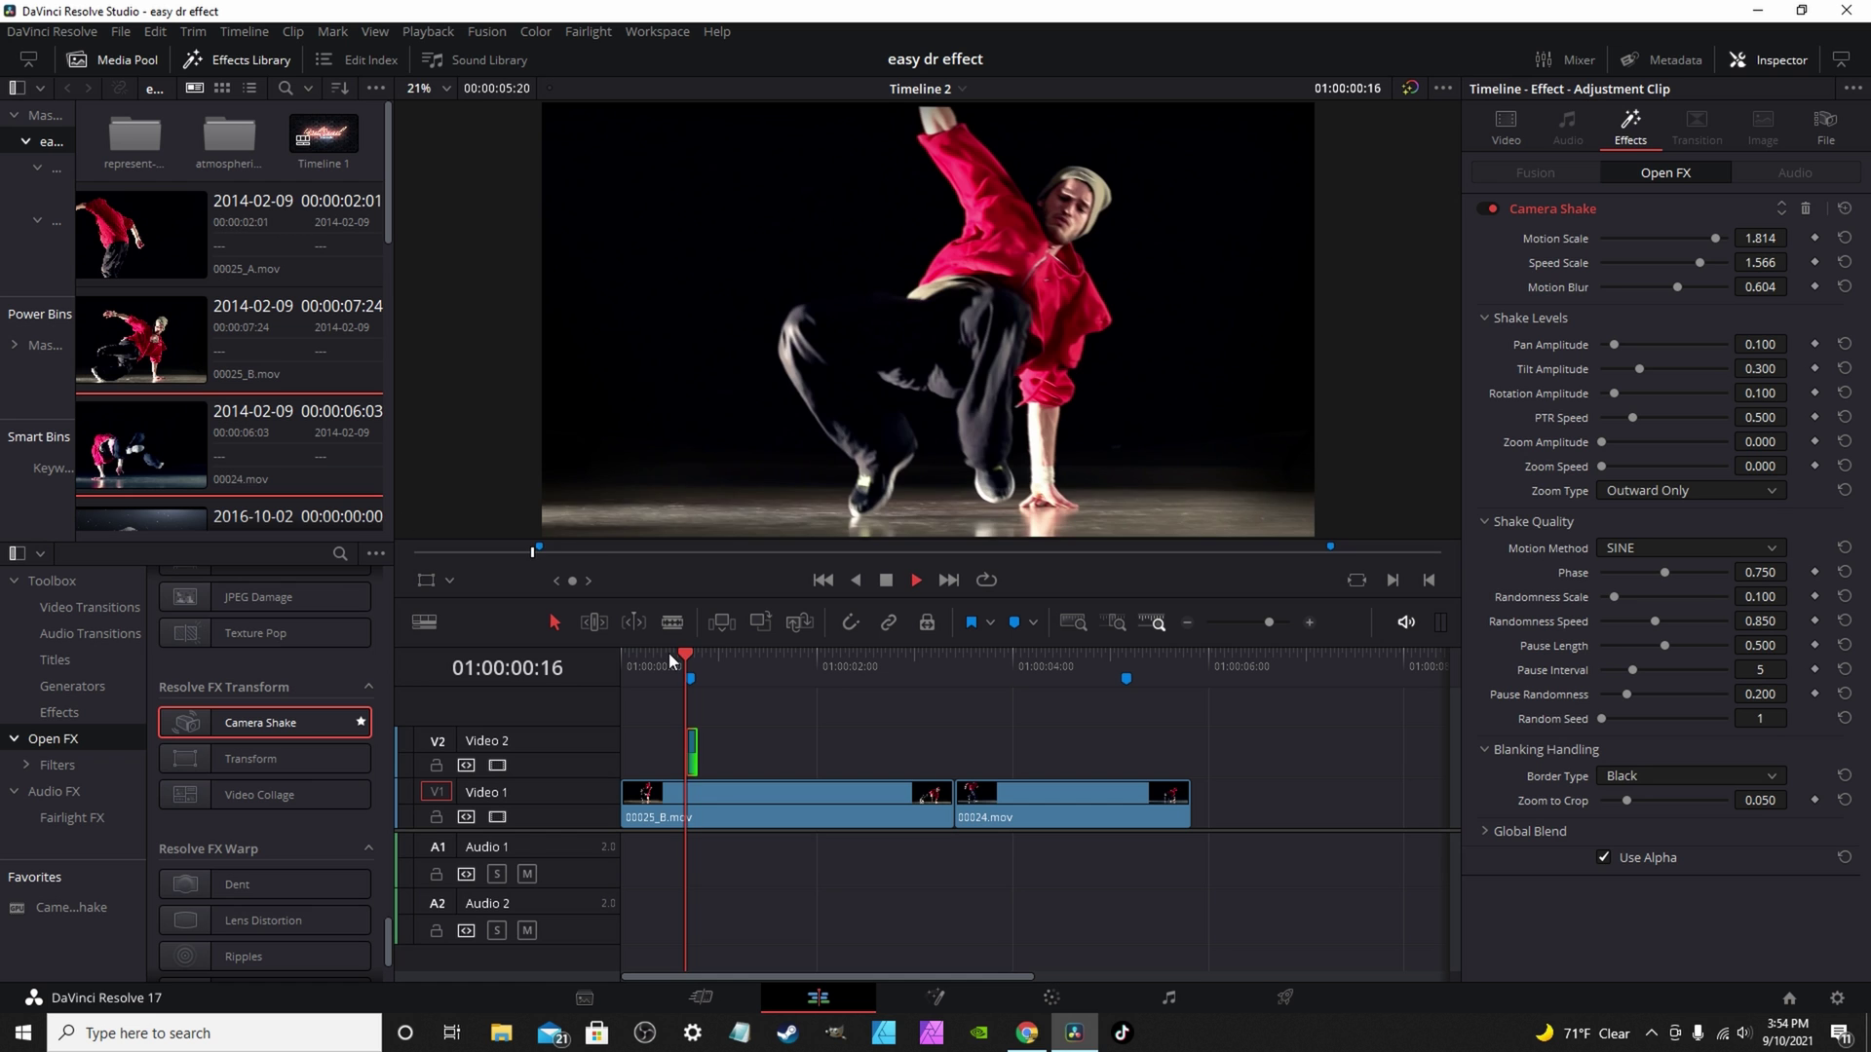
click(659, 652)
click(665, 653)
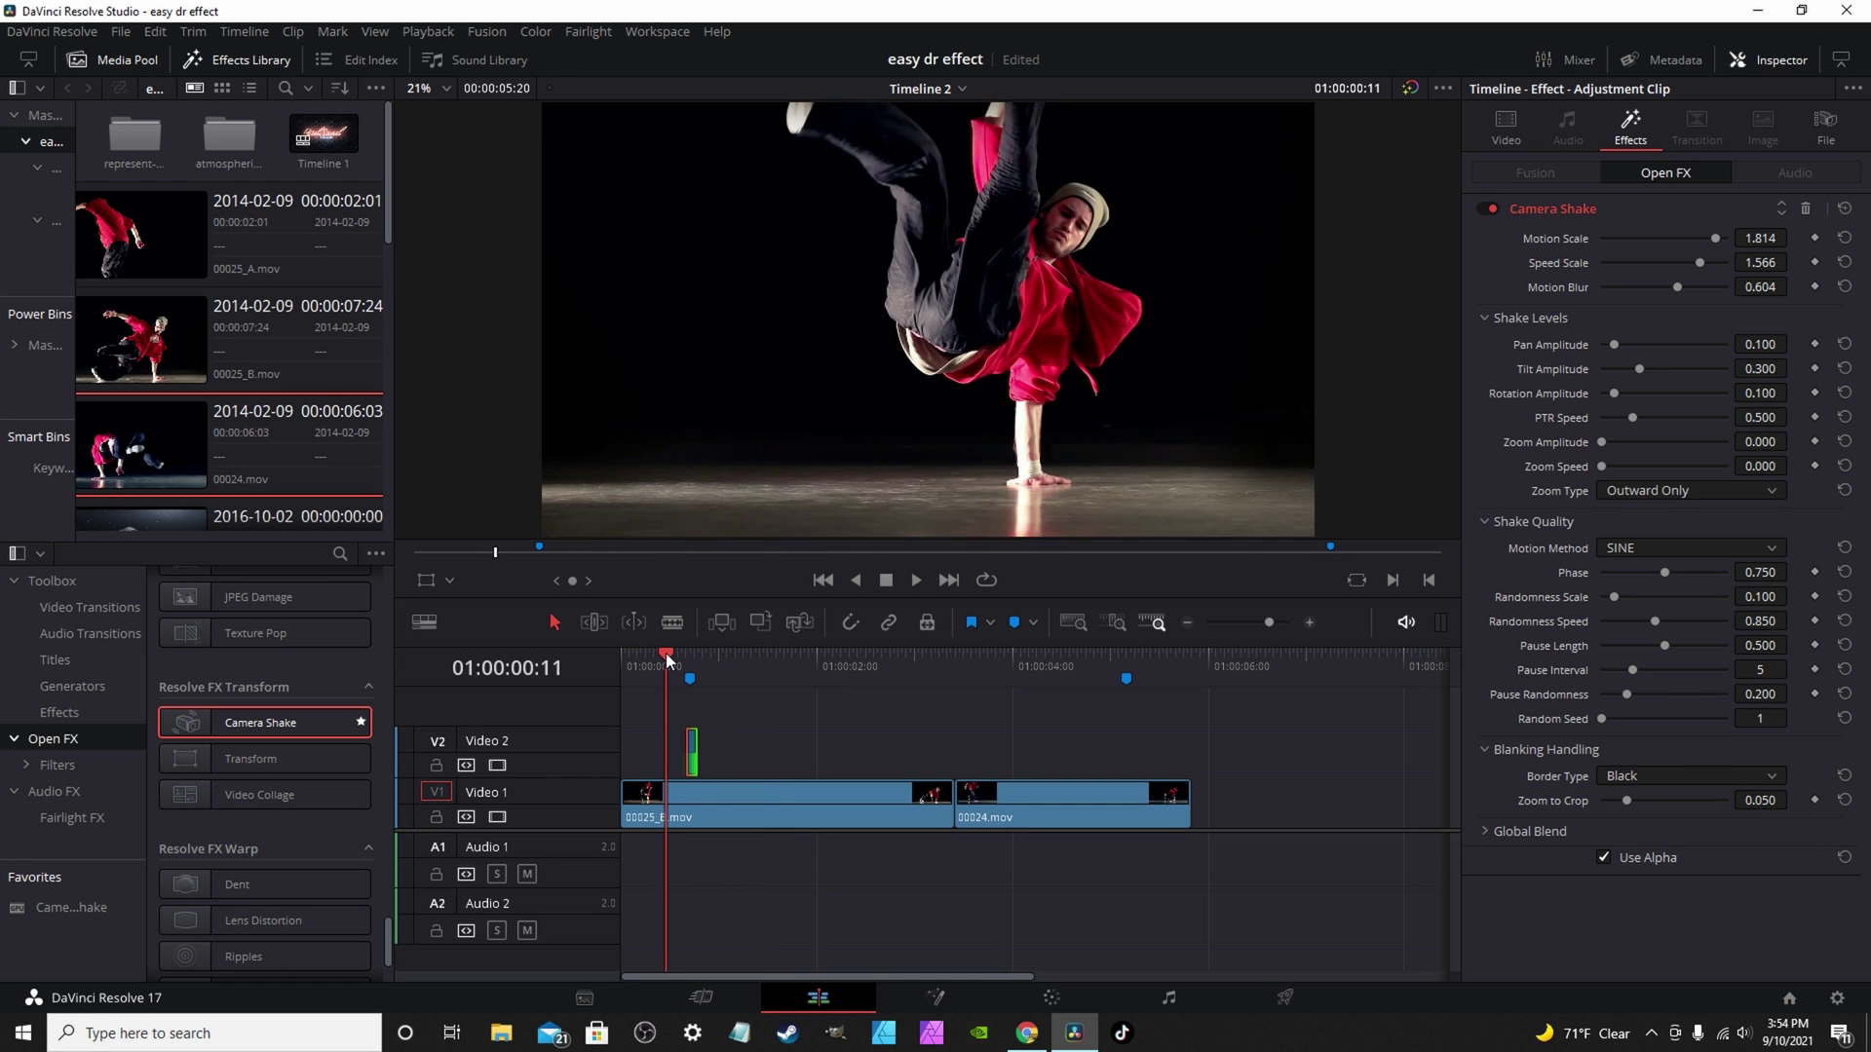
key(space)
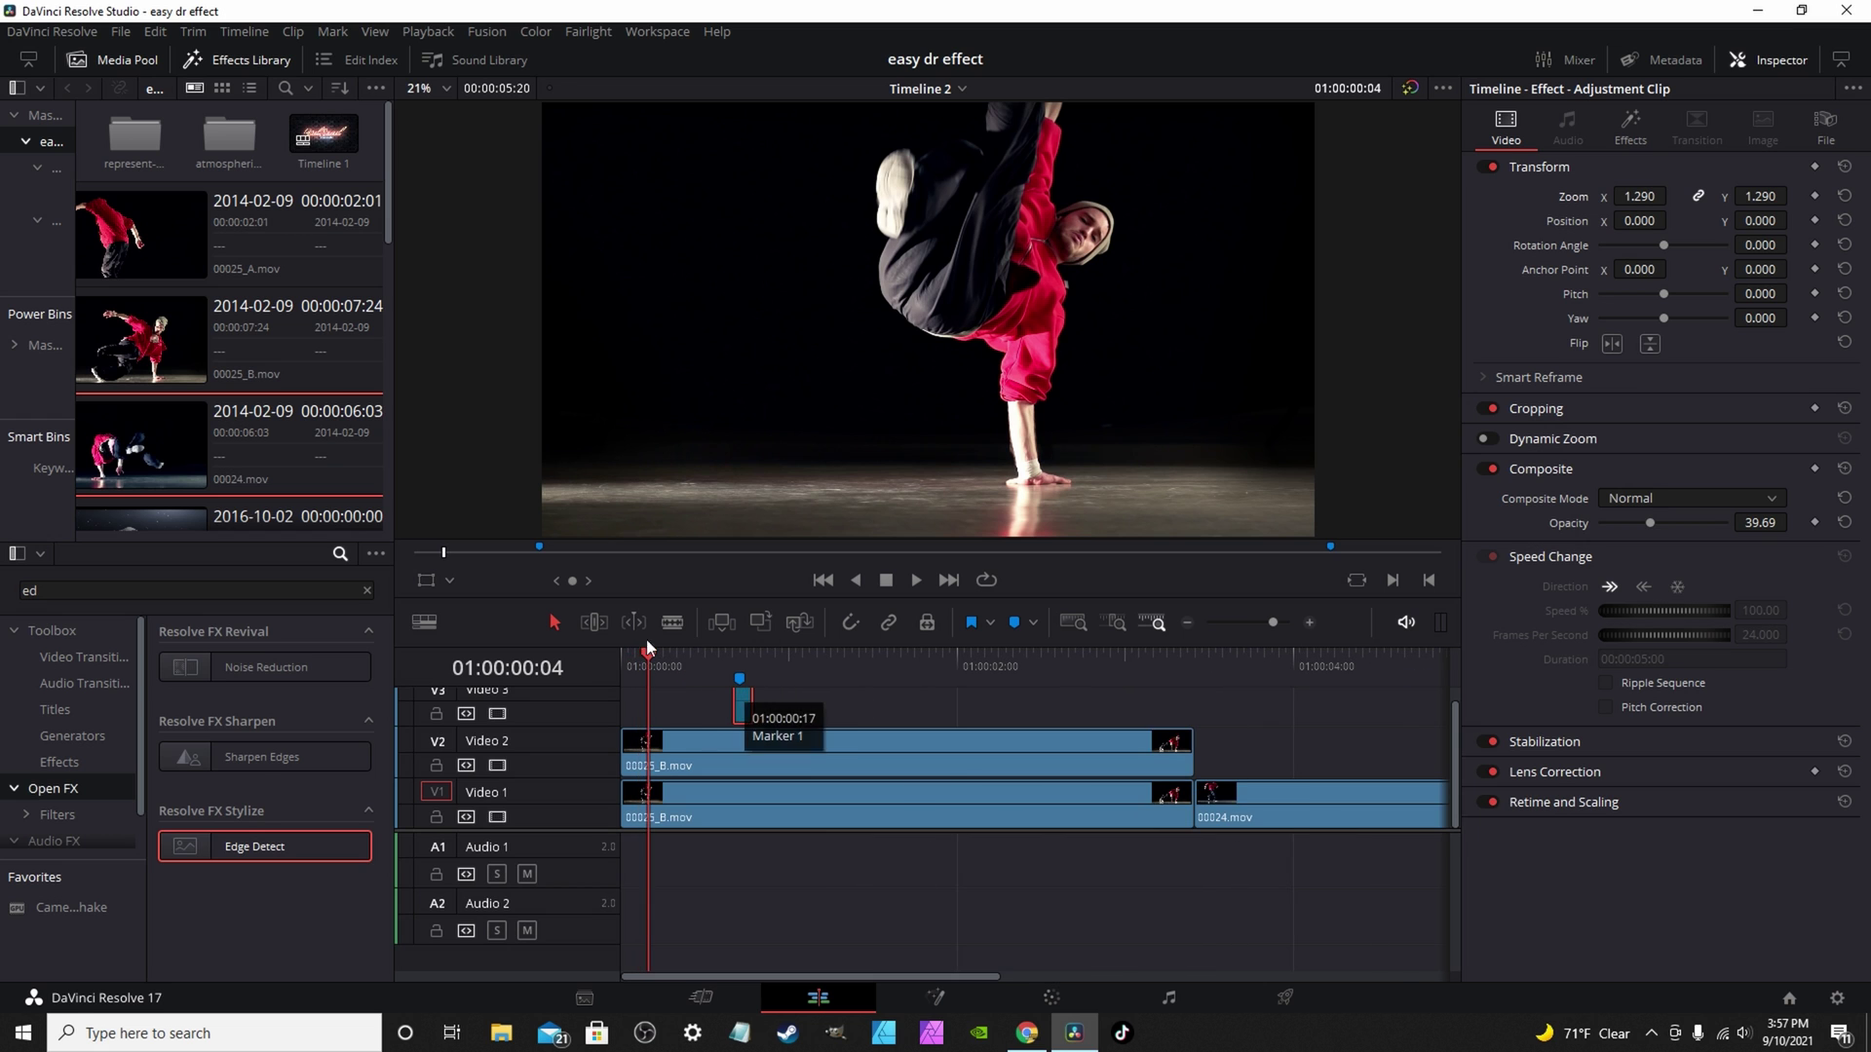
- Scrub to the first impact point and replay it with the shake applied
click(655, 652)
drag(655, 652, 713, 657)
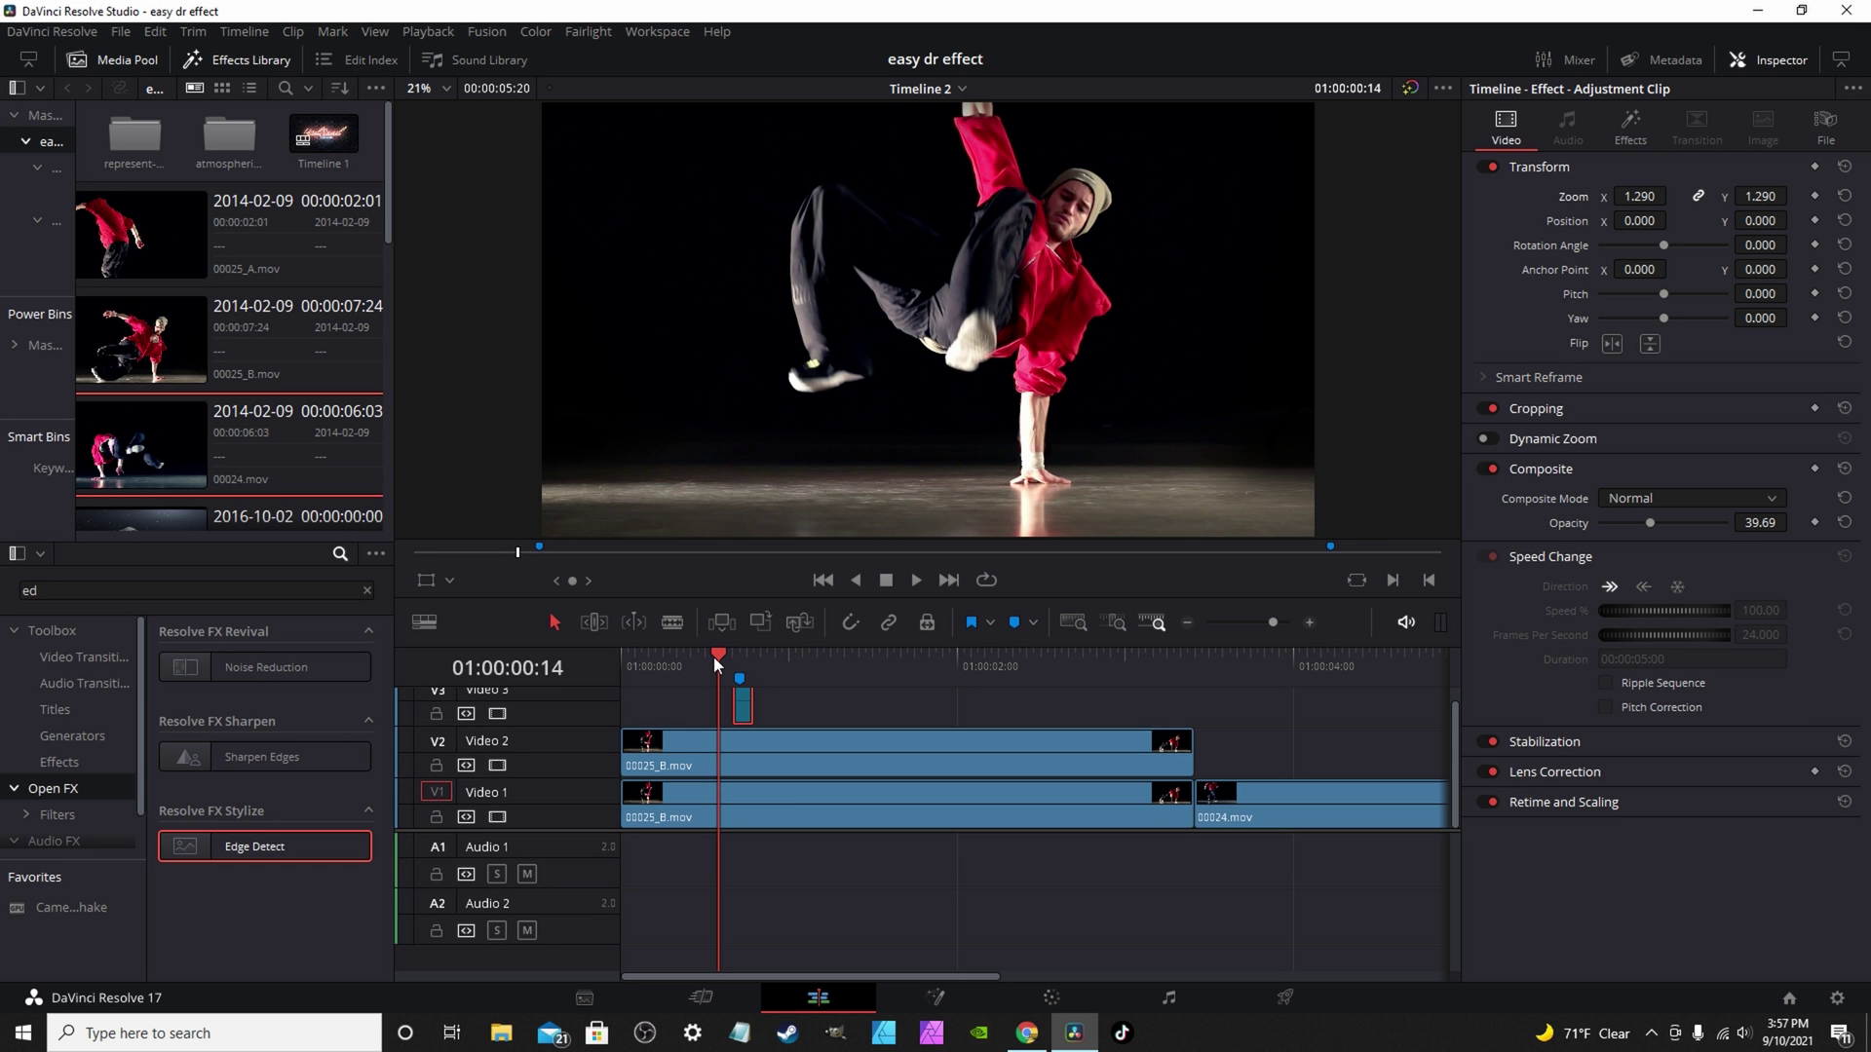
key(space)
key(space)
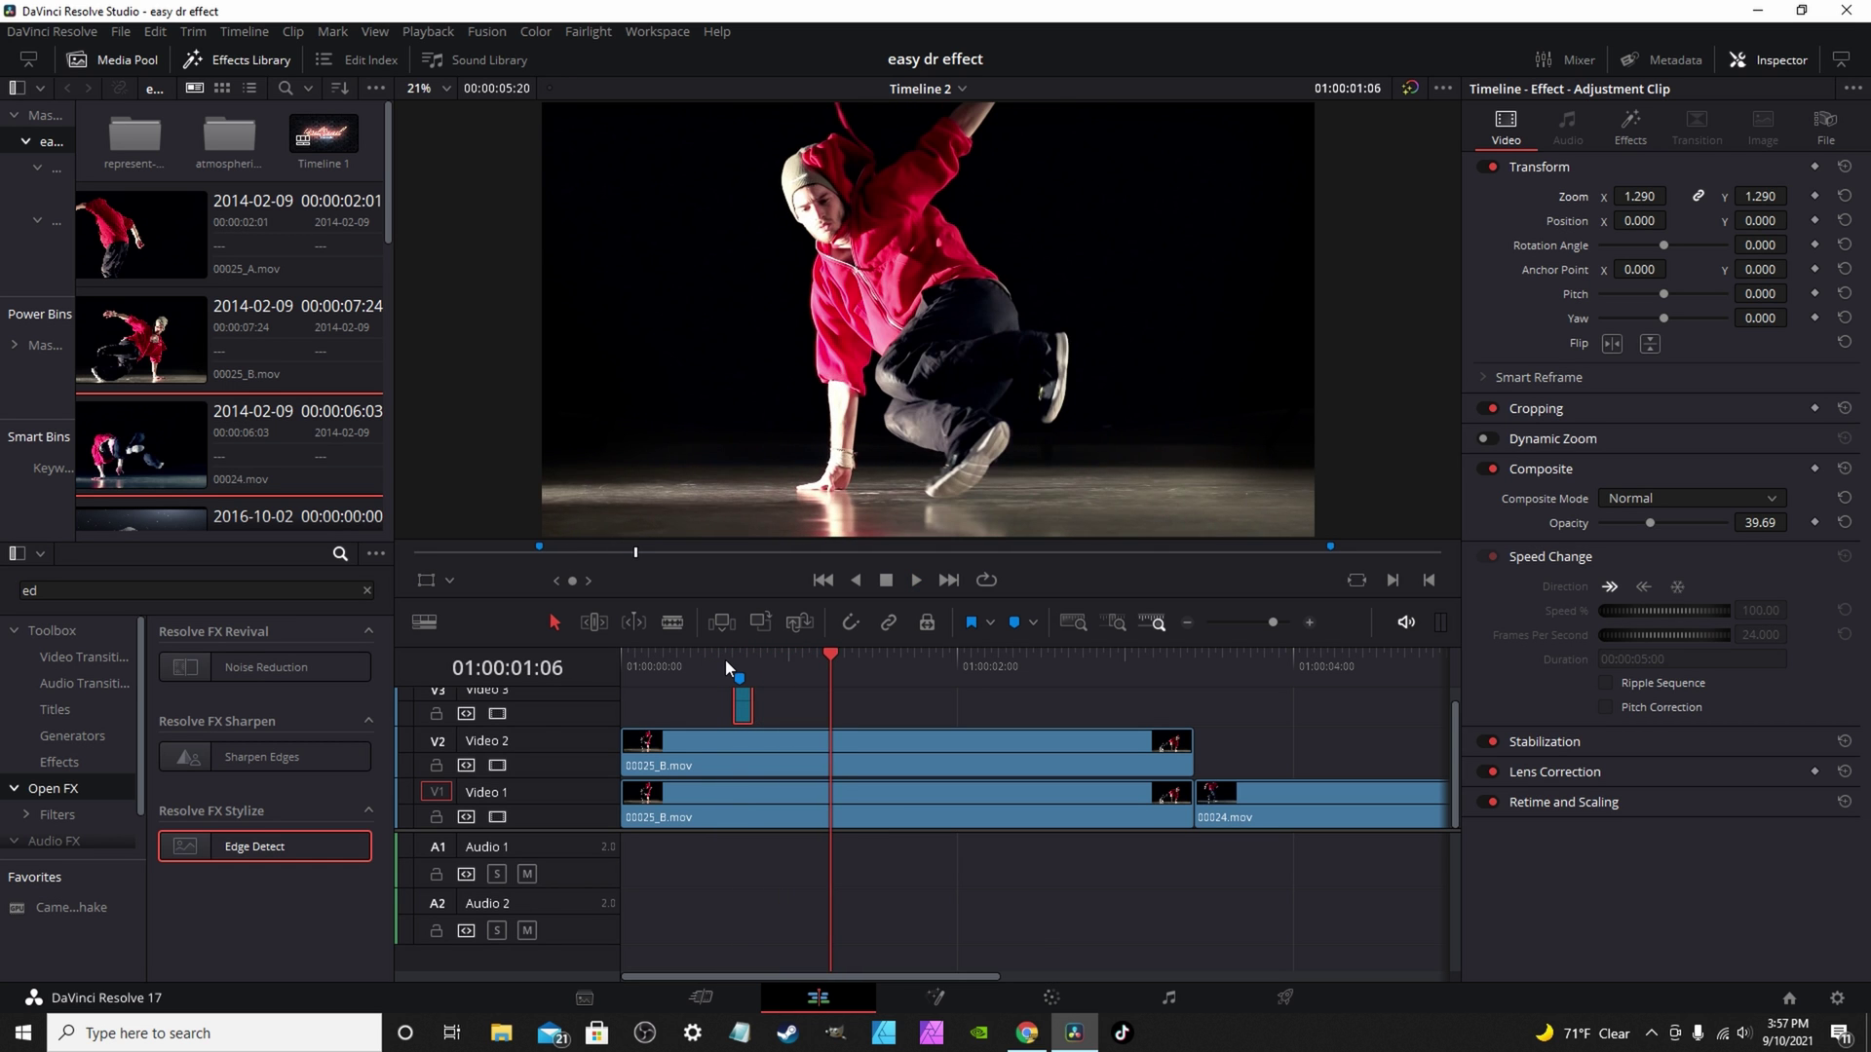
click(724, 658)
key(space)
- Duplicate the Video 3 adjustment clip with Alt-drag and save the project
click(724, 659)
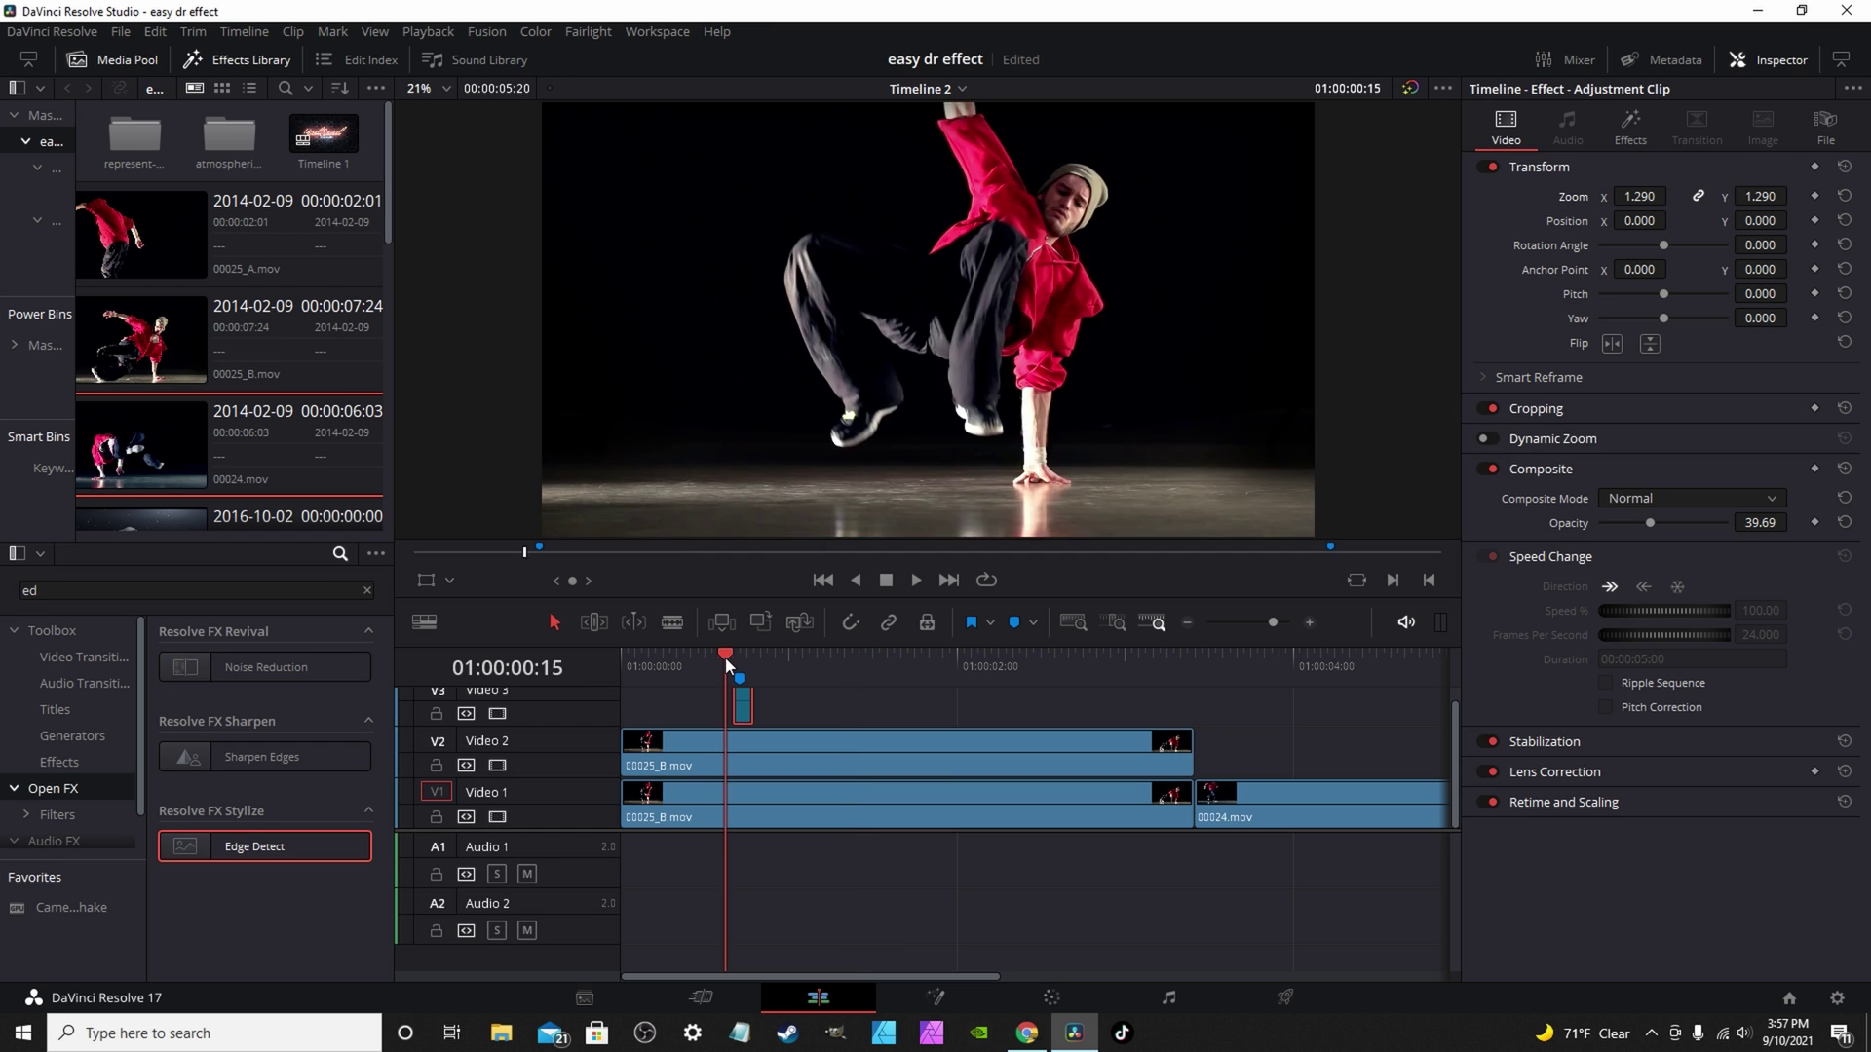
key(space)
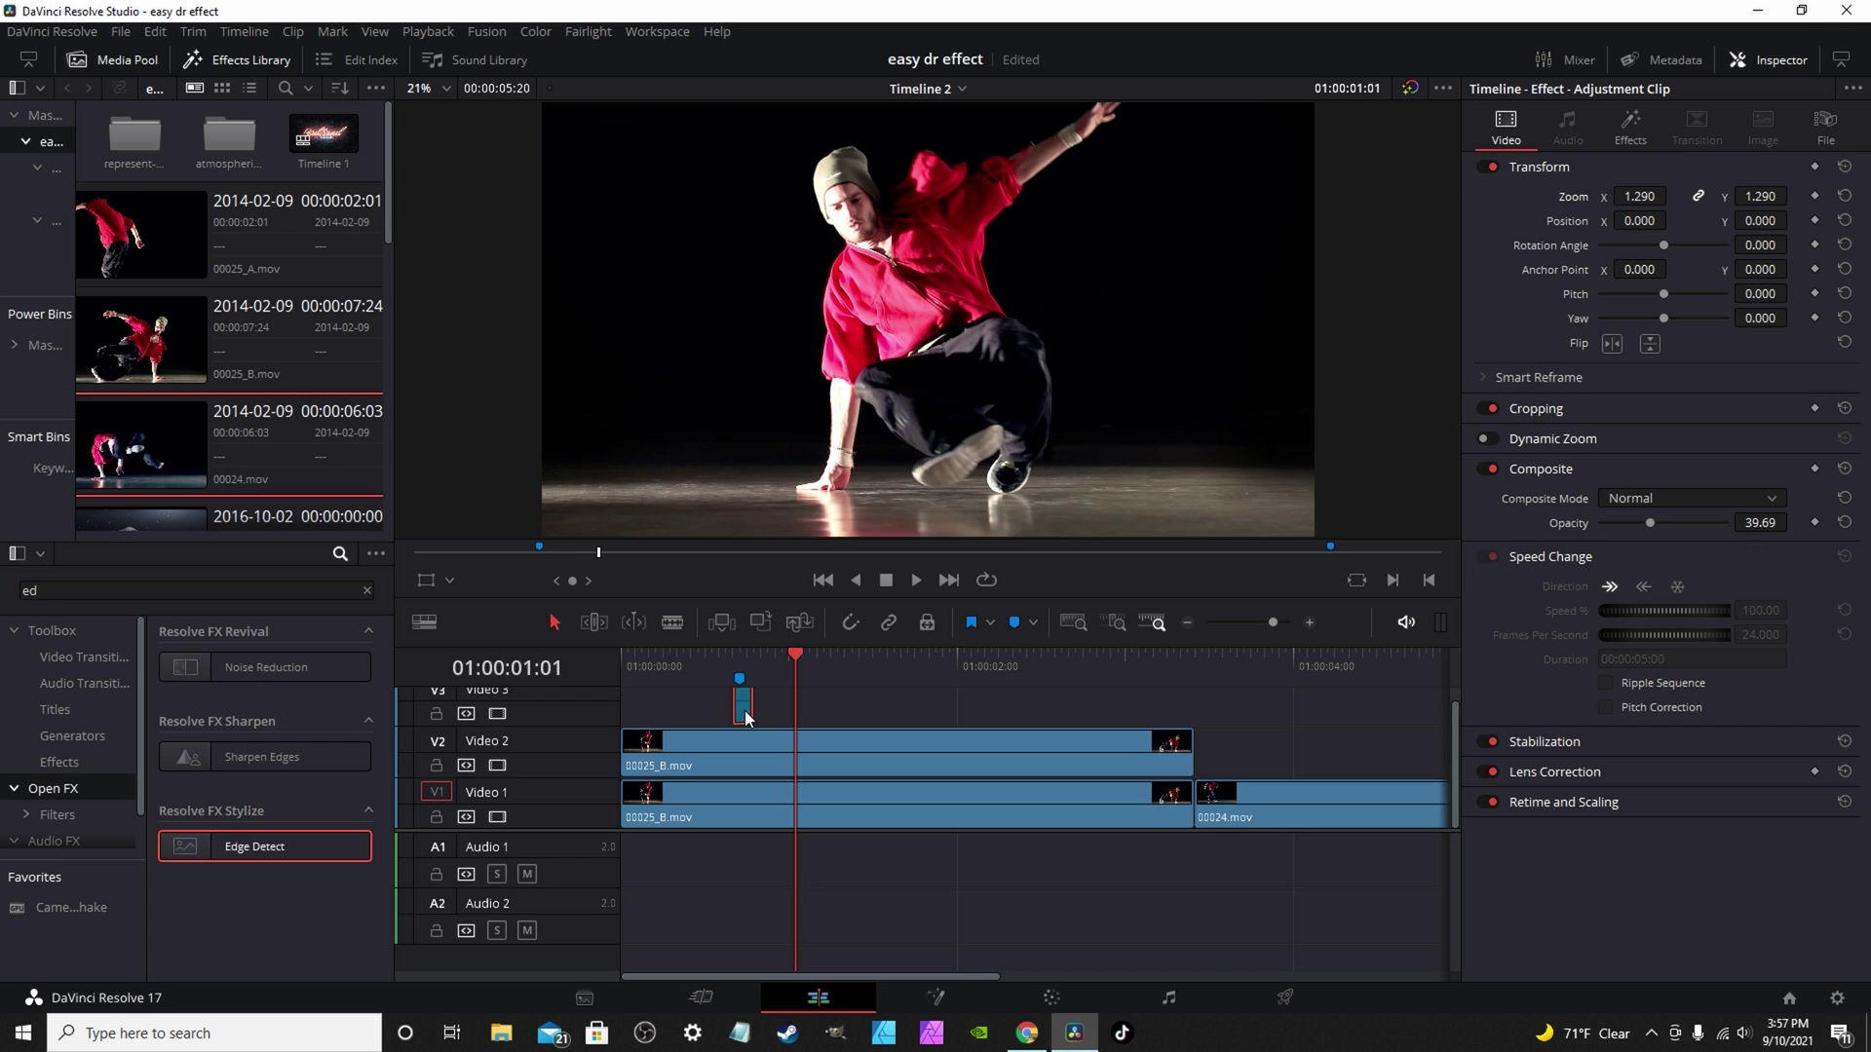
drag(744, 710, 873, 708)
key(ctrl+s)
- Move the copied adjustment clip to the second marker at 01:00:05:04
scroll(938, 704, down, 4)
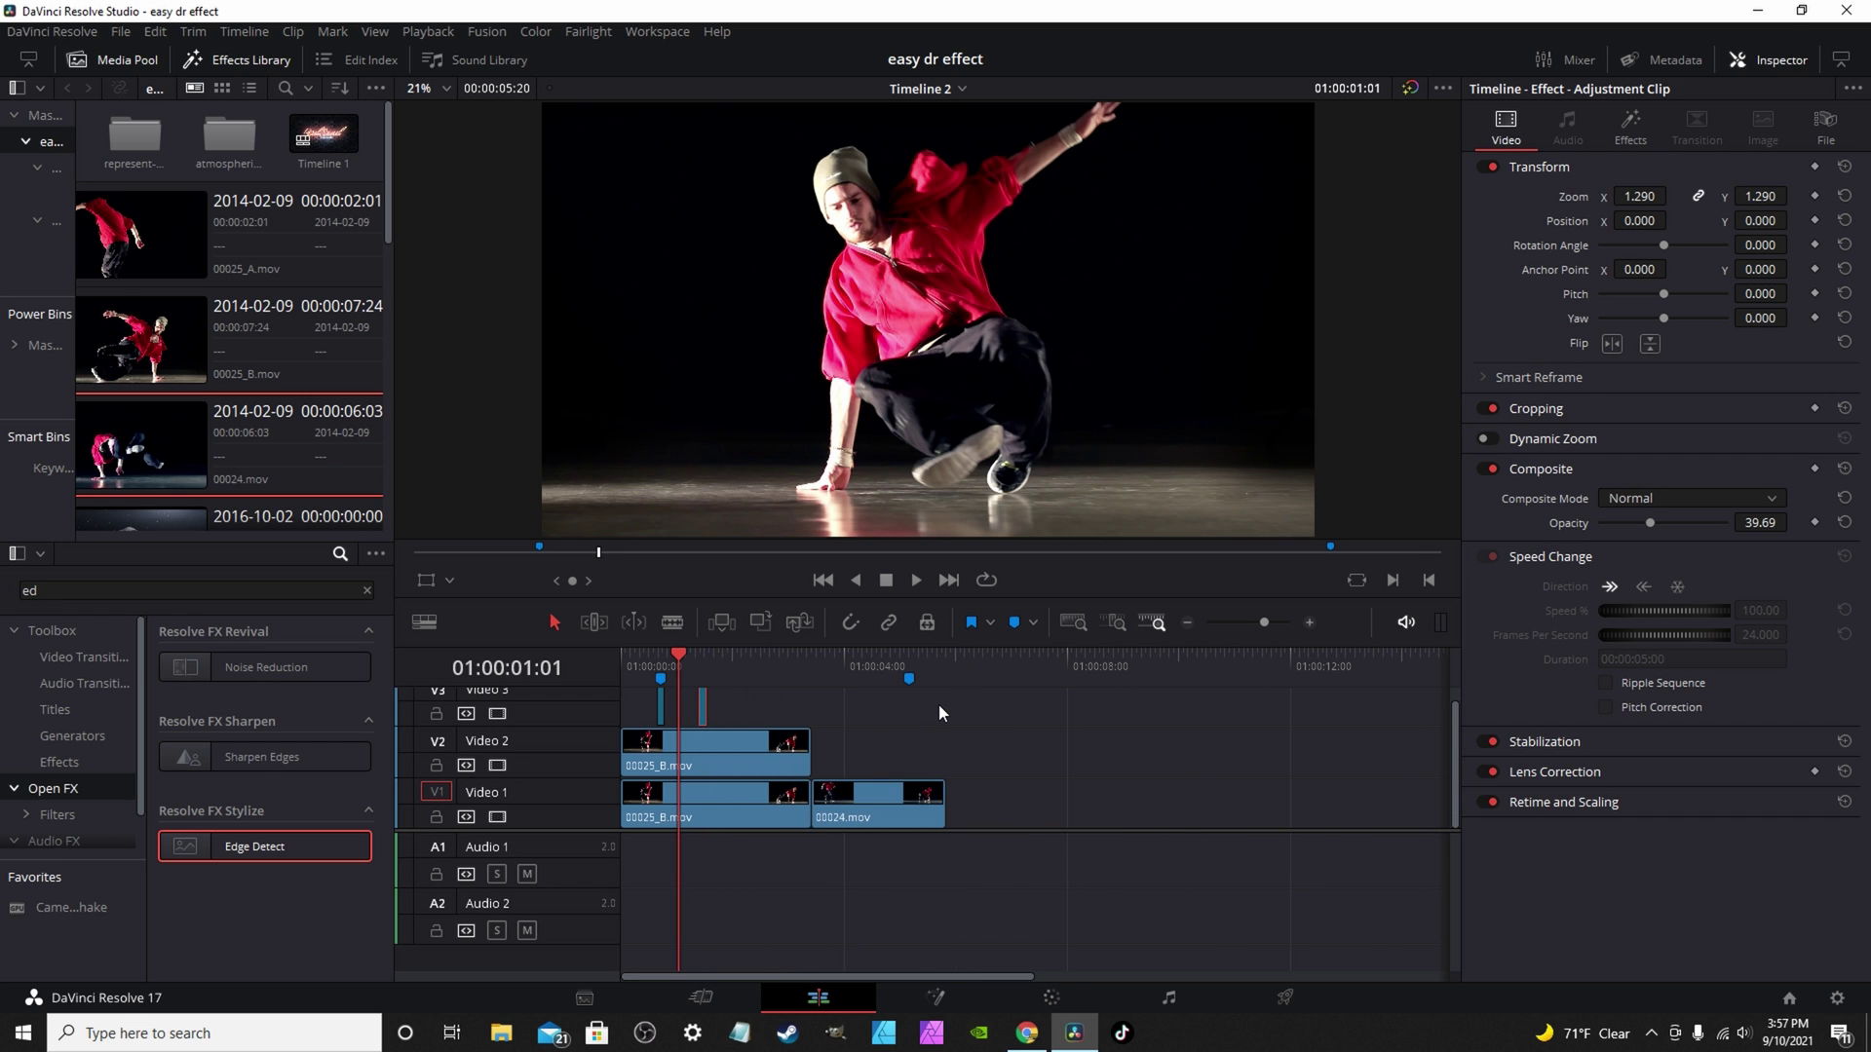
drag(701, 707, 772, 704)
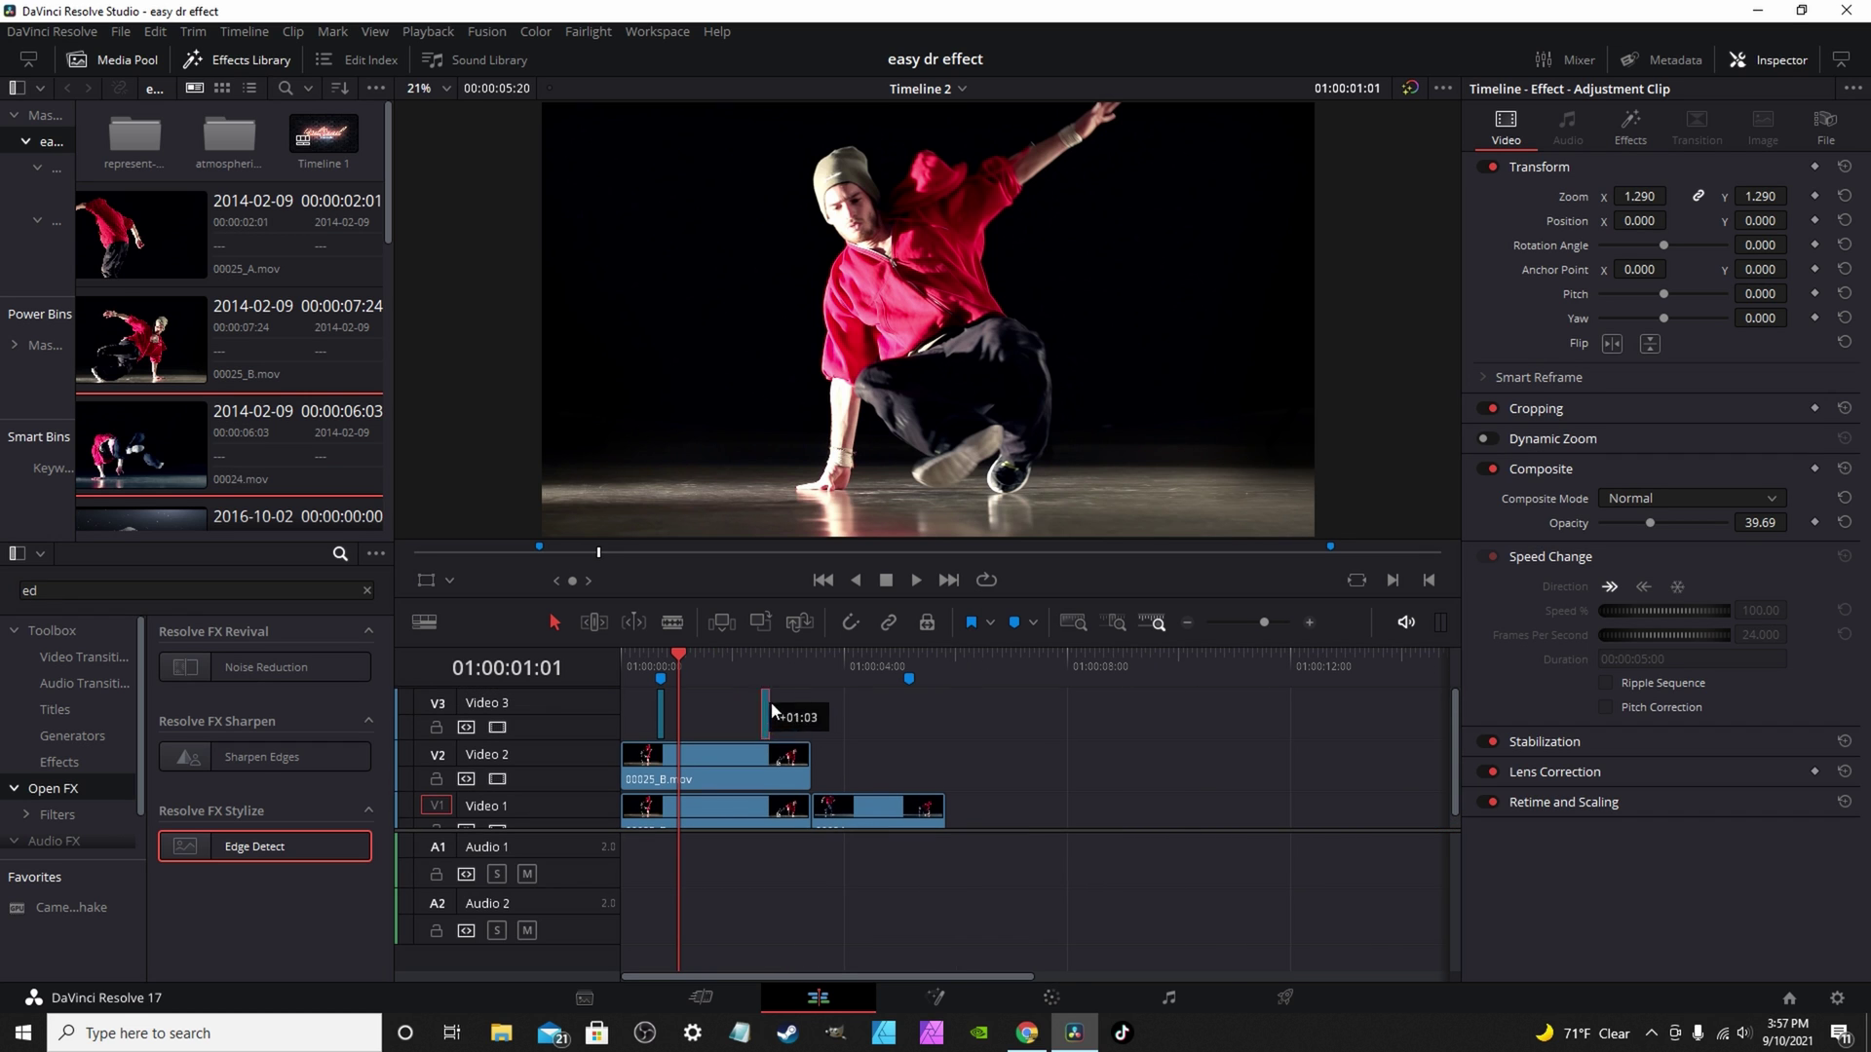
drag(882, 719, 910, 706)
- Play through the second impact twice to check the shake
click(887, 653)
key(space)
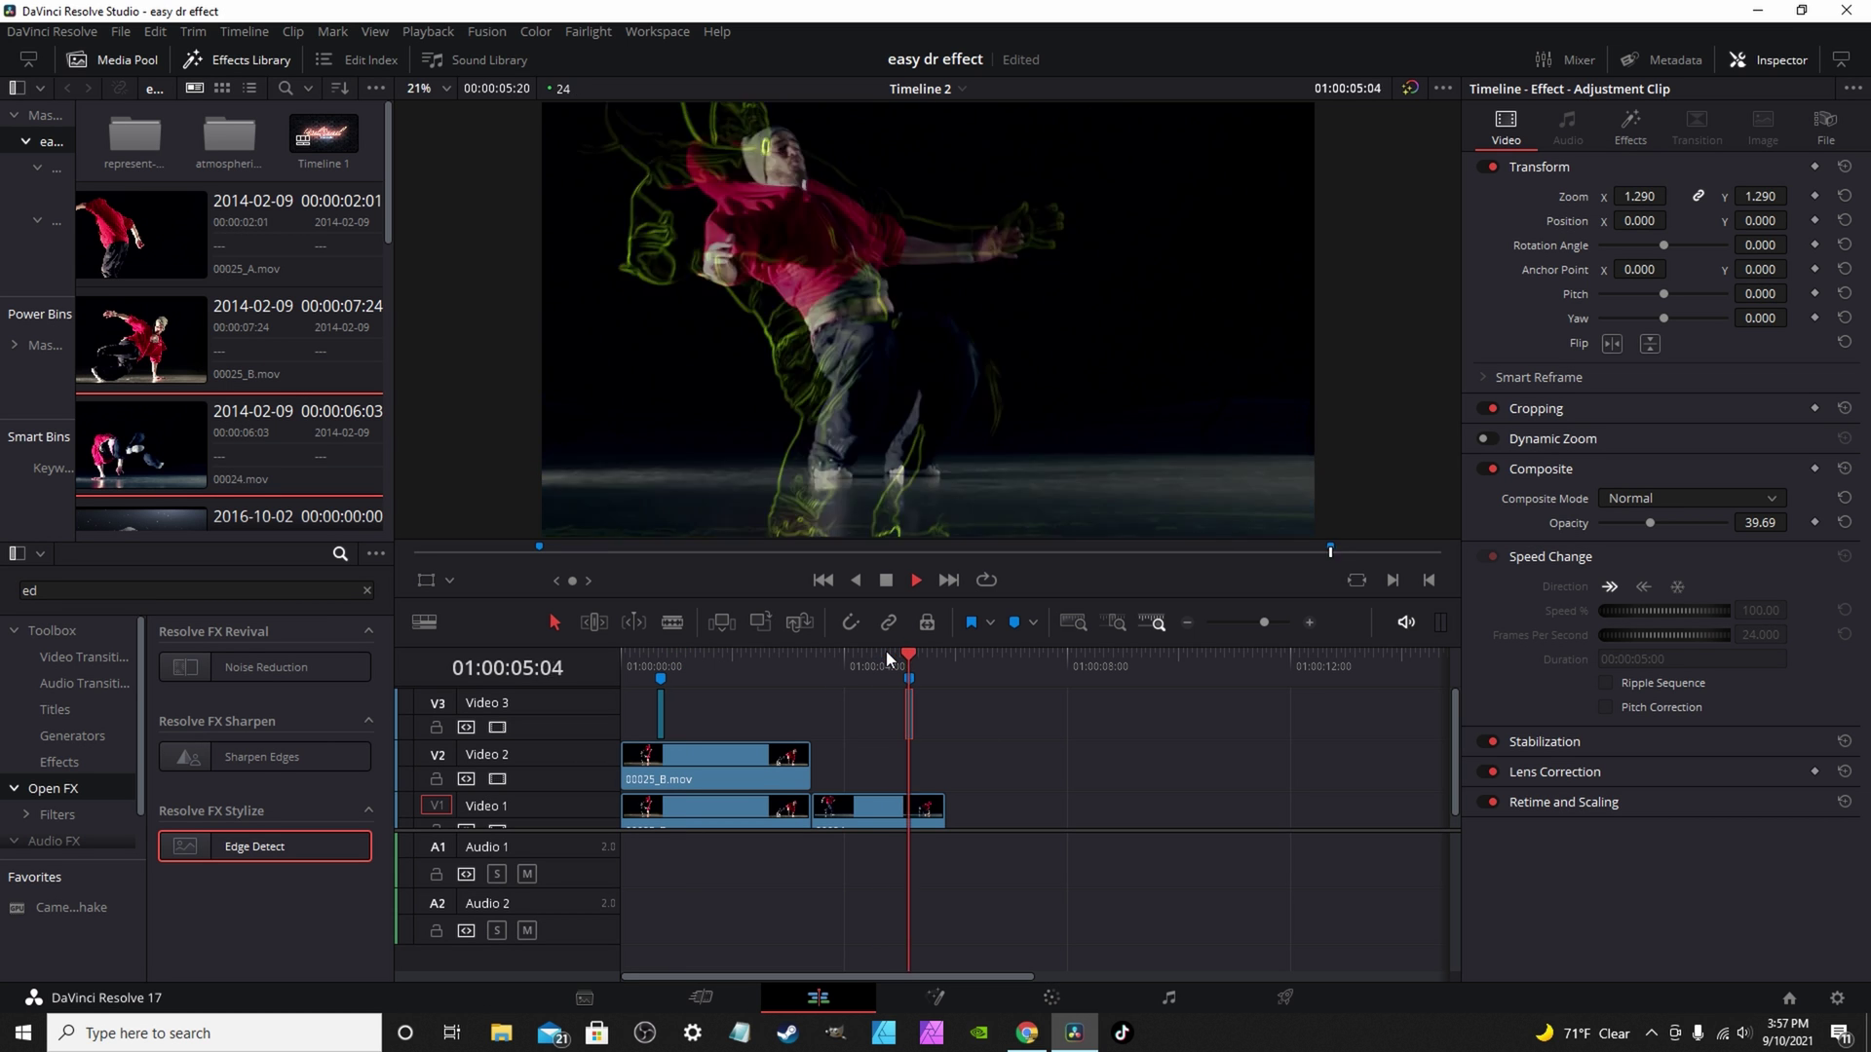
click(868, 653)
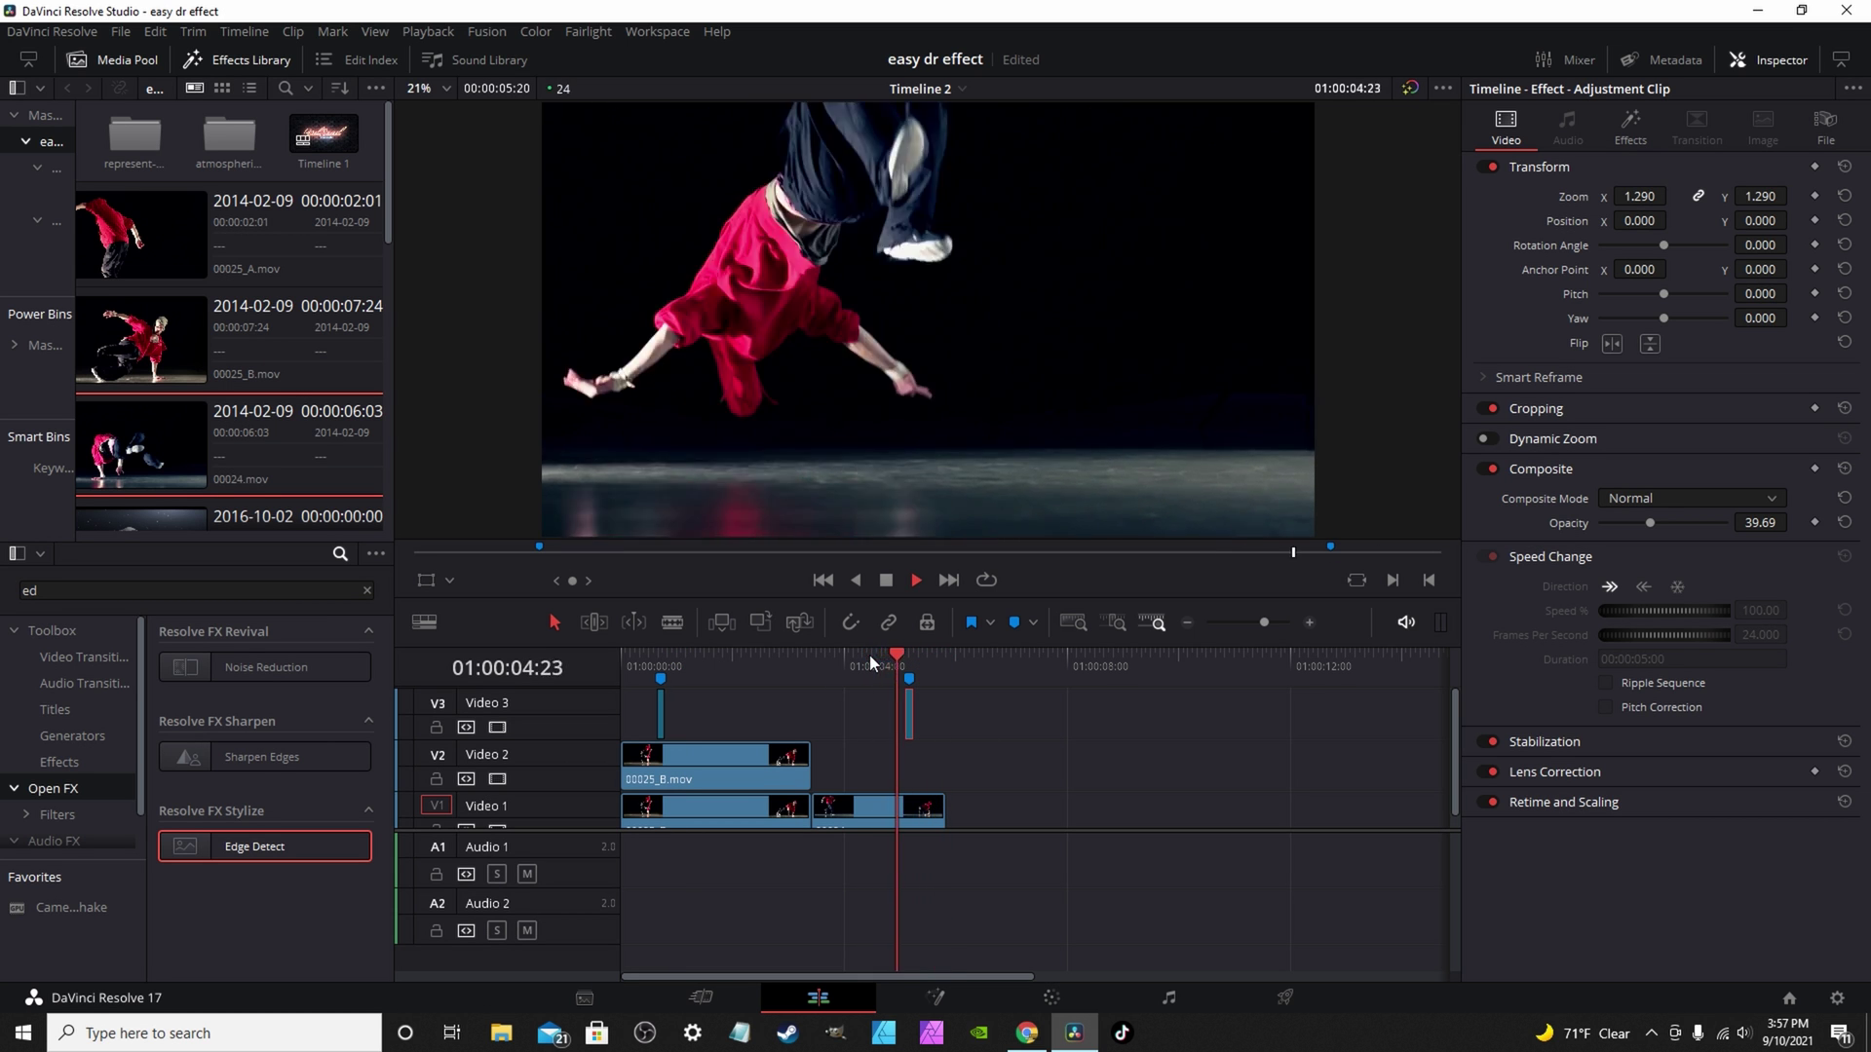
key(space)
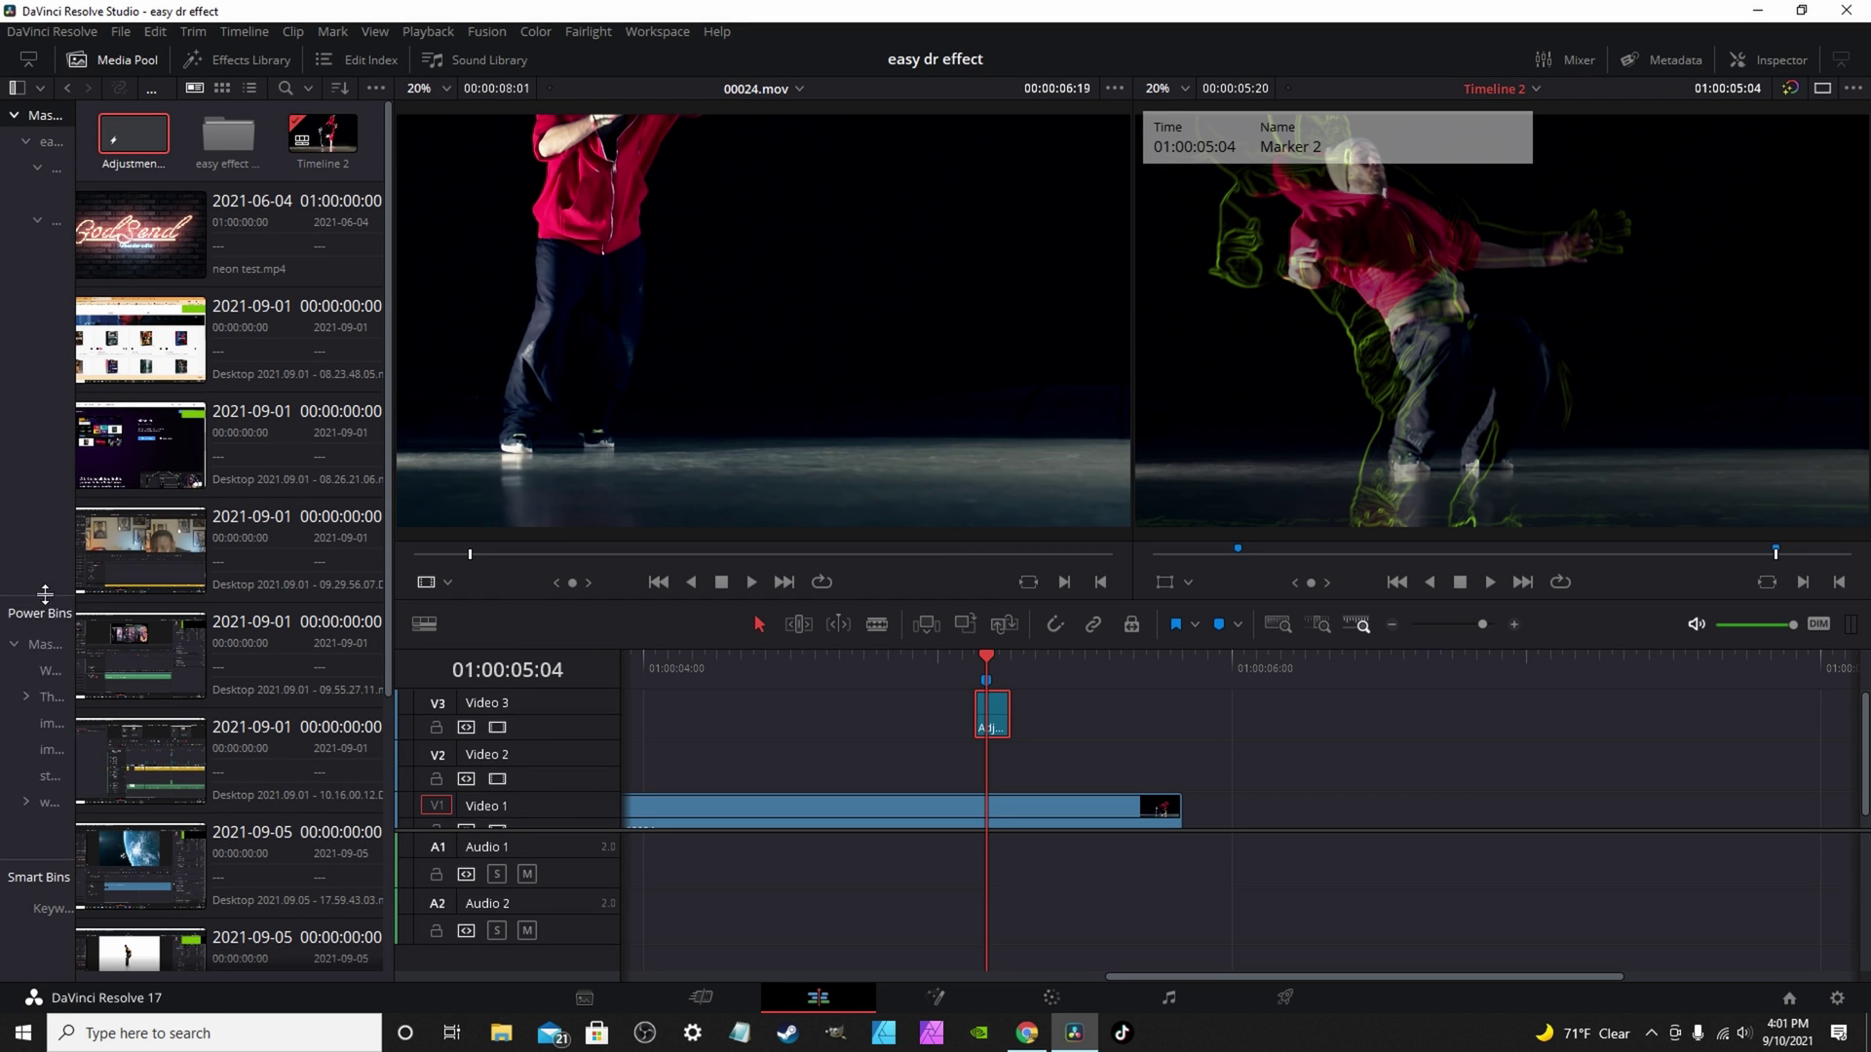
- Enable View > Show Power Bins and drag the V3 adjustment clip into the Master Power Bin
drag(45, 593, 45, 443)
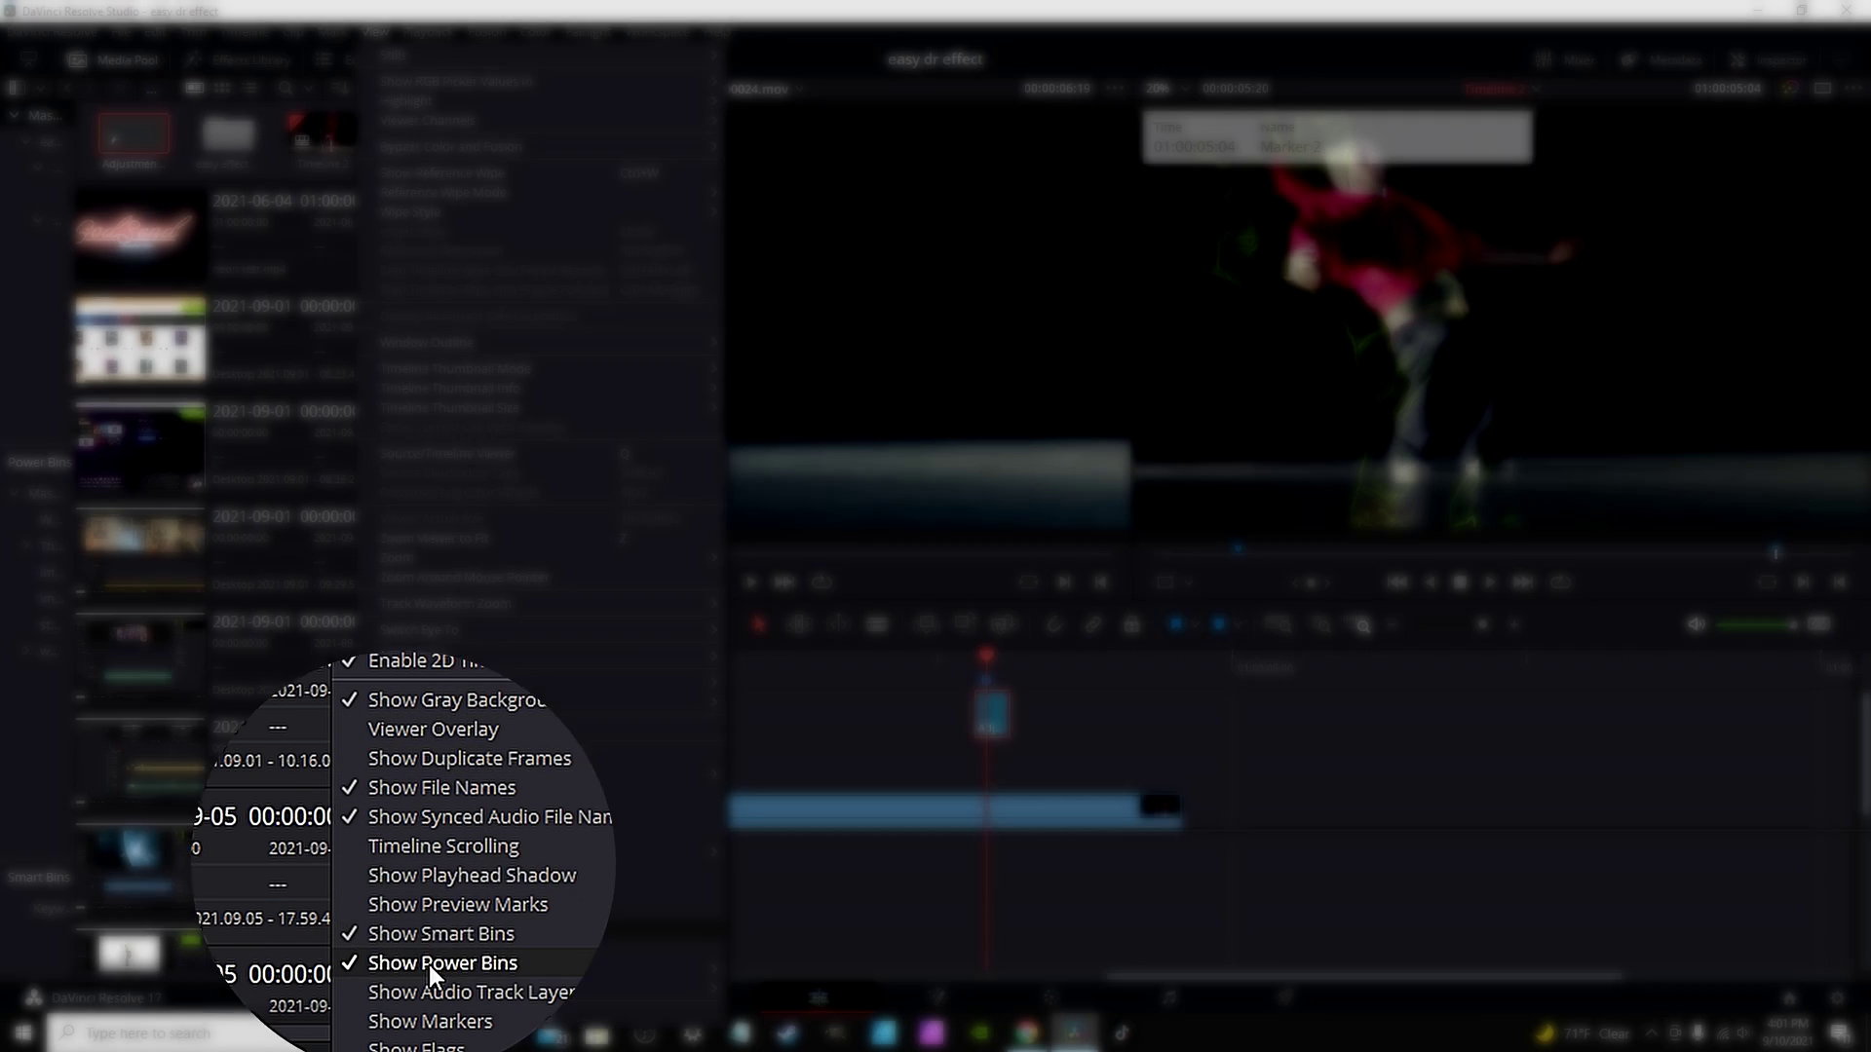
click(429, 963)
click(374, 31)
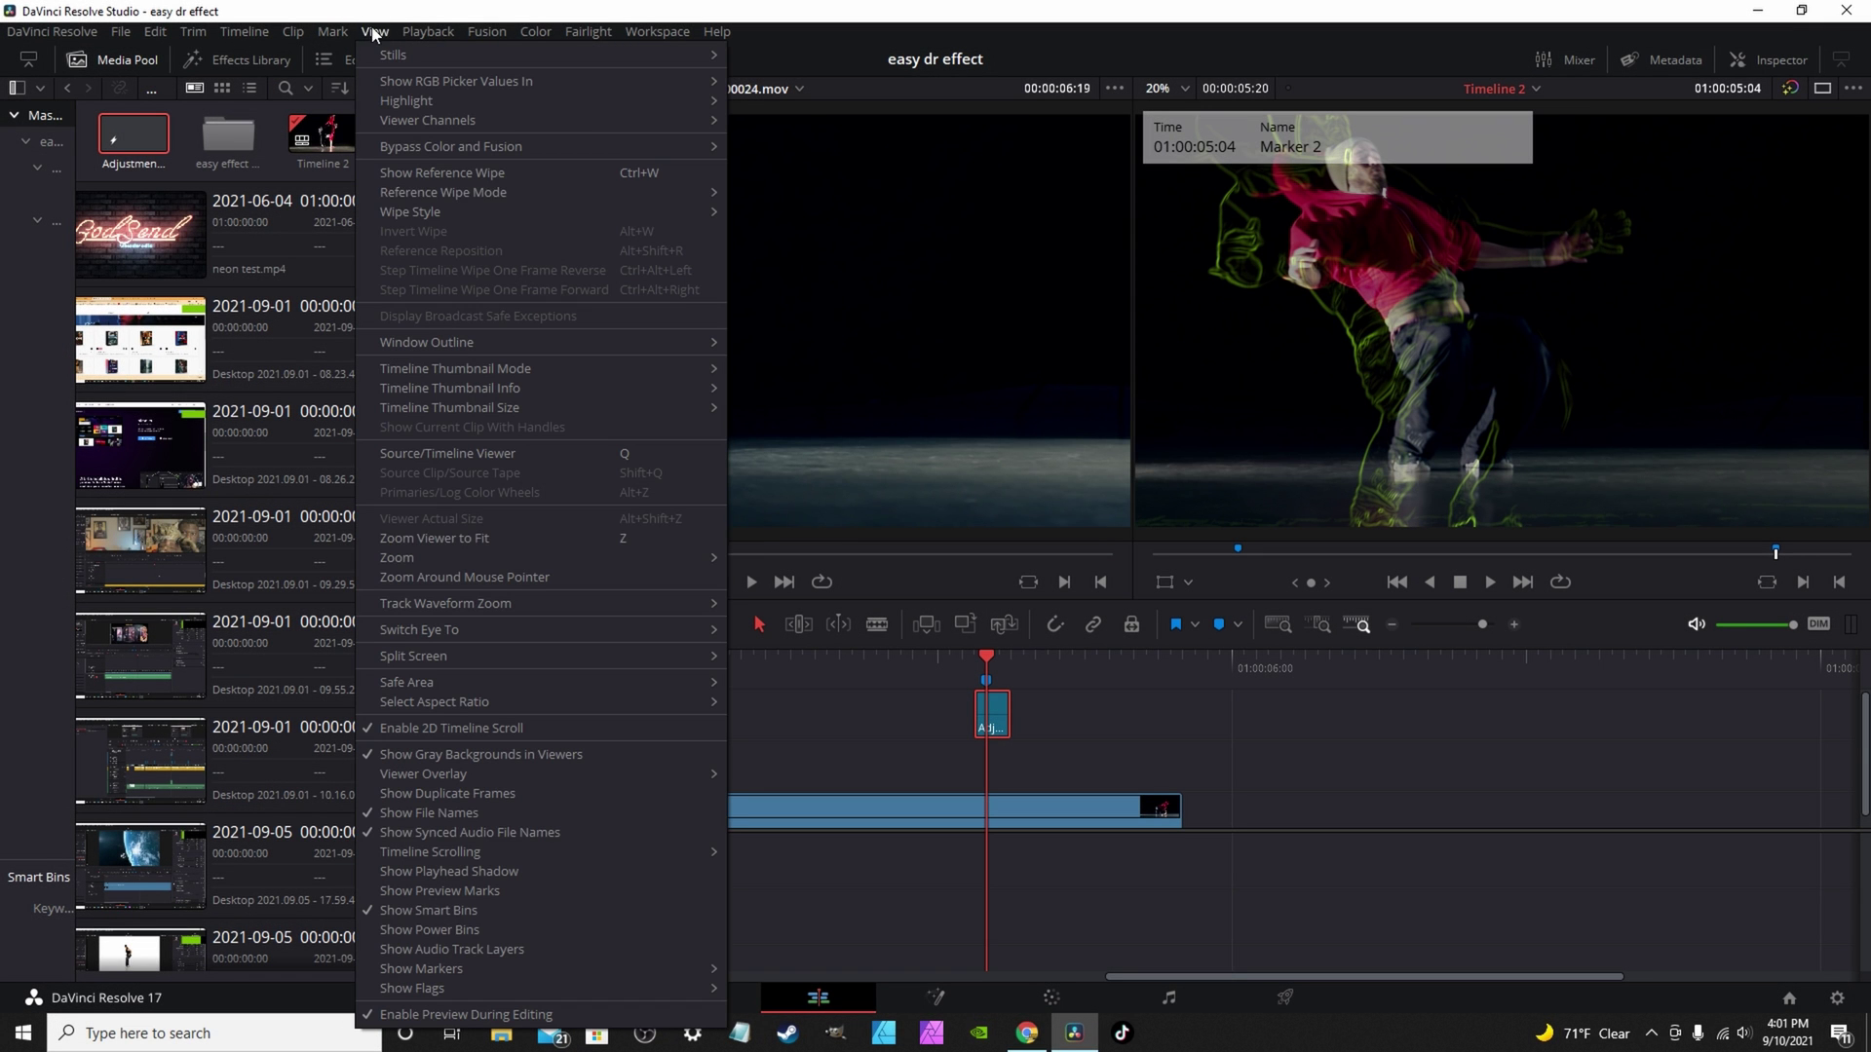
click(433, 930)
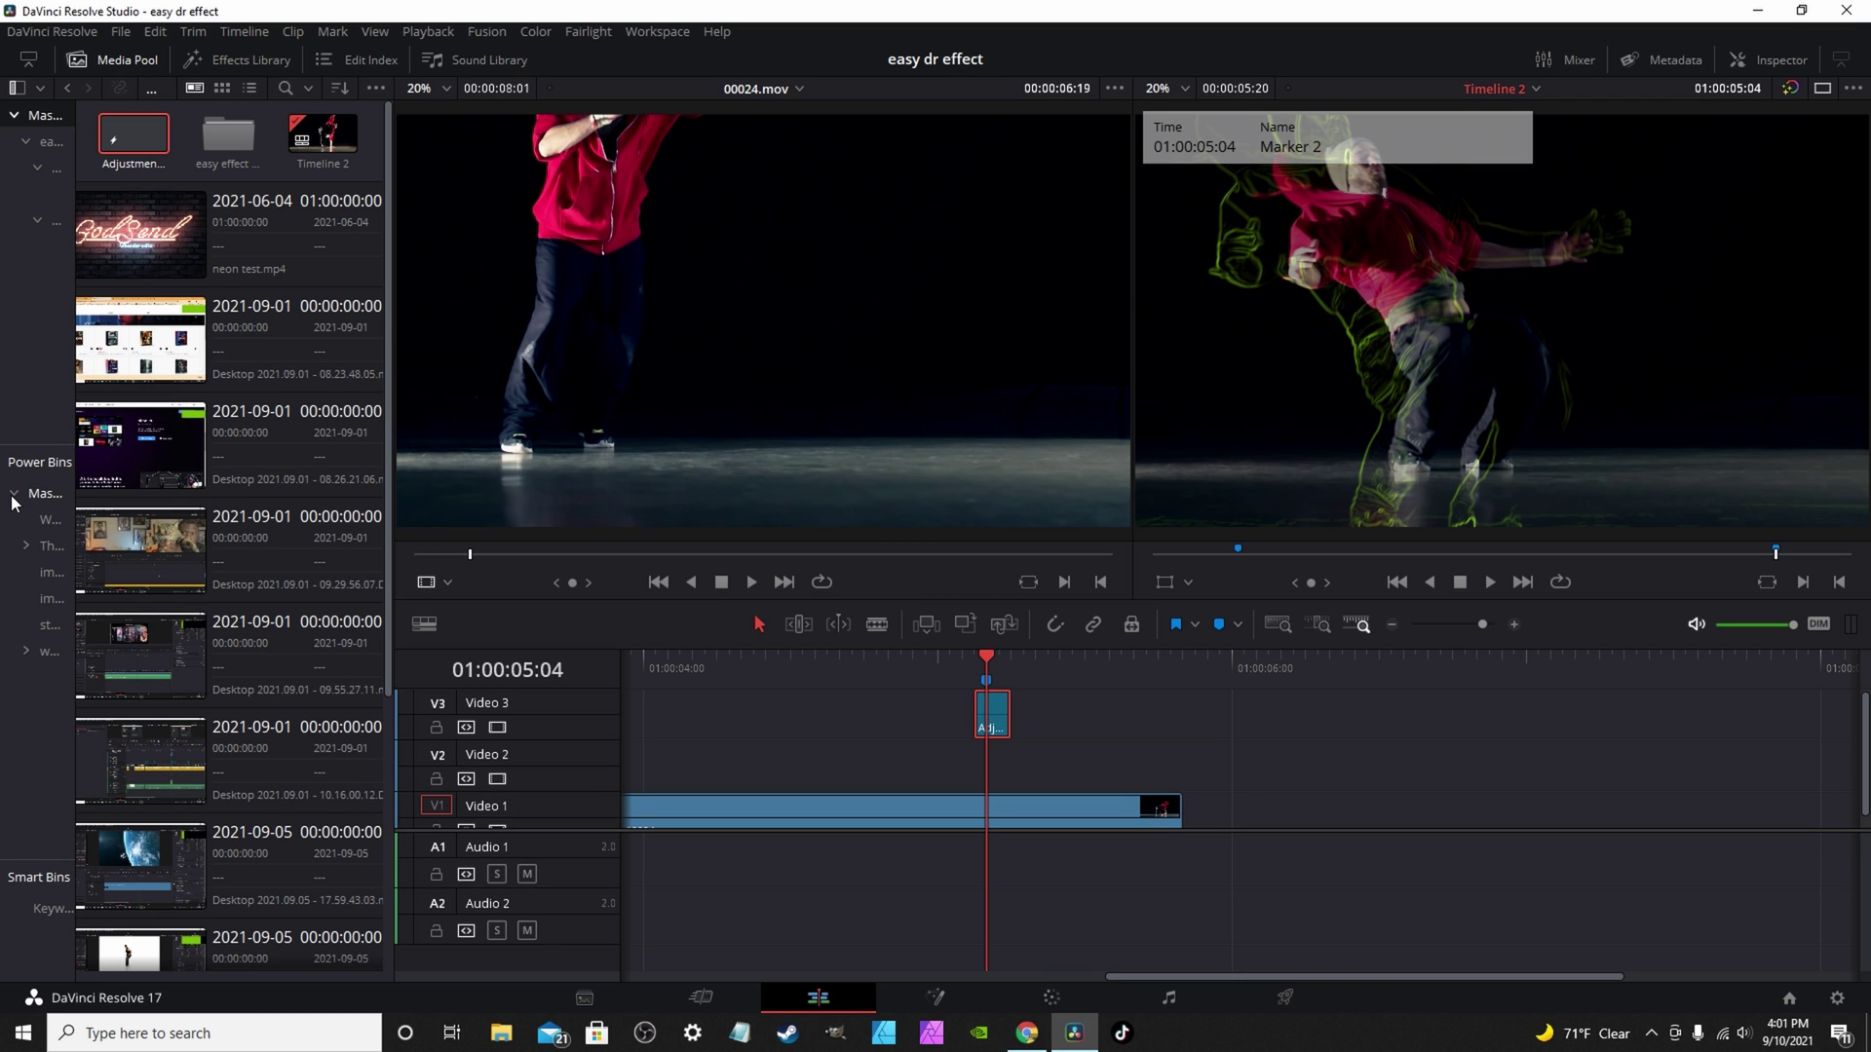
drag(994, 716, 62, 512)
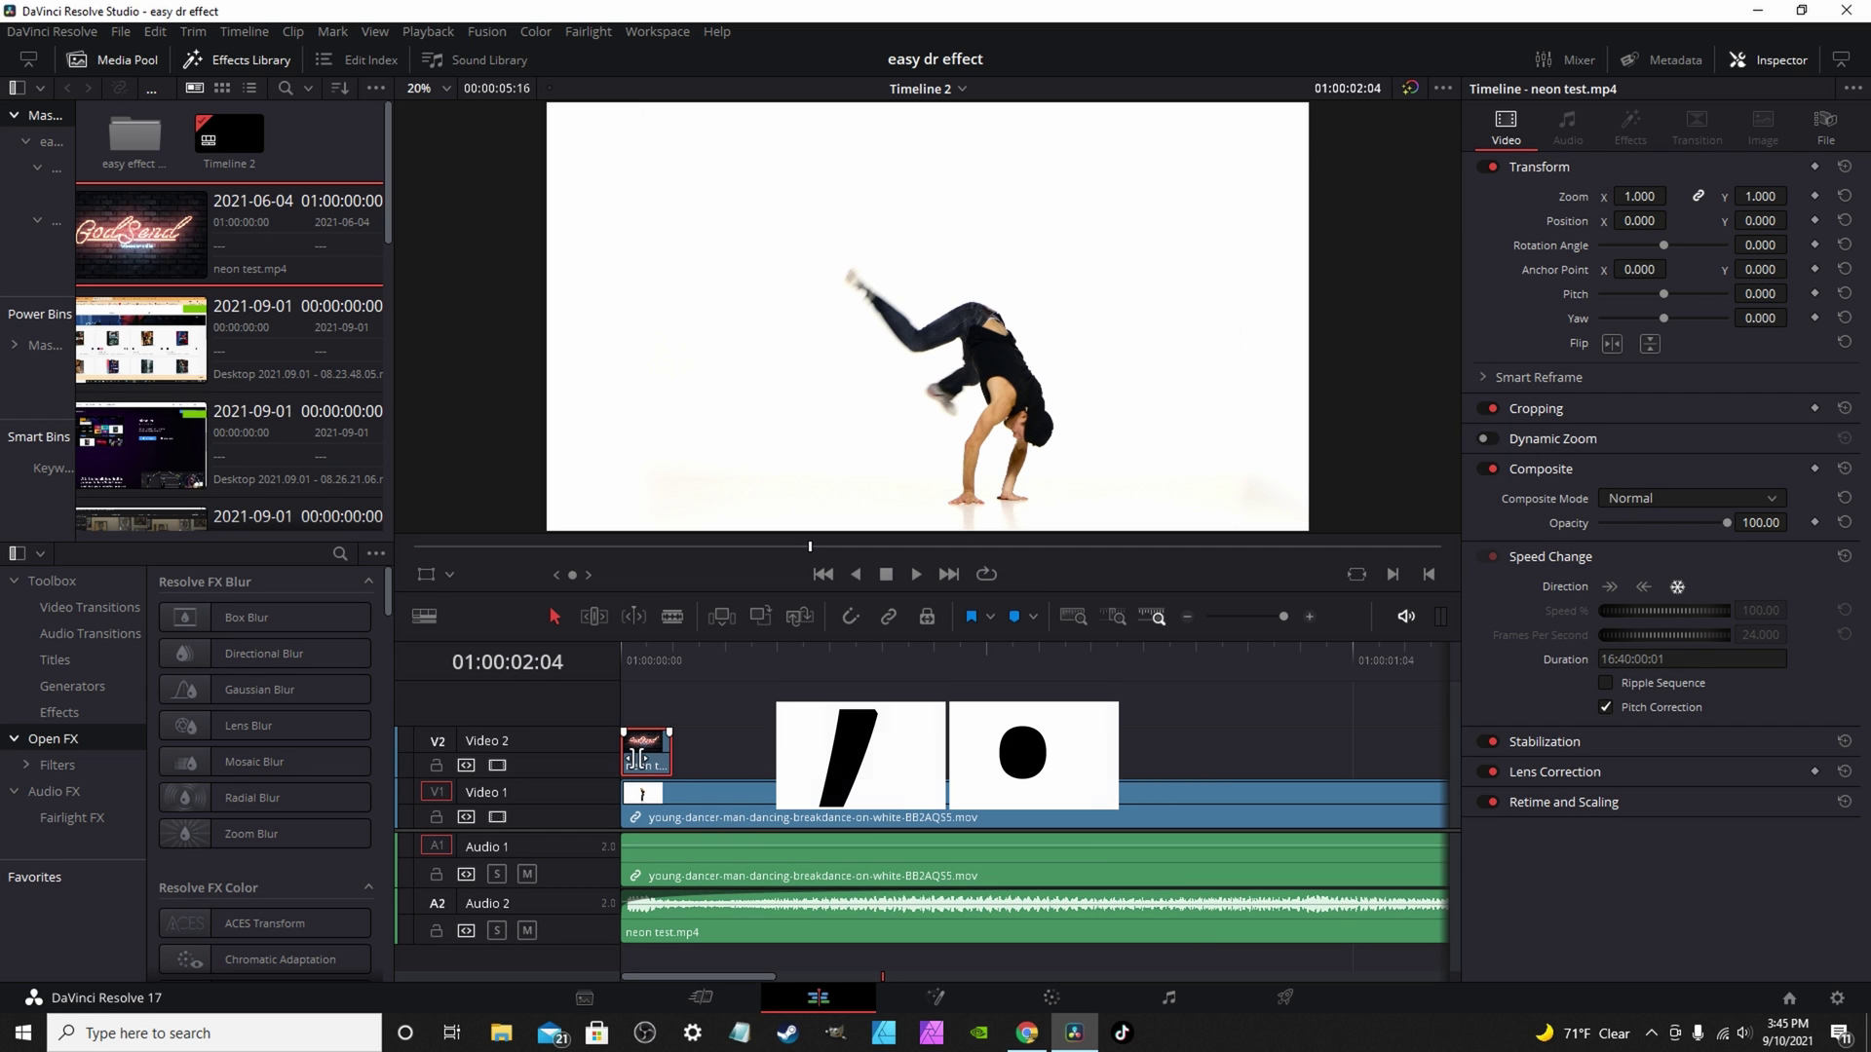
- Nudge the neon logo clip two frames later on Video 2
key(period)
key(period)
key(period)
key(period)
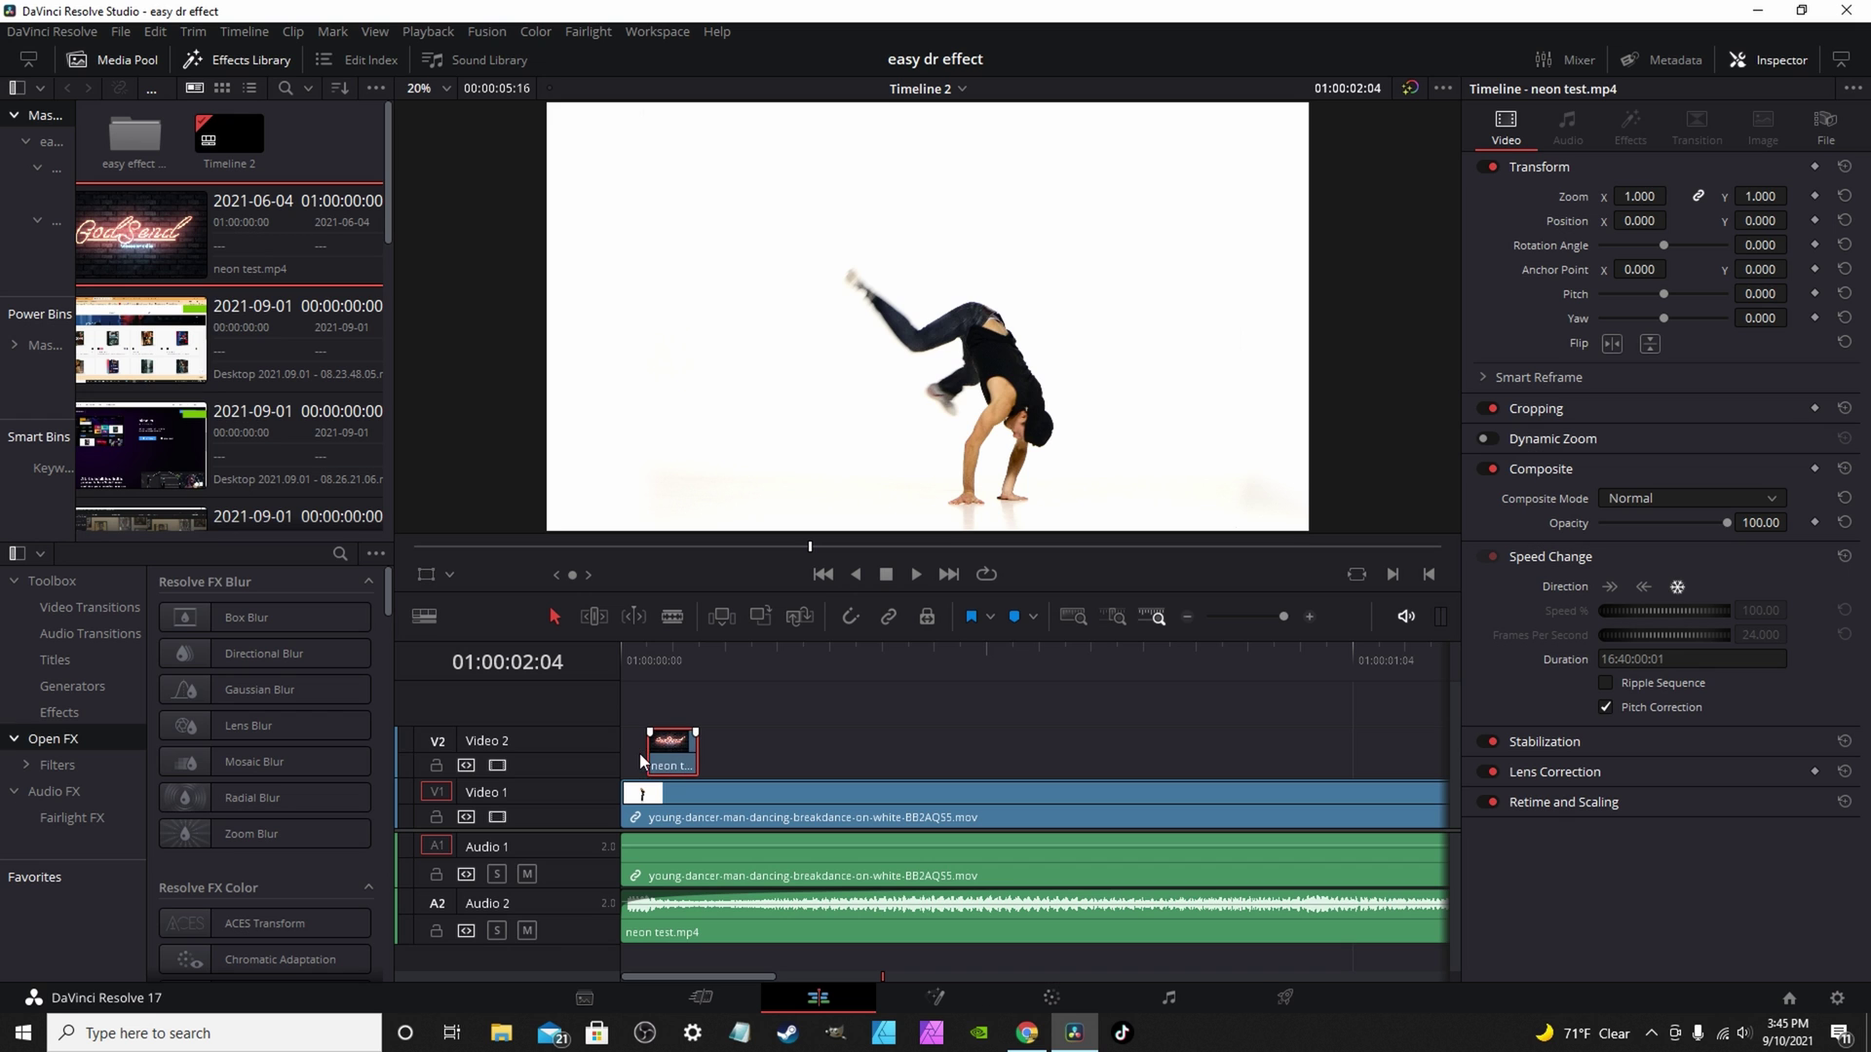
key(period)
key(period)
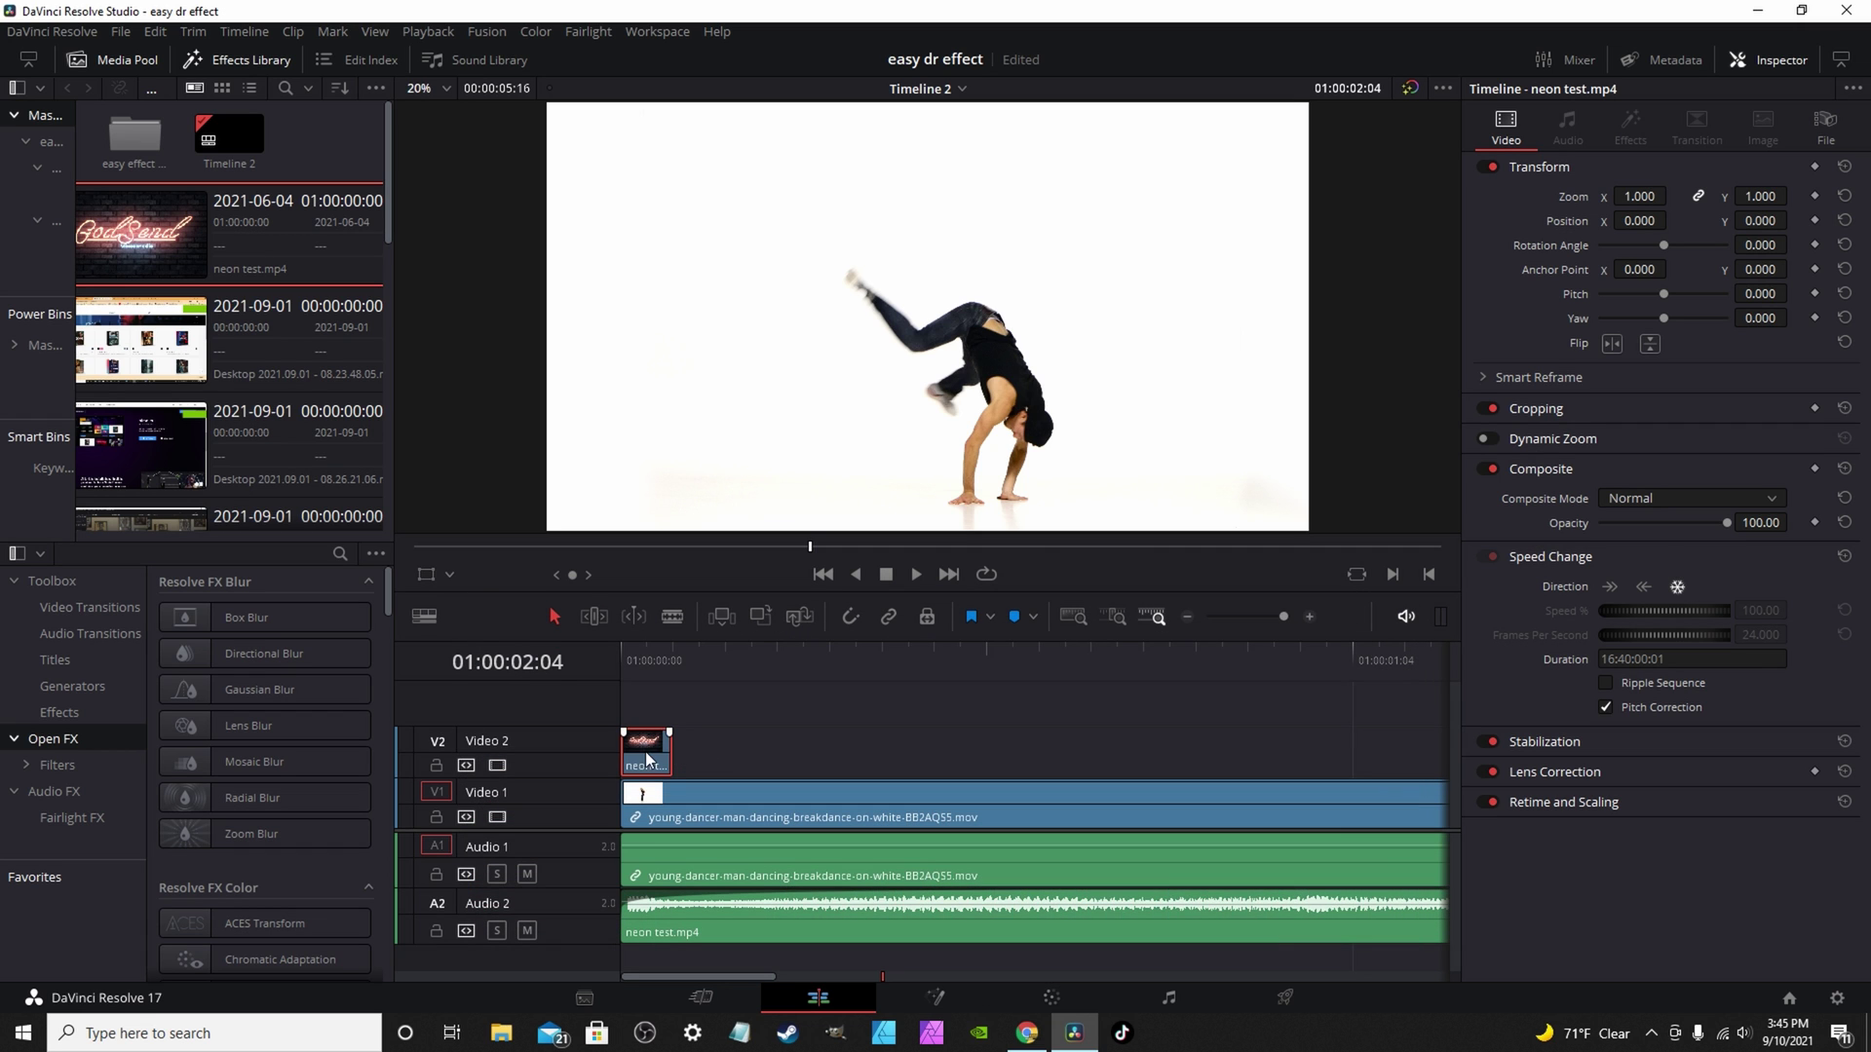
click(606, 755)
drag(660, 763, 634, 763)
key(ctrl+z)
- Make four more copies of the neon clip along Video 2, each nudged one frame apart
drag(670, 751, 739, 748)
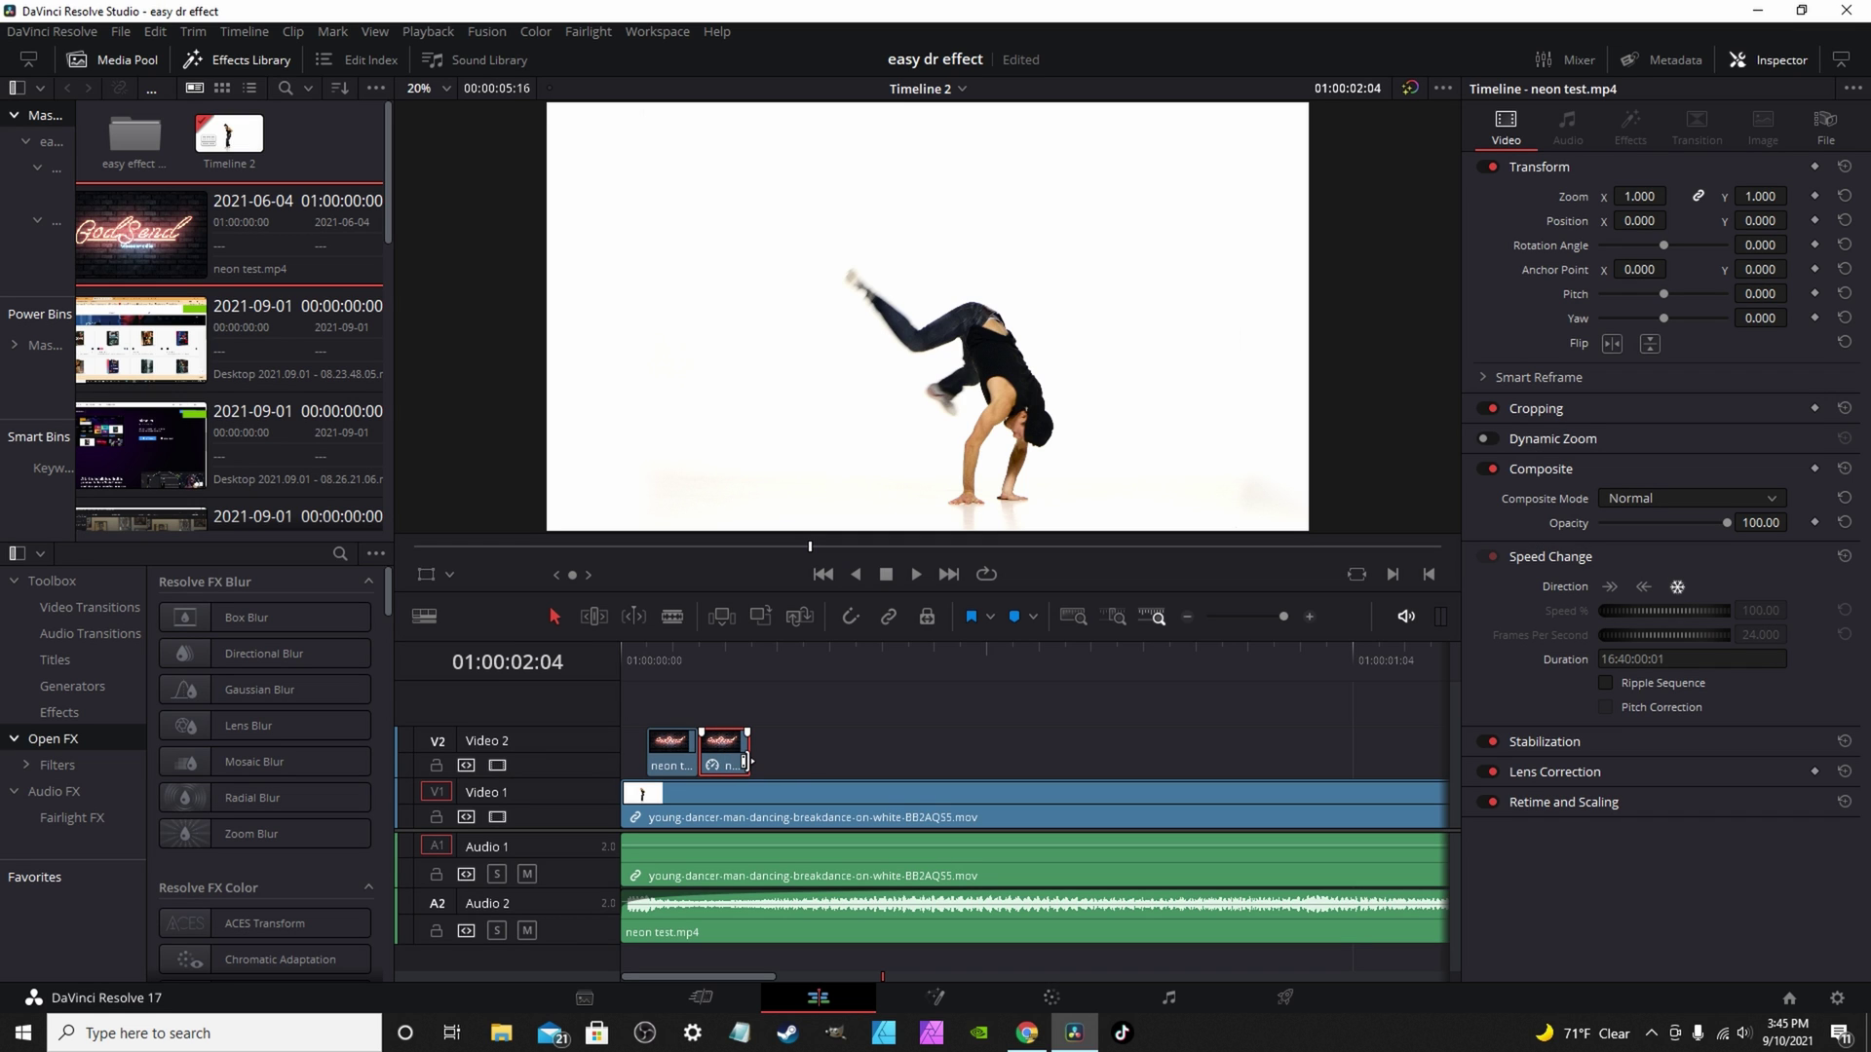
key(period)
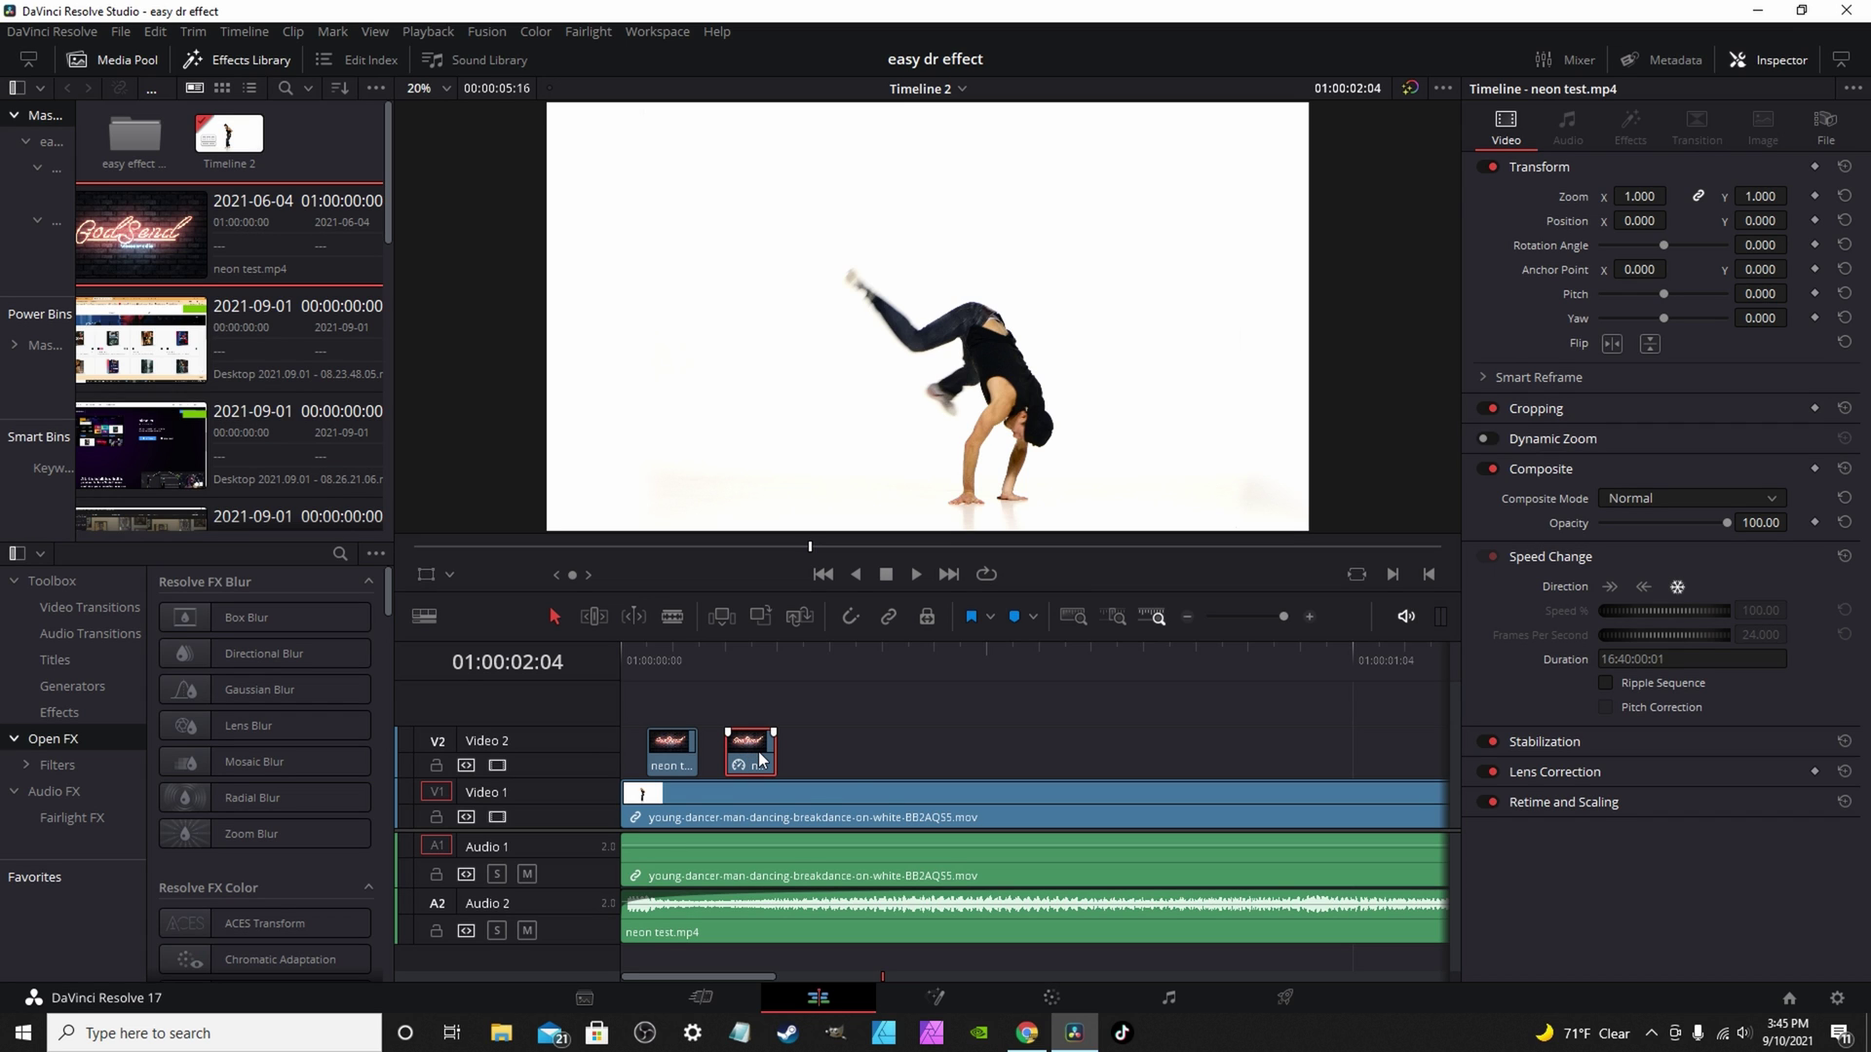
drag(760, 759, 821, 763)
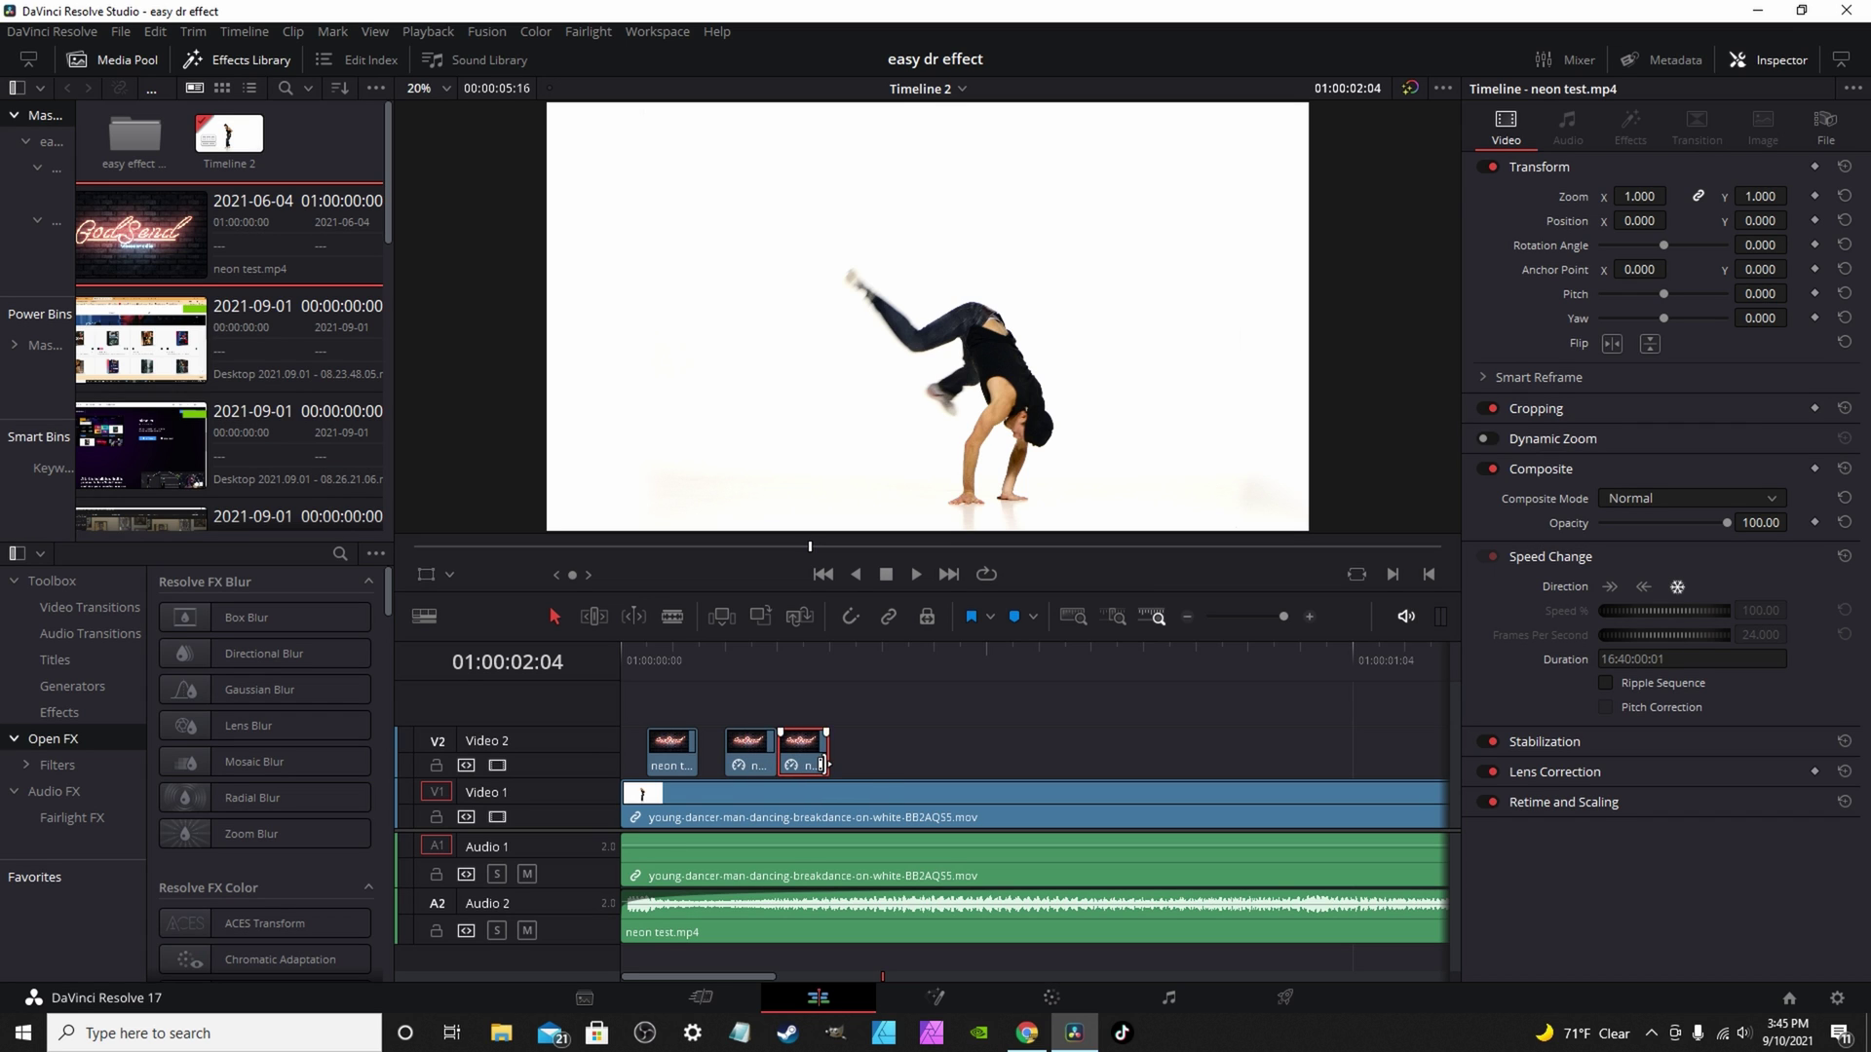
key(period)
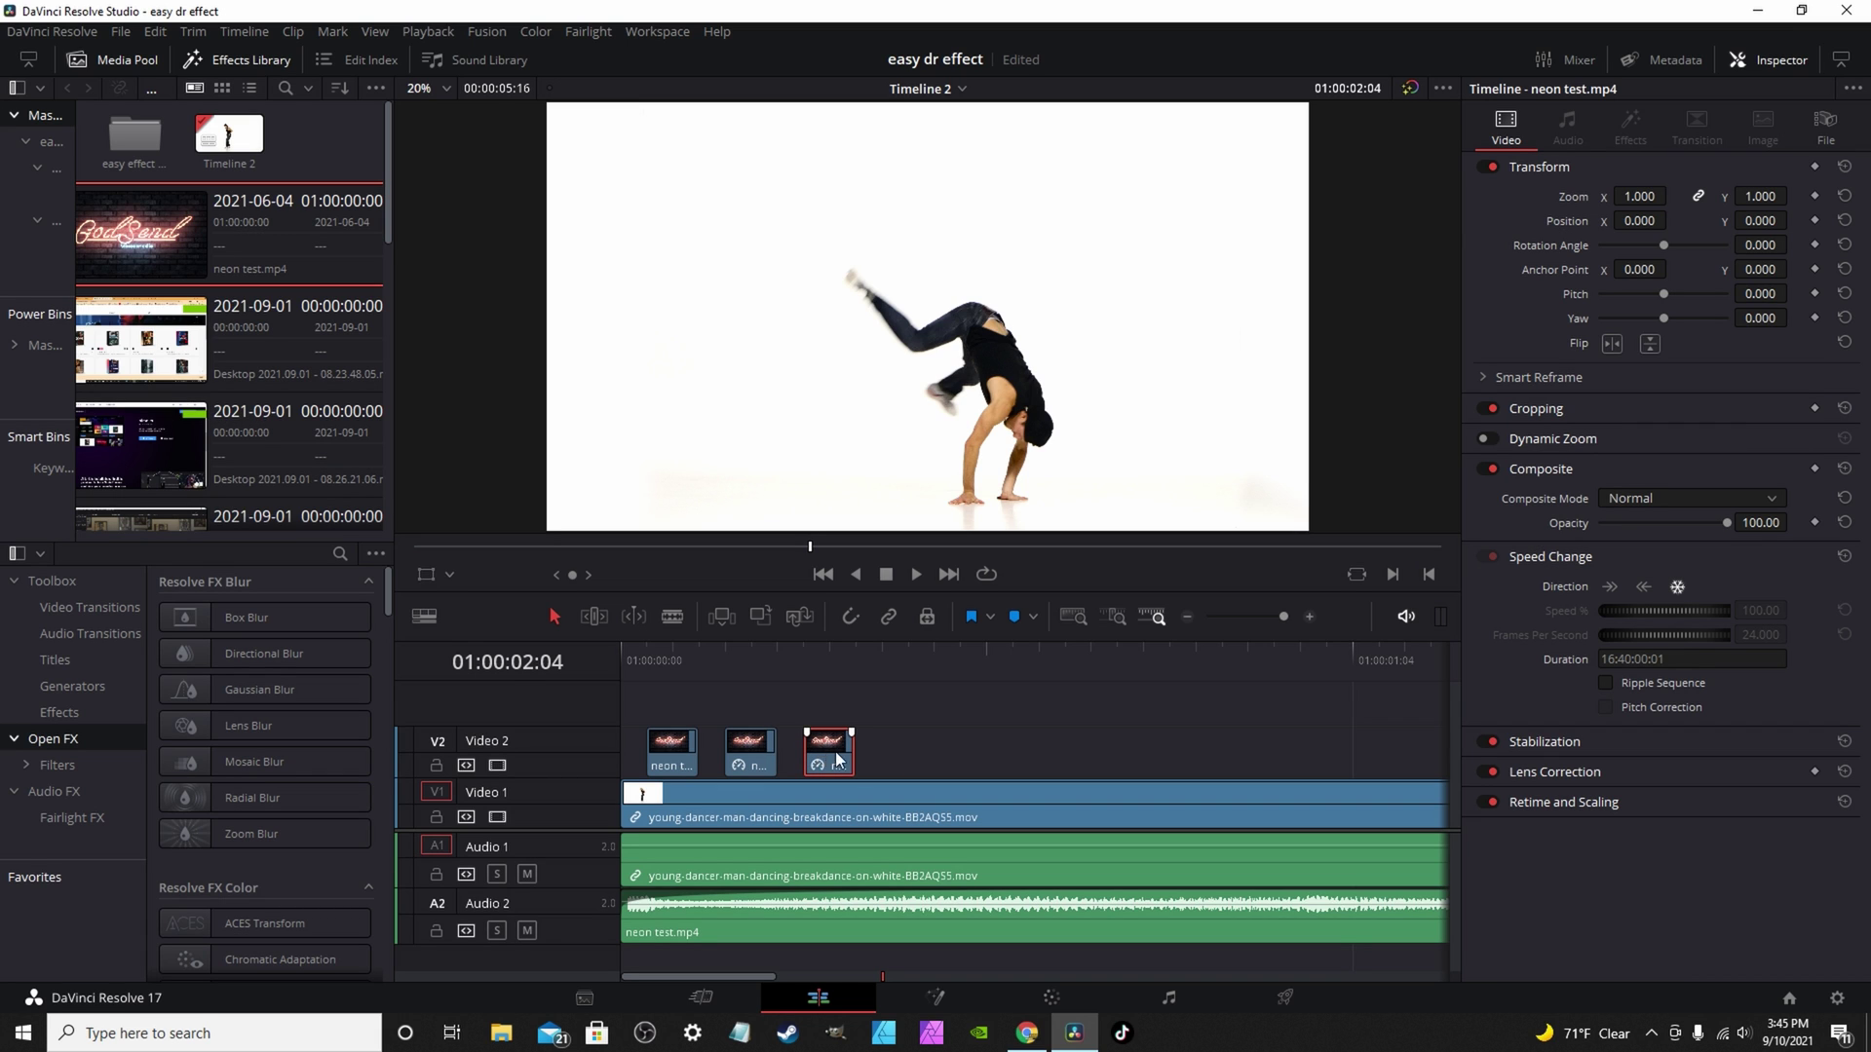
drag(835, 759, 885, 759)
key(period)
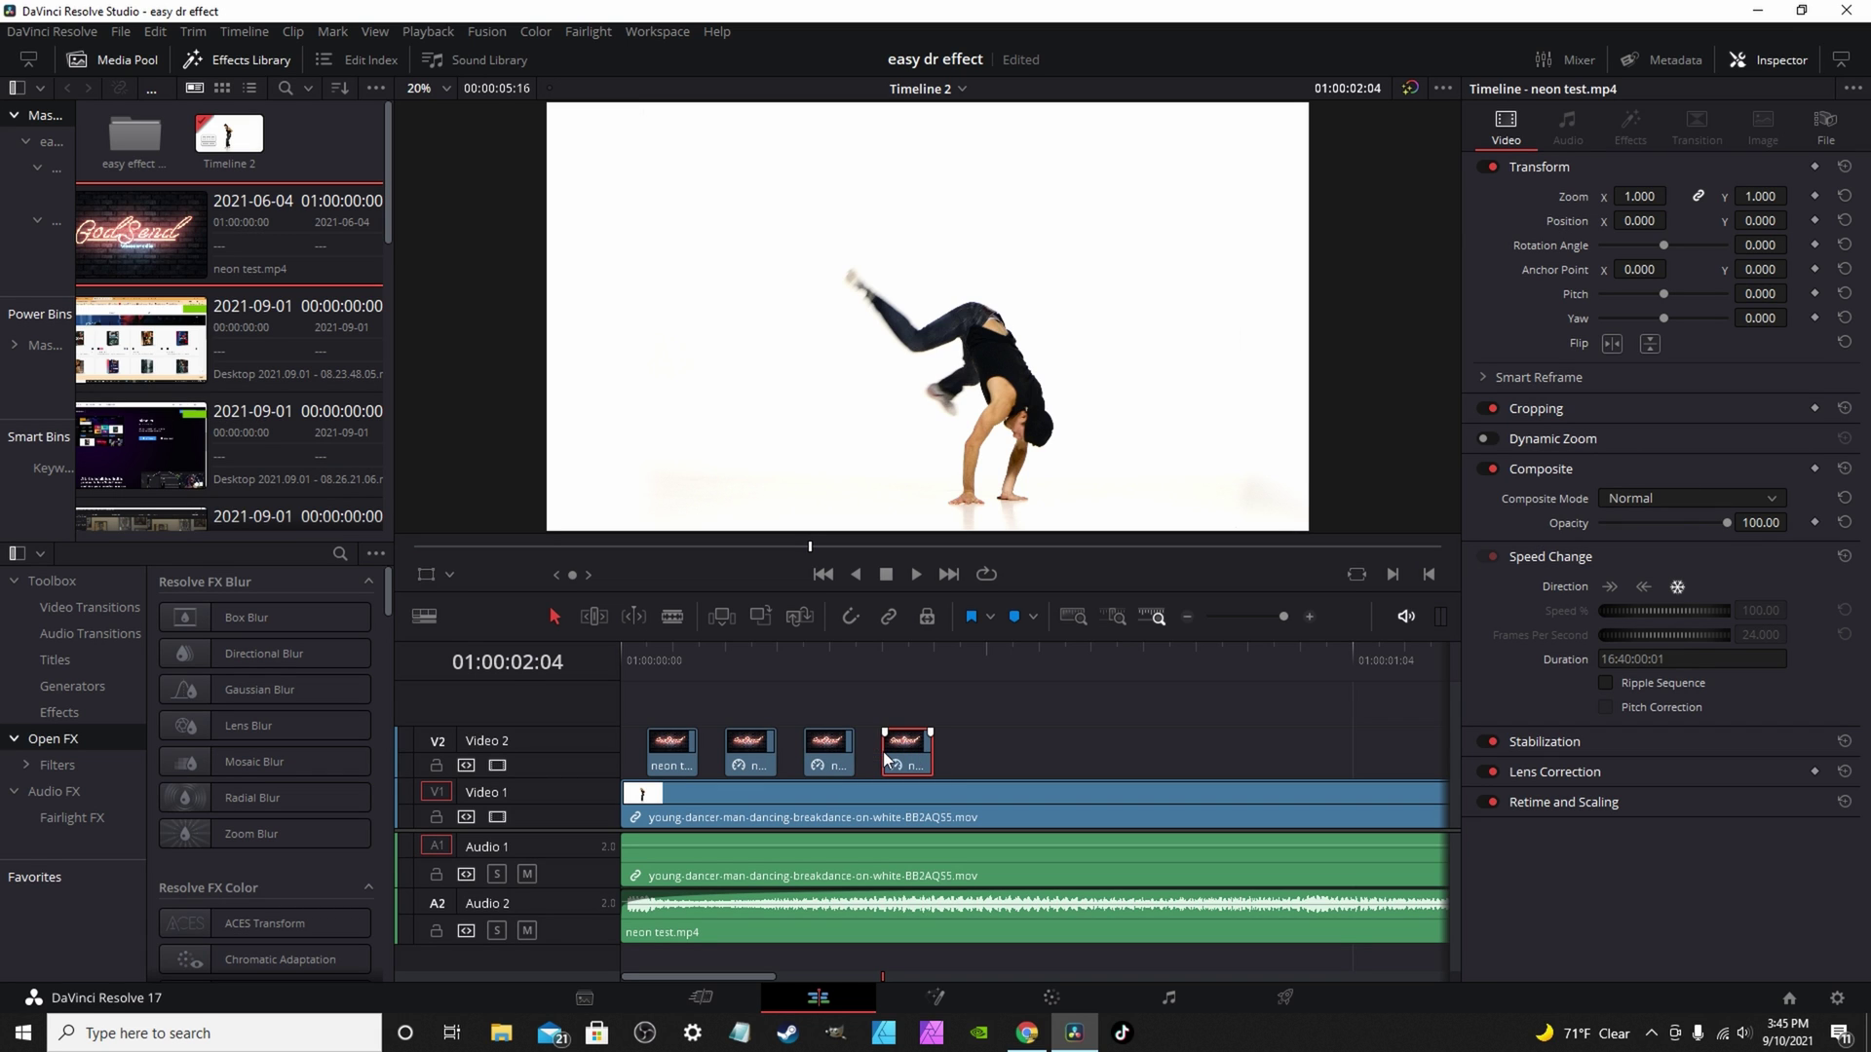
drag(903, 760, 961, 759)
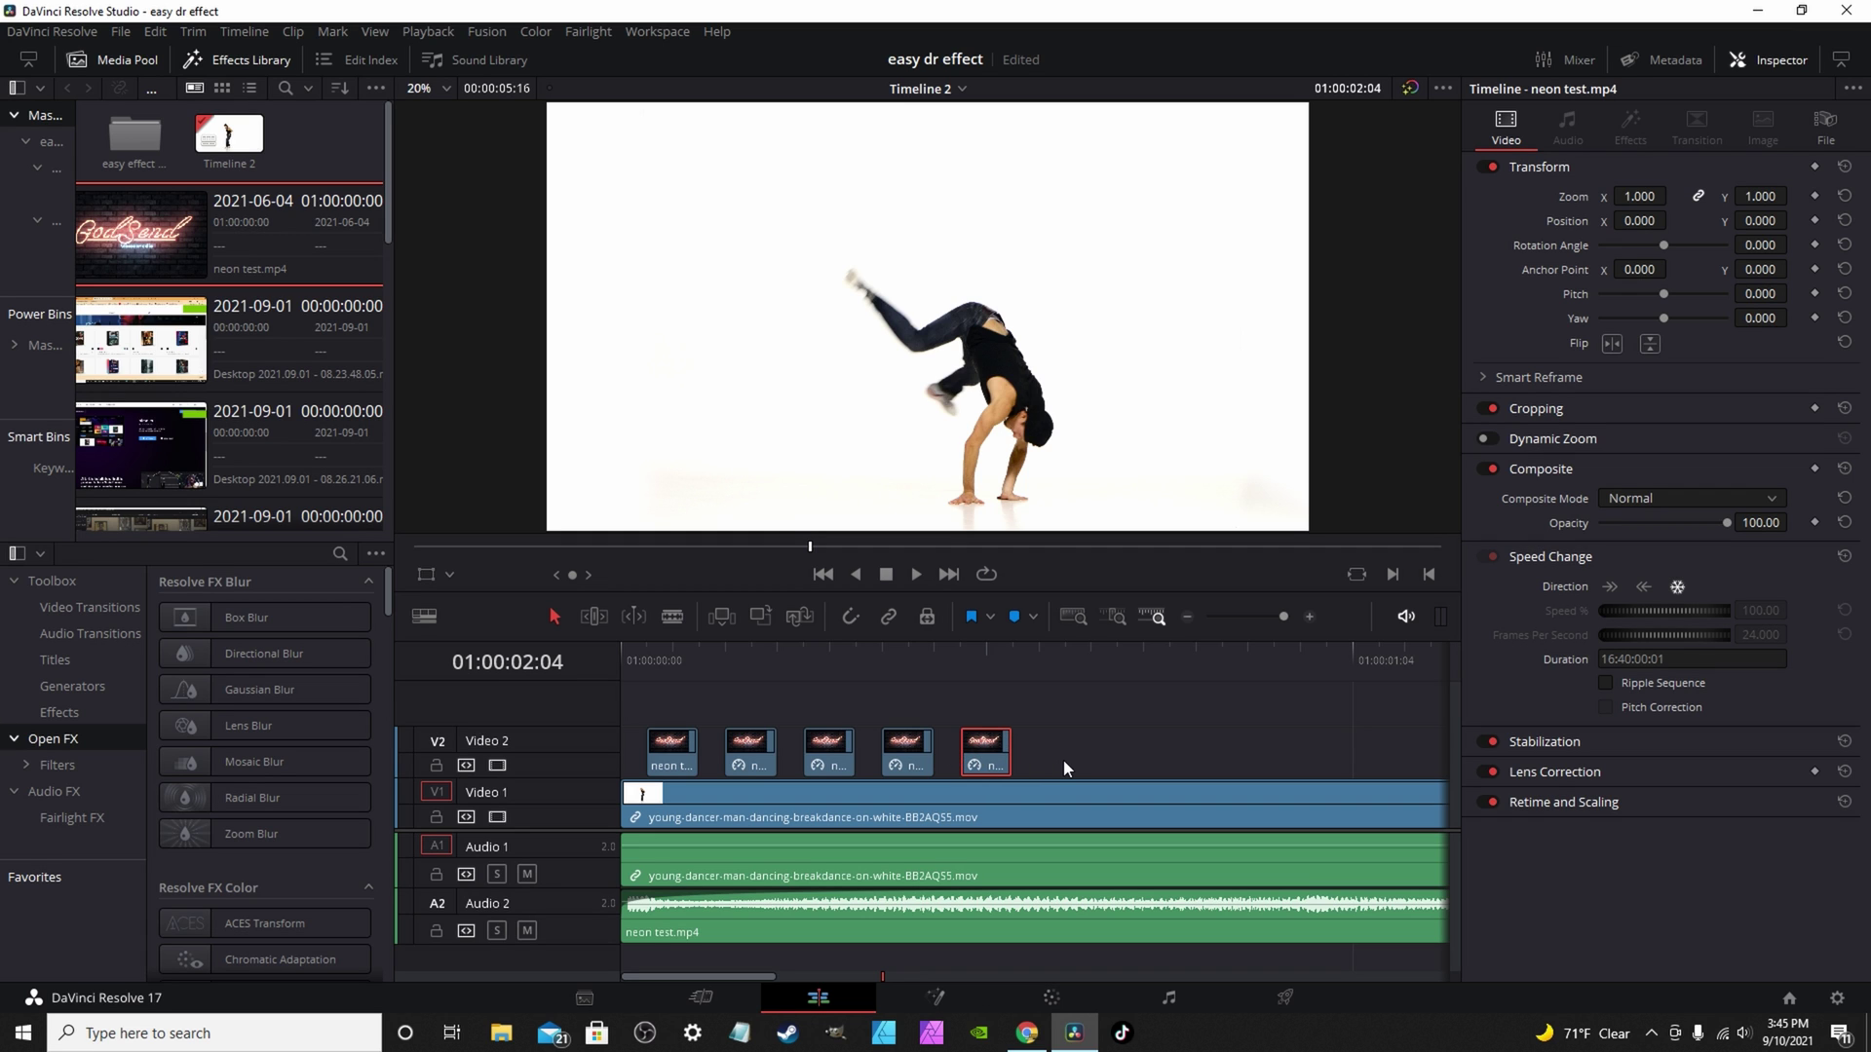
- Duplicate all five neon clips further along Video 2, shifted one frame, making ten pieces
drag(1055, 752, 633, 750)
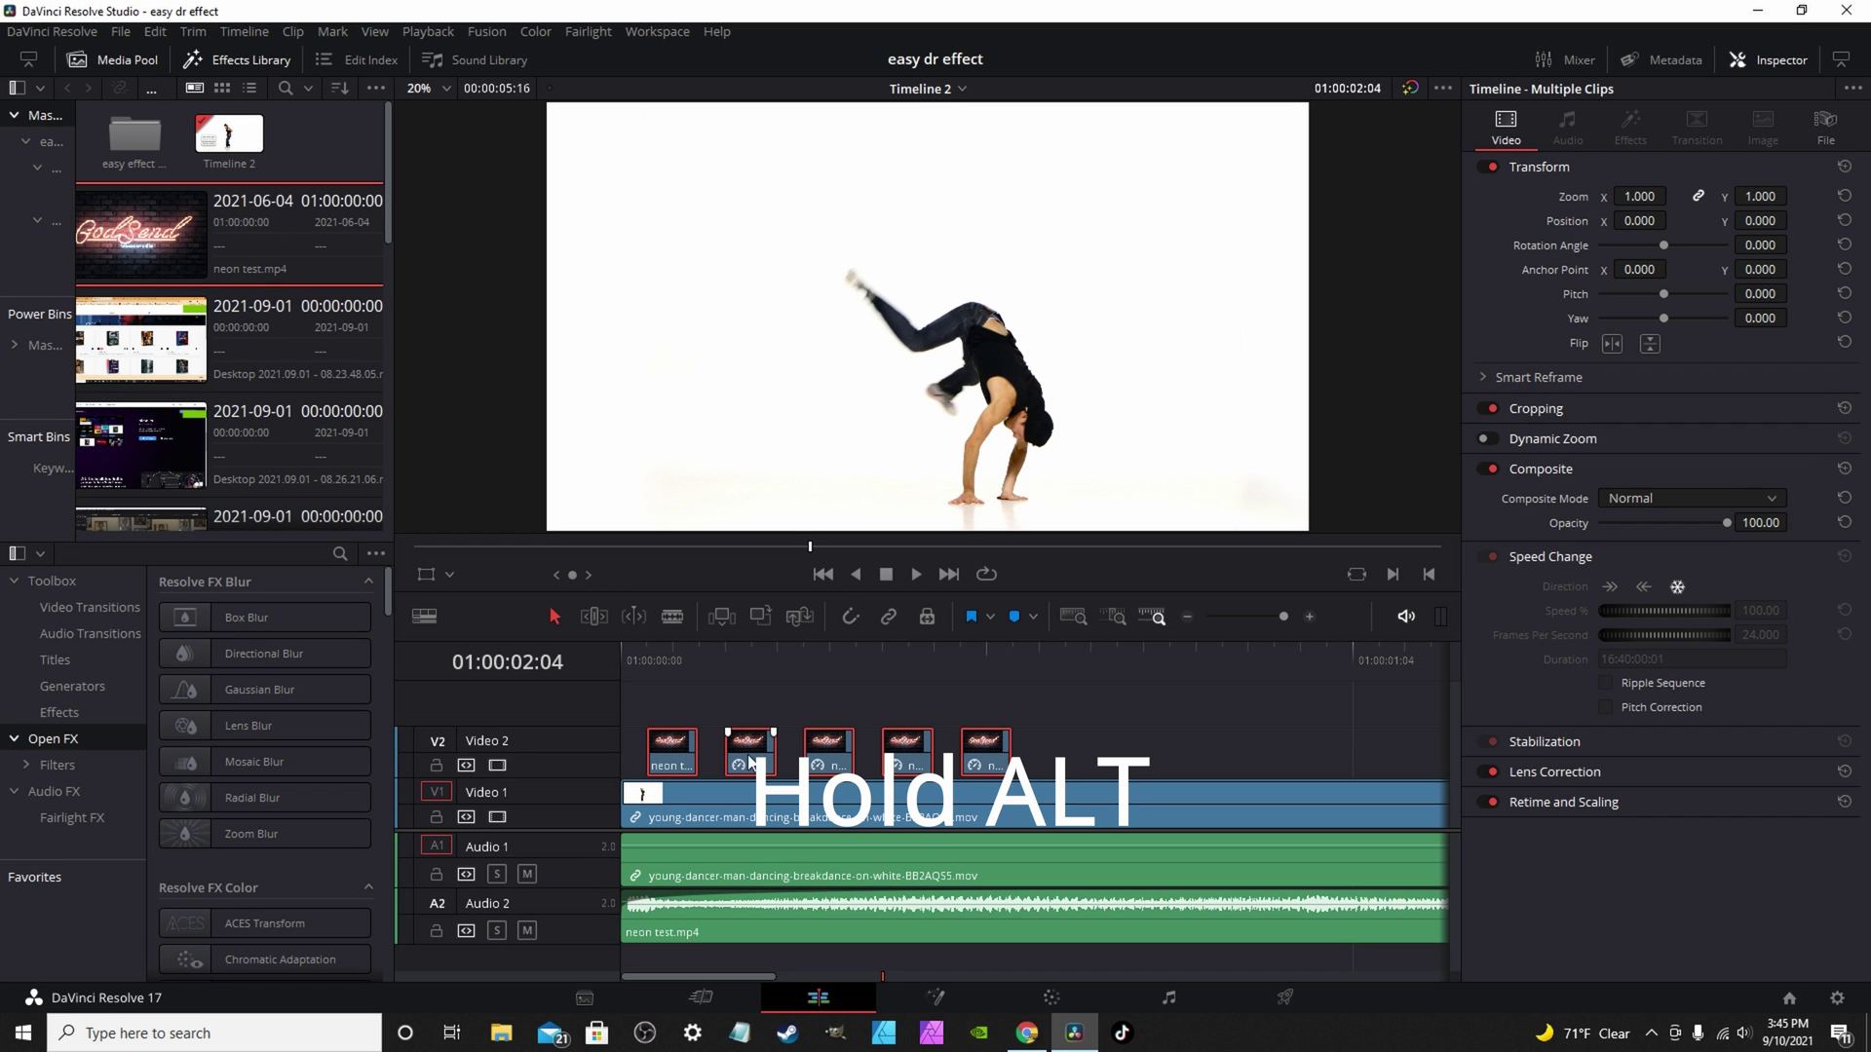
drag(750, 764, 1131, 745)
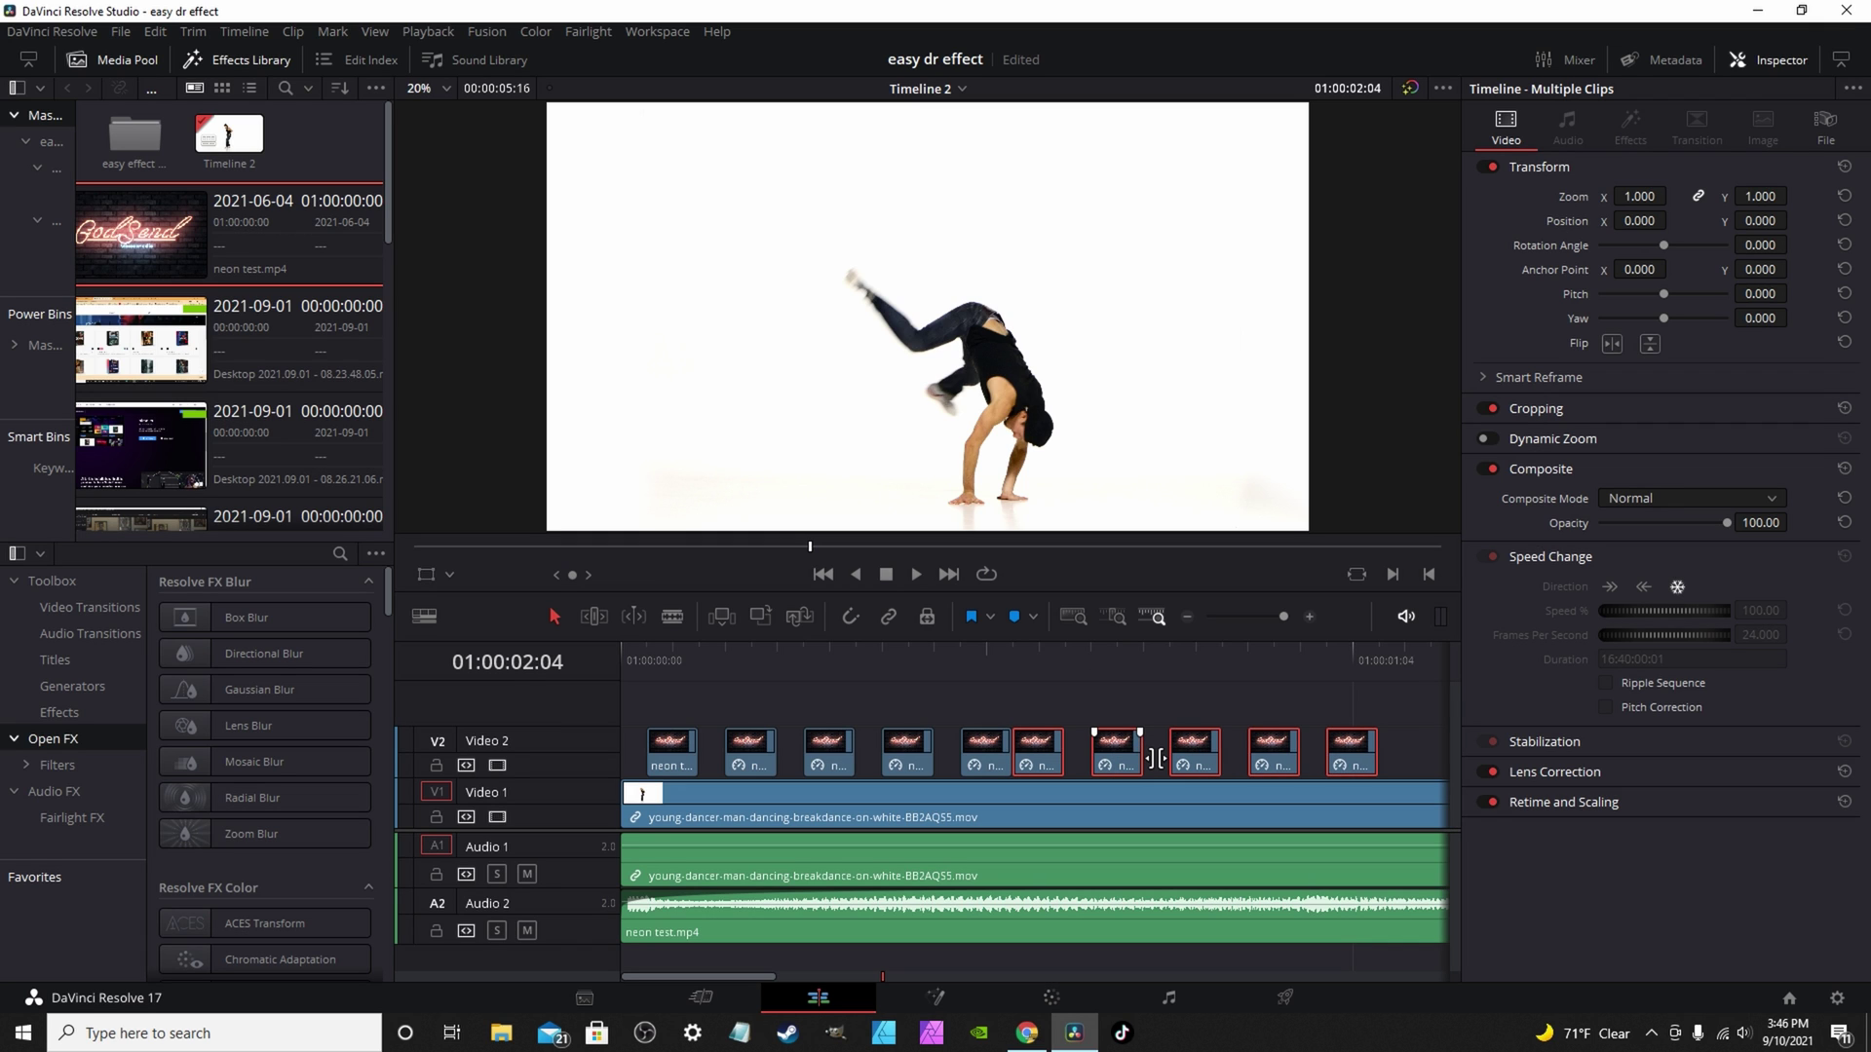
key(period)
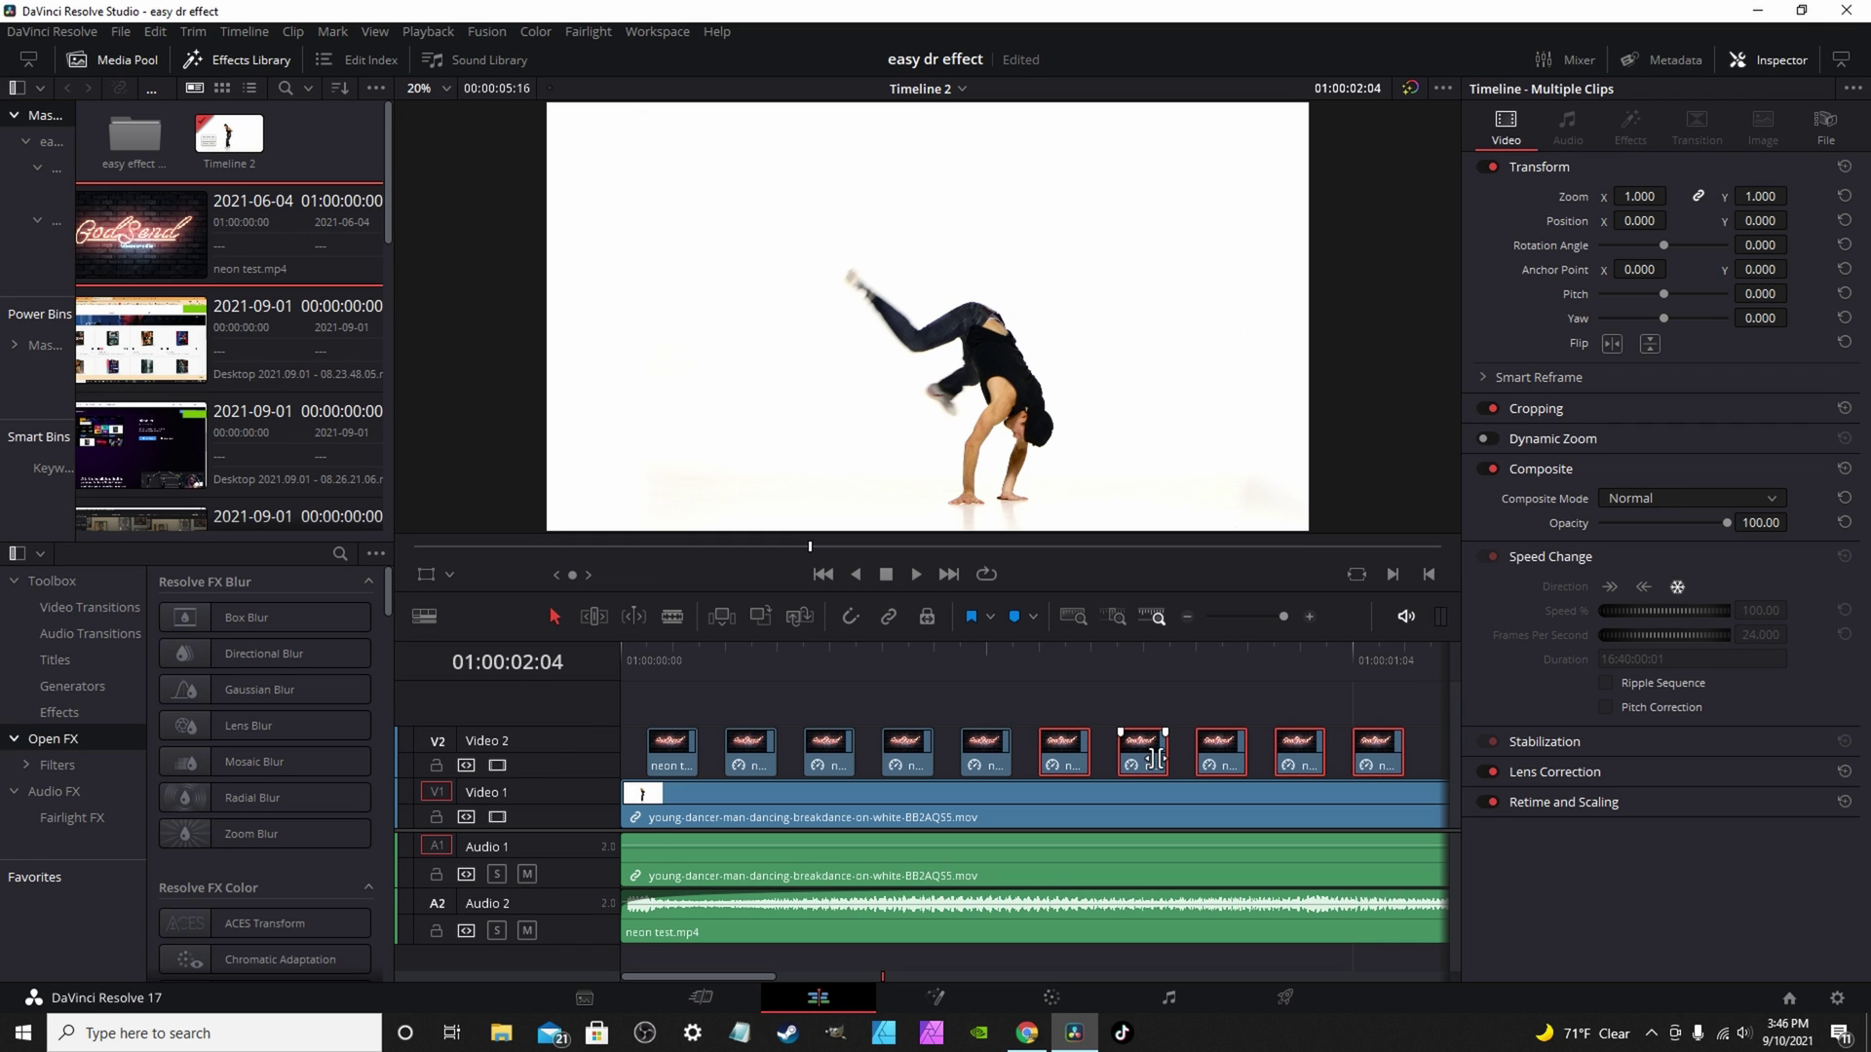
click(628, 654)
key(space)
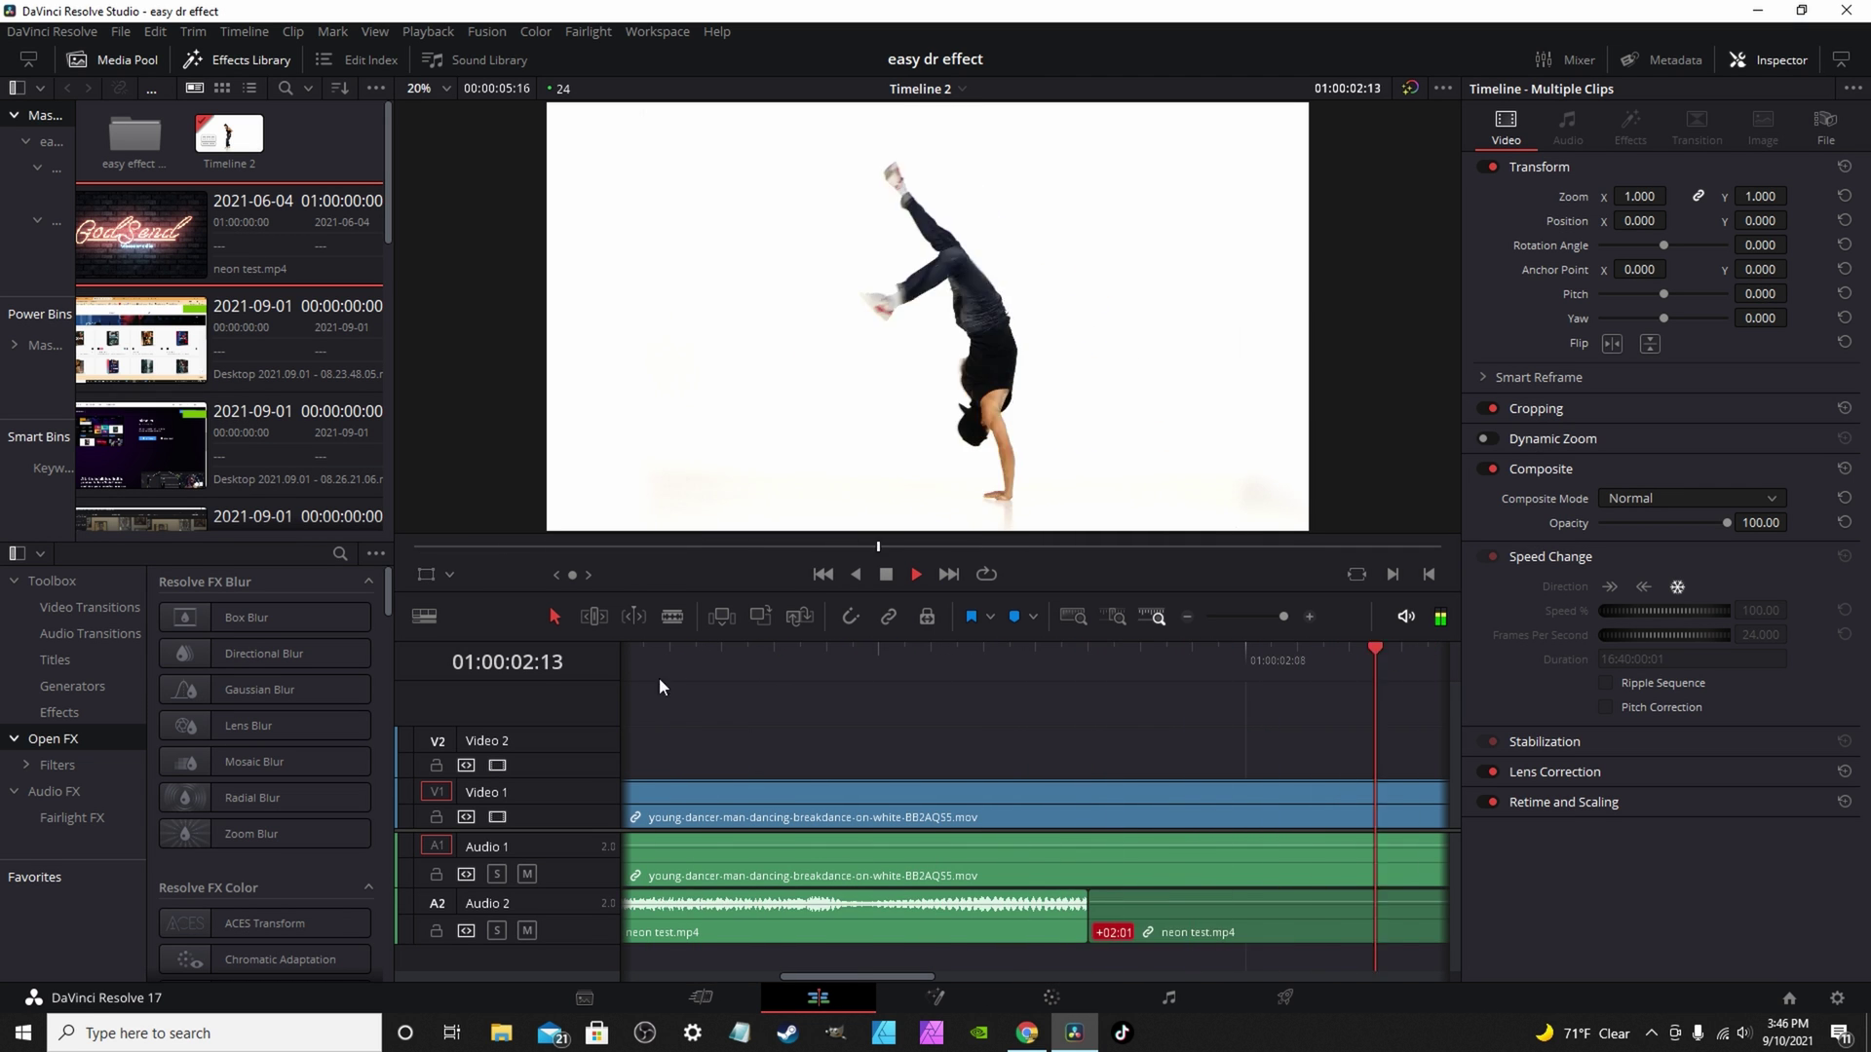
key(space)
drag(930, 978, 658, 933)
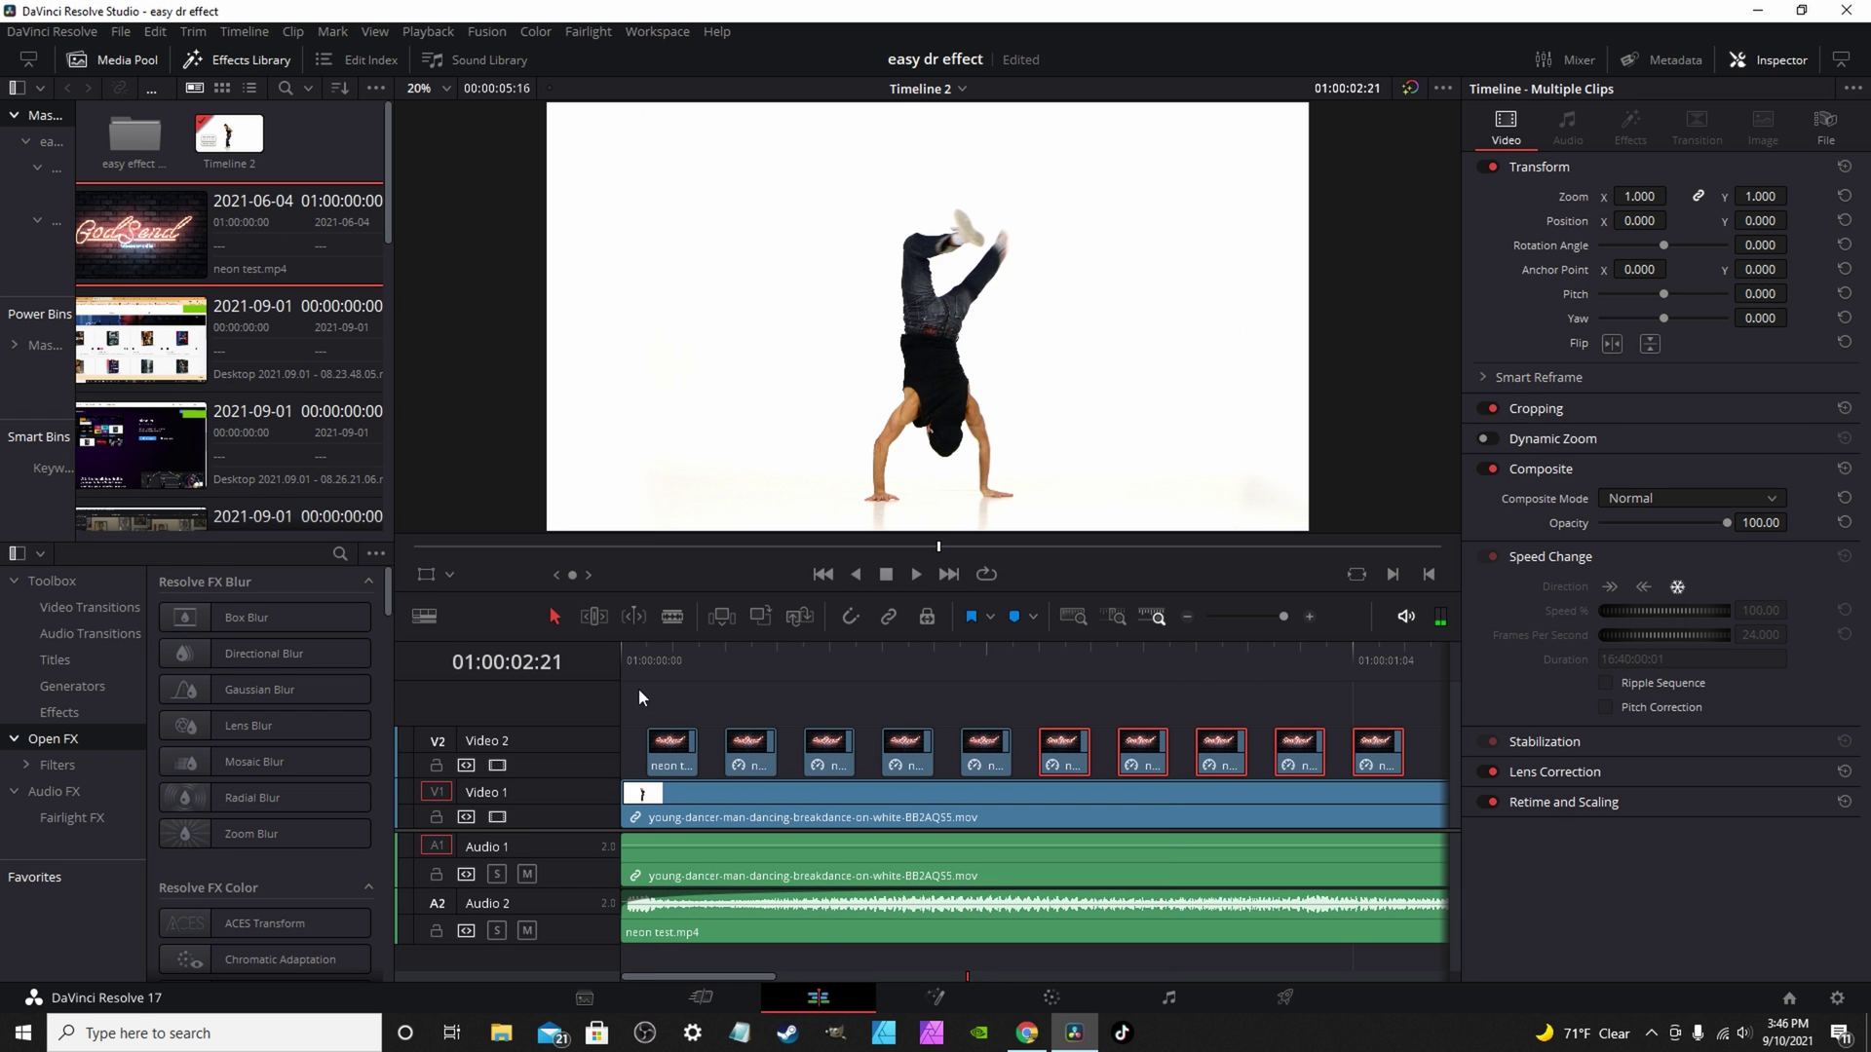
click(634, 655)
key(space)
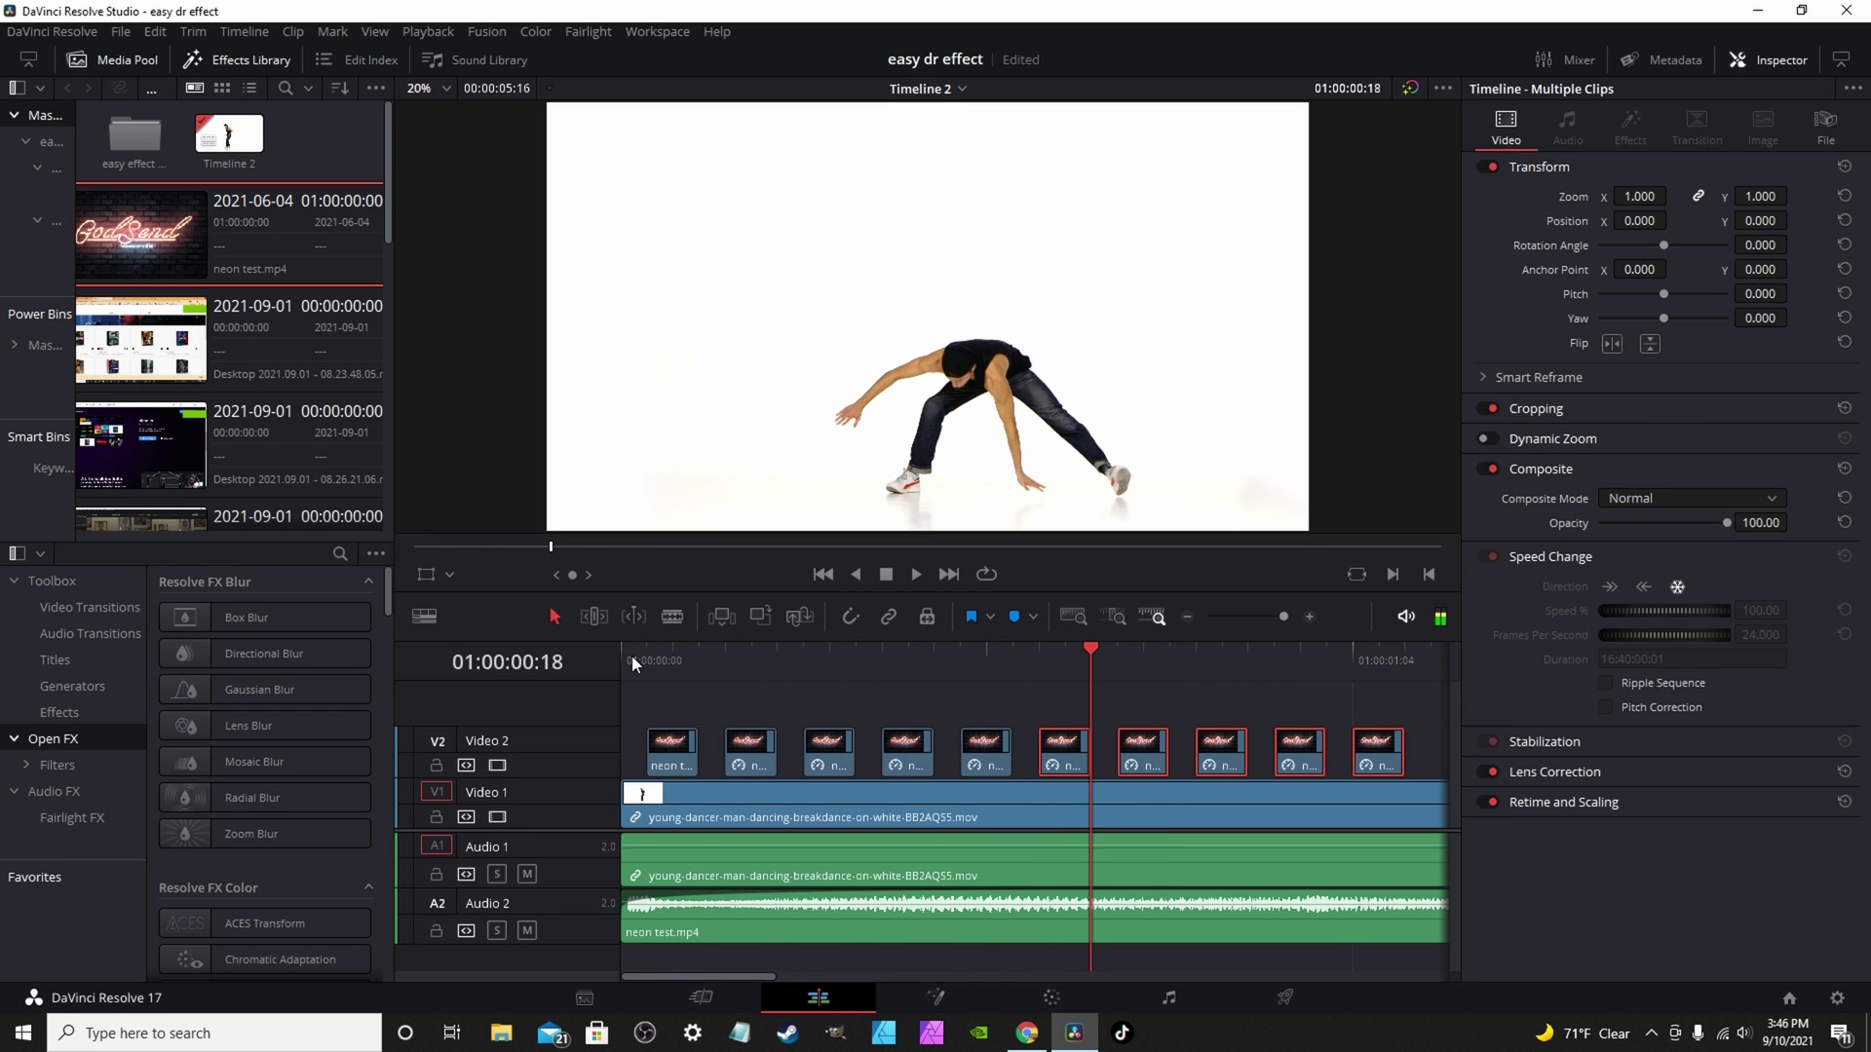
click(621, 653)
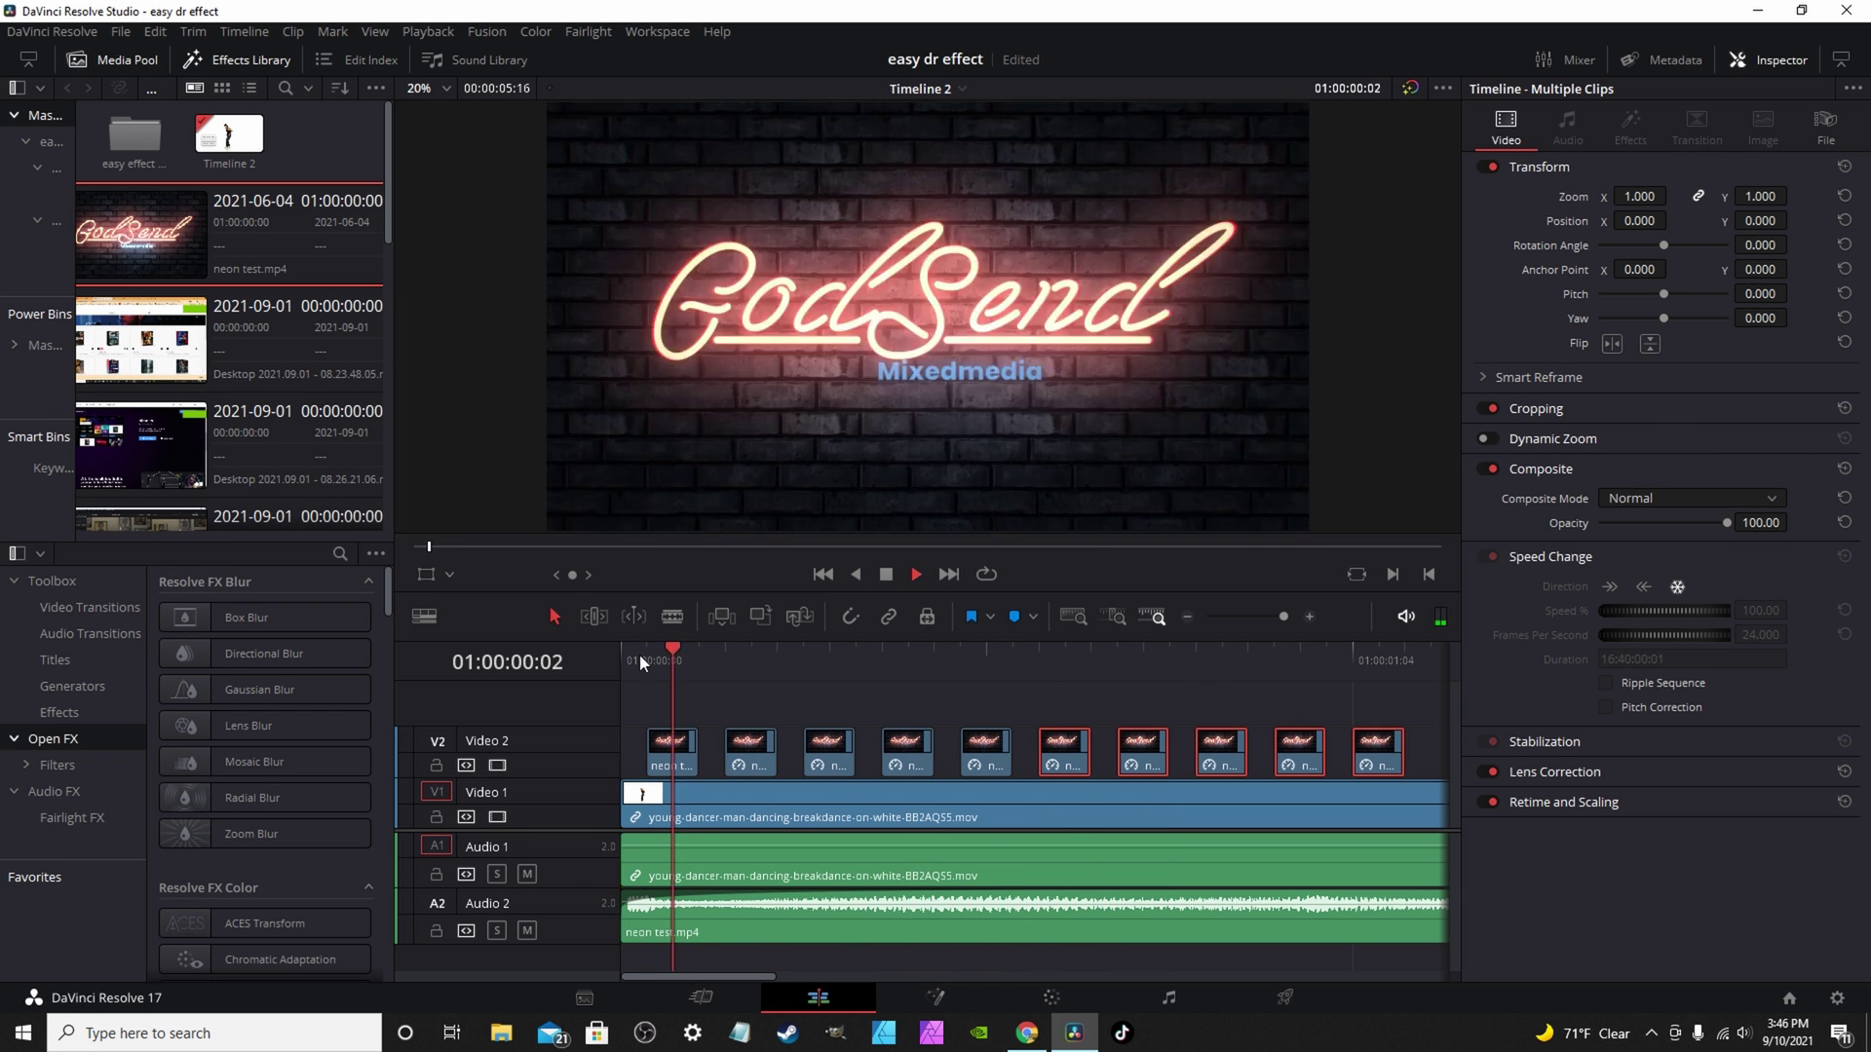
key(space)
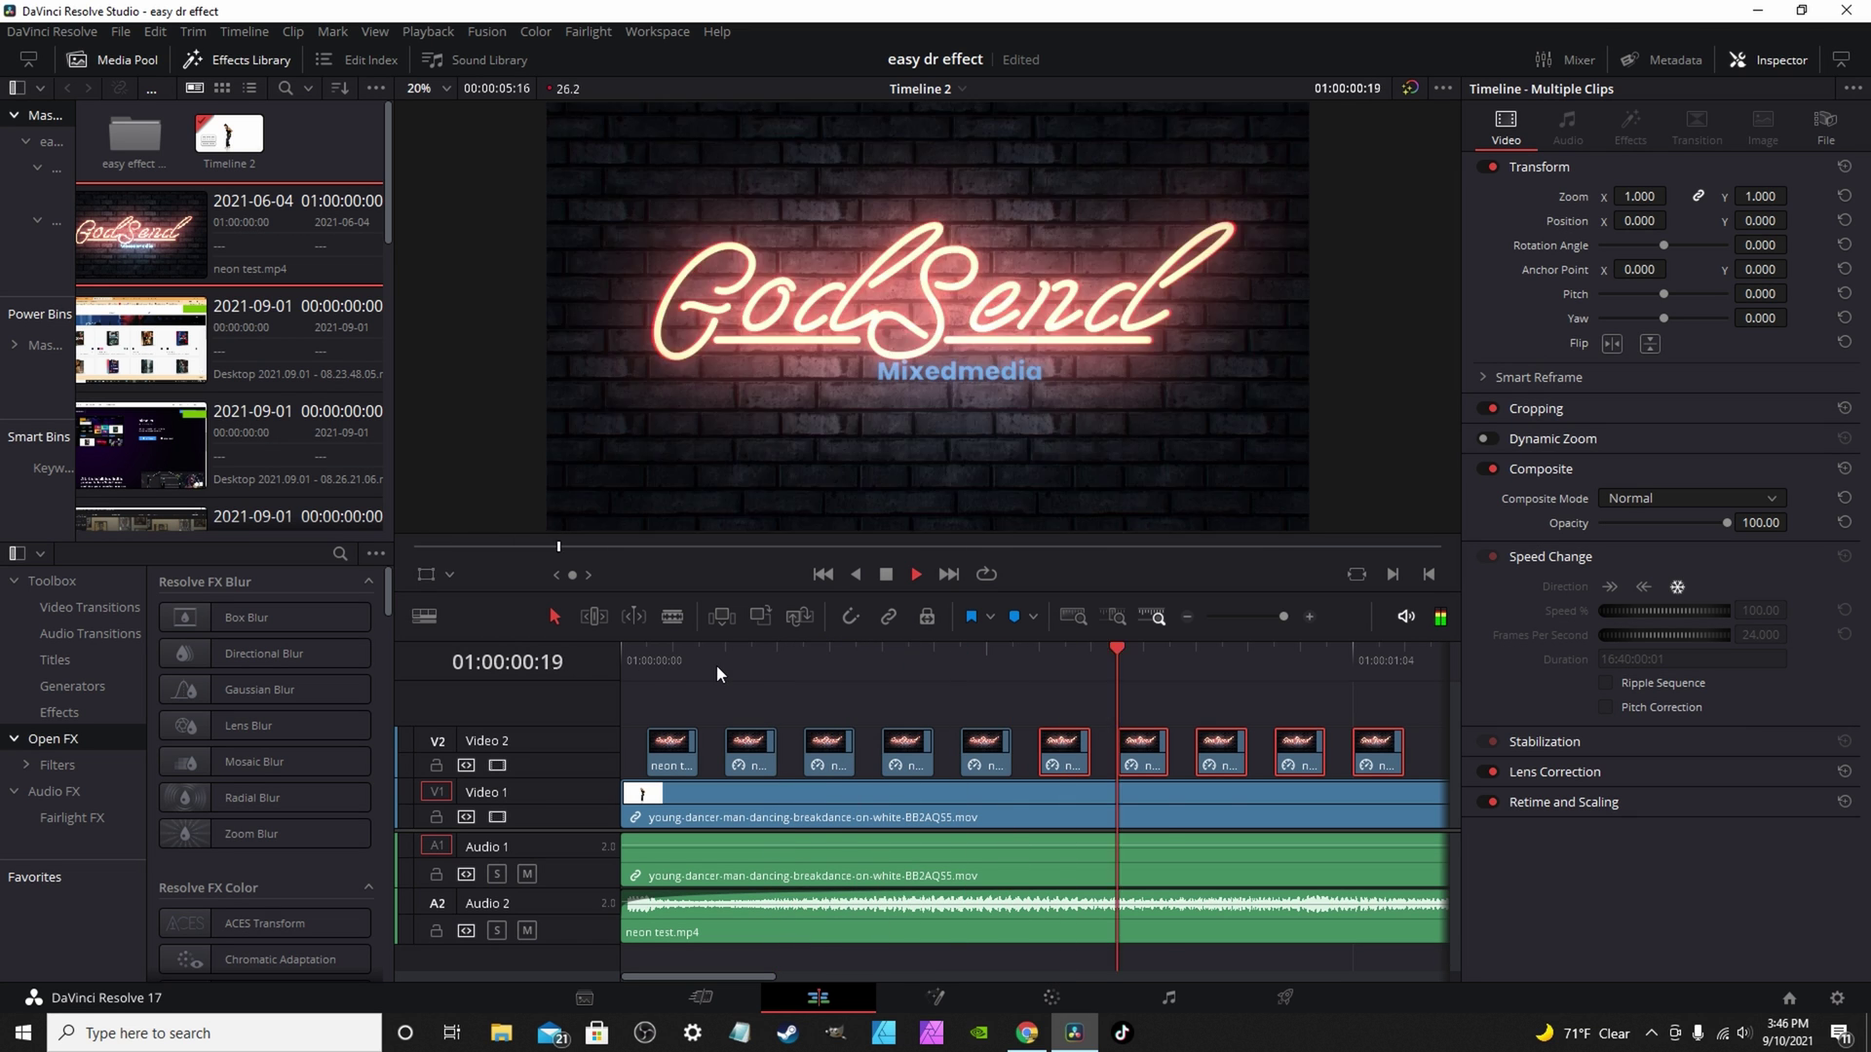
key(space)
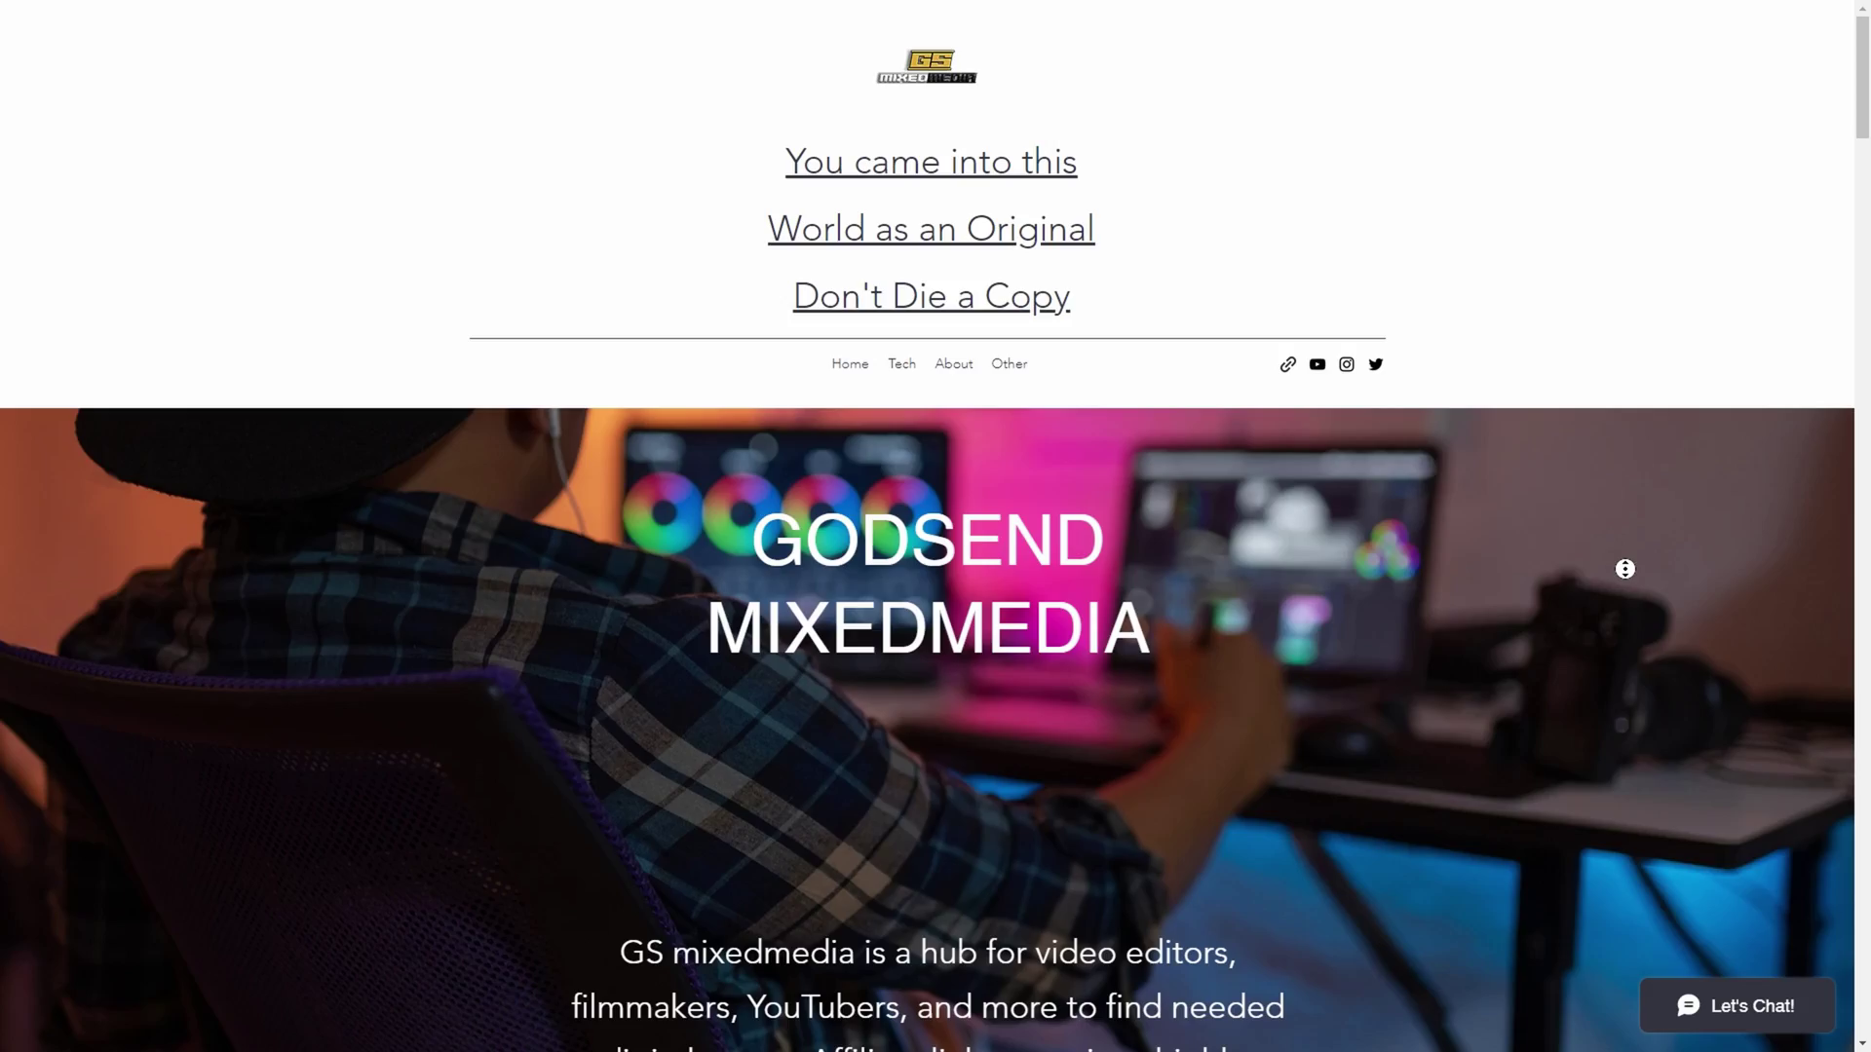
scroll(1629, 595, down, 3)
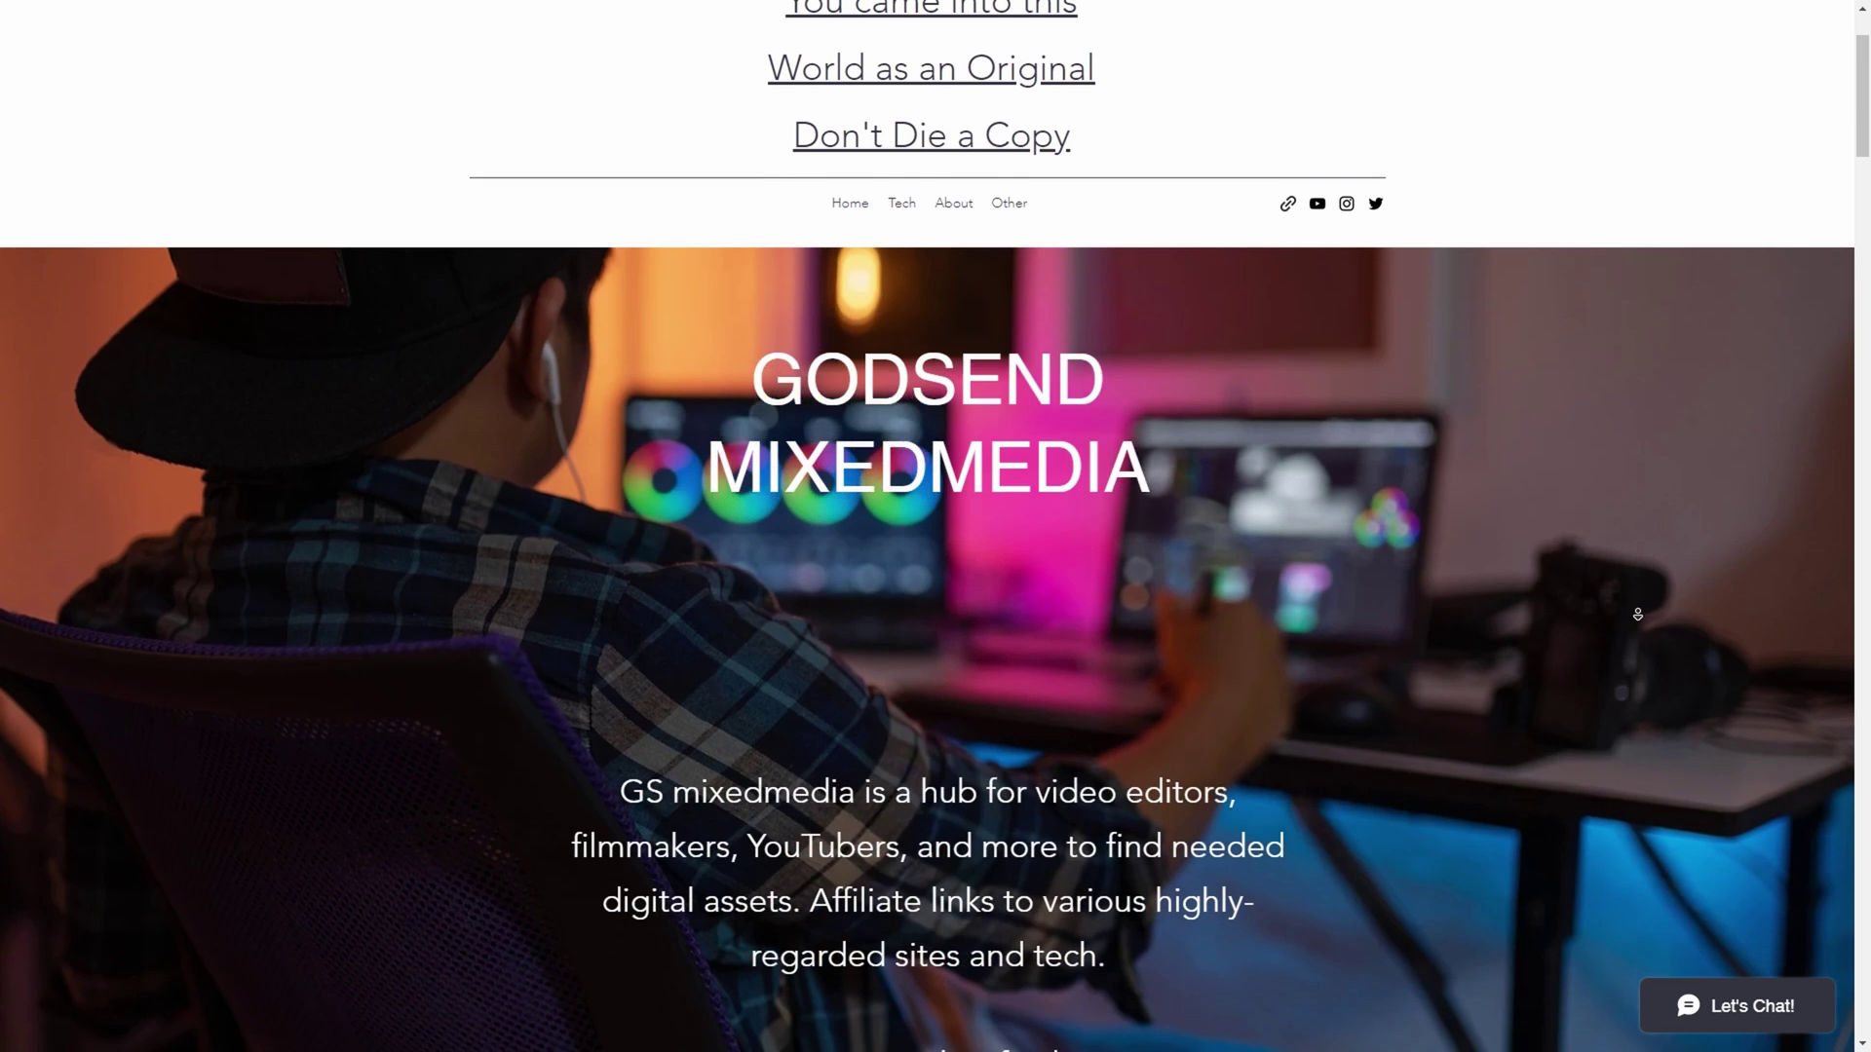
scroll(1637, 614, down, 2)
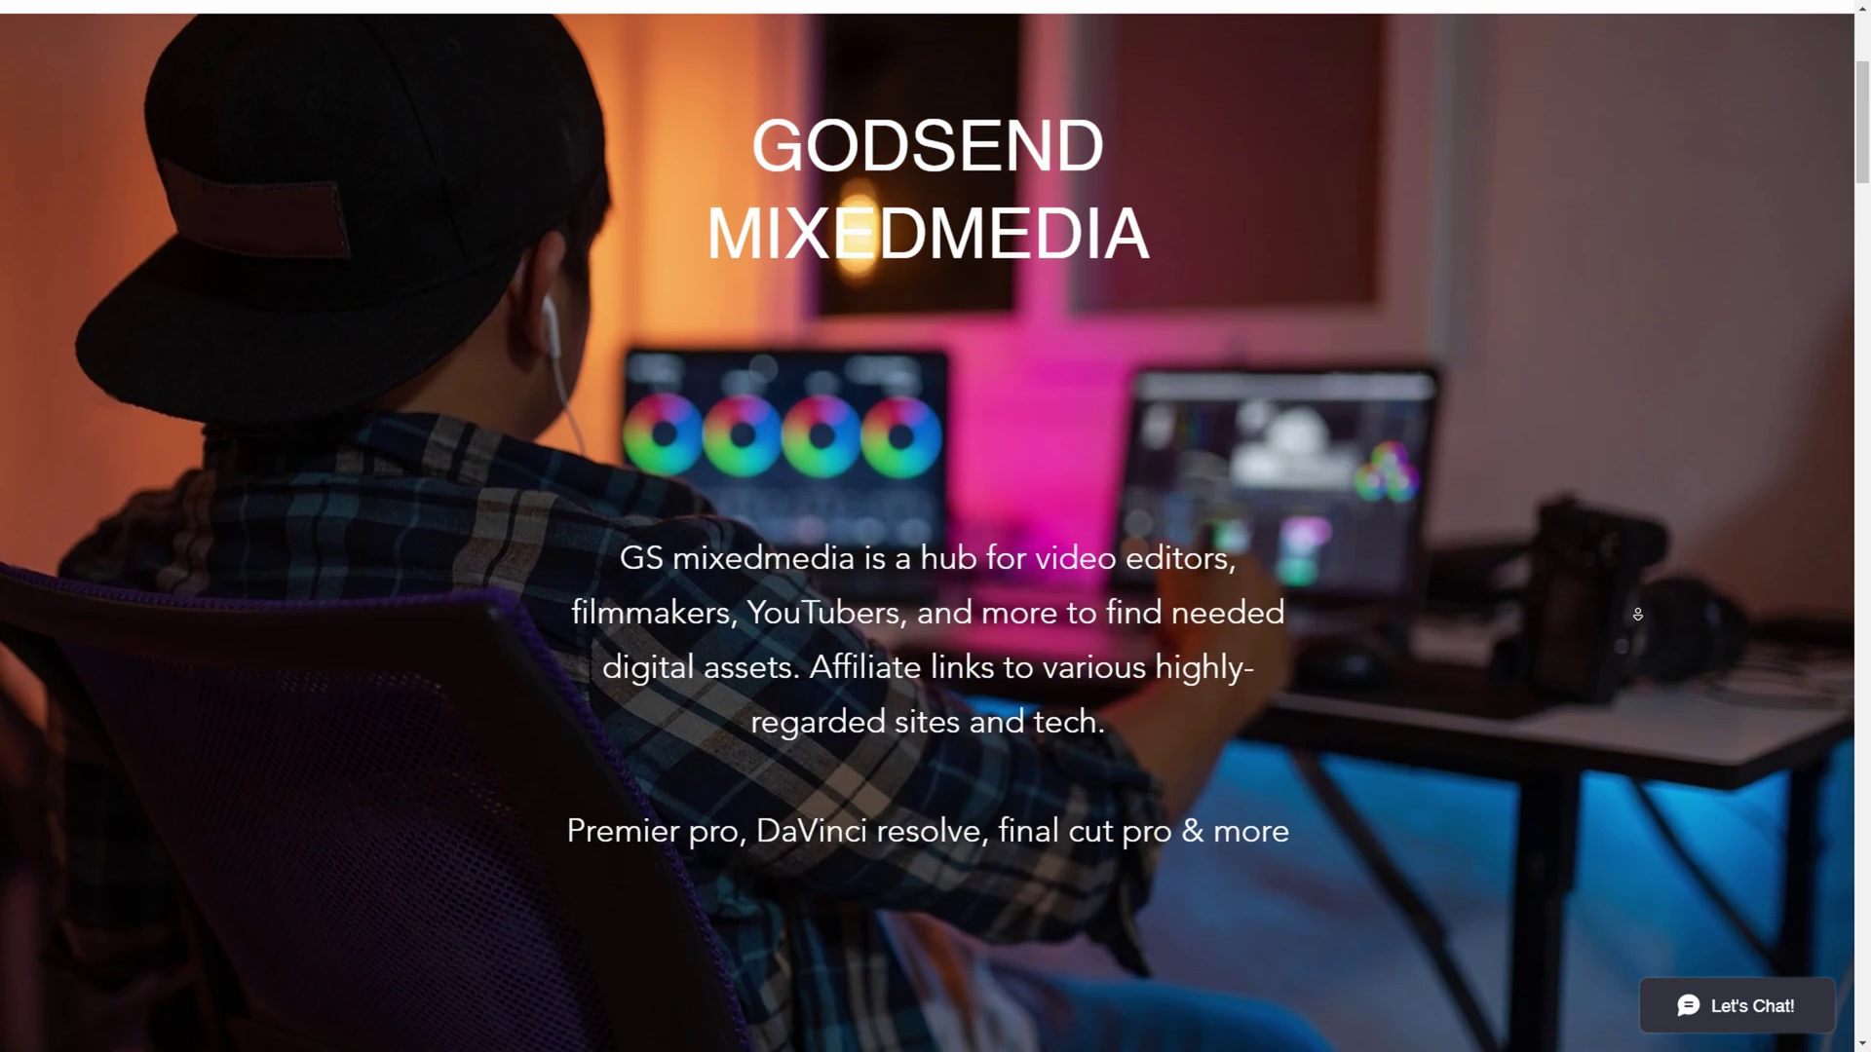
scroll(1638, 615, down, 5)
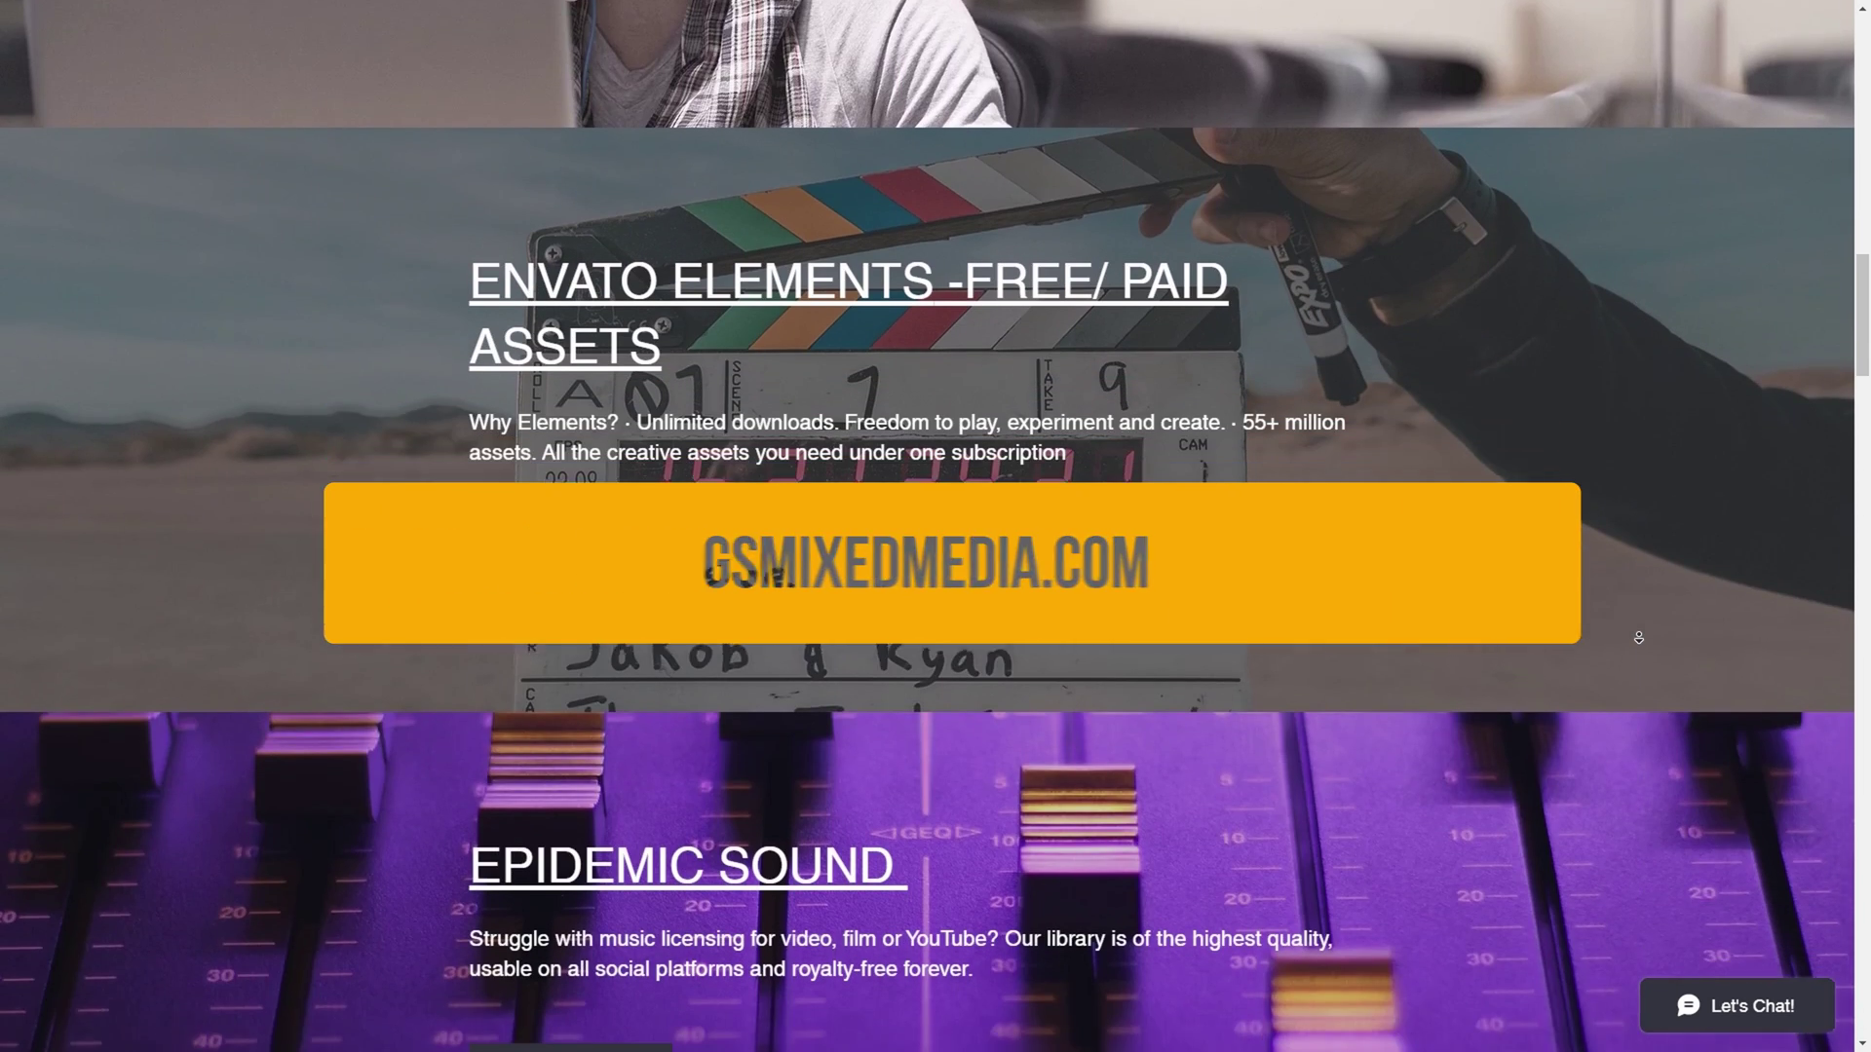
scroll(1637, 637, down, 7)
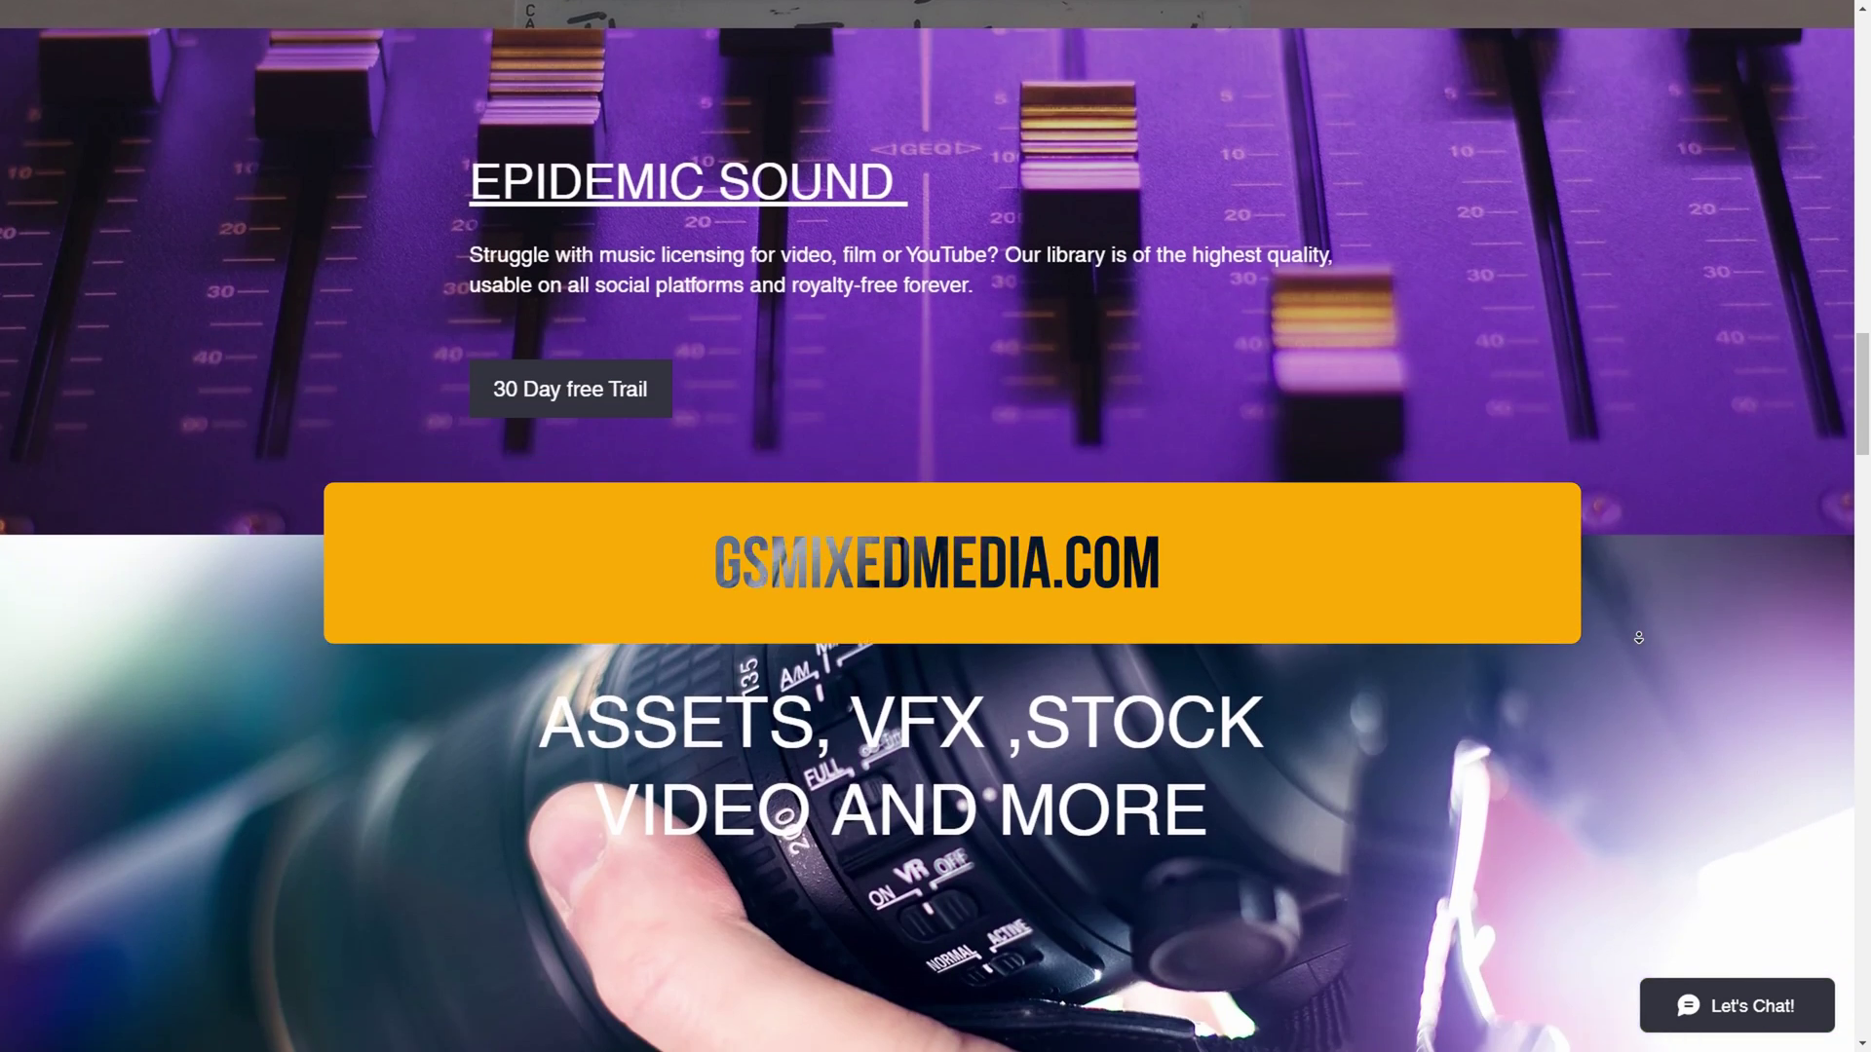
scroll(1638, 637, down, 7)
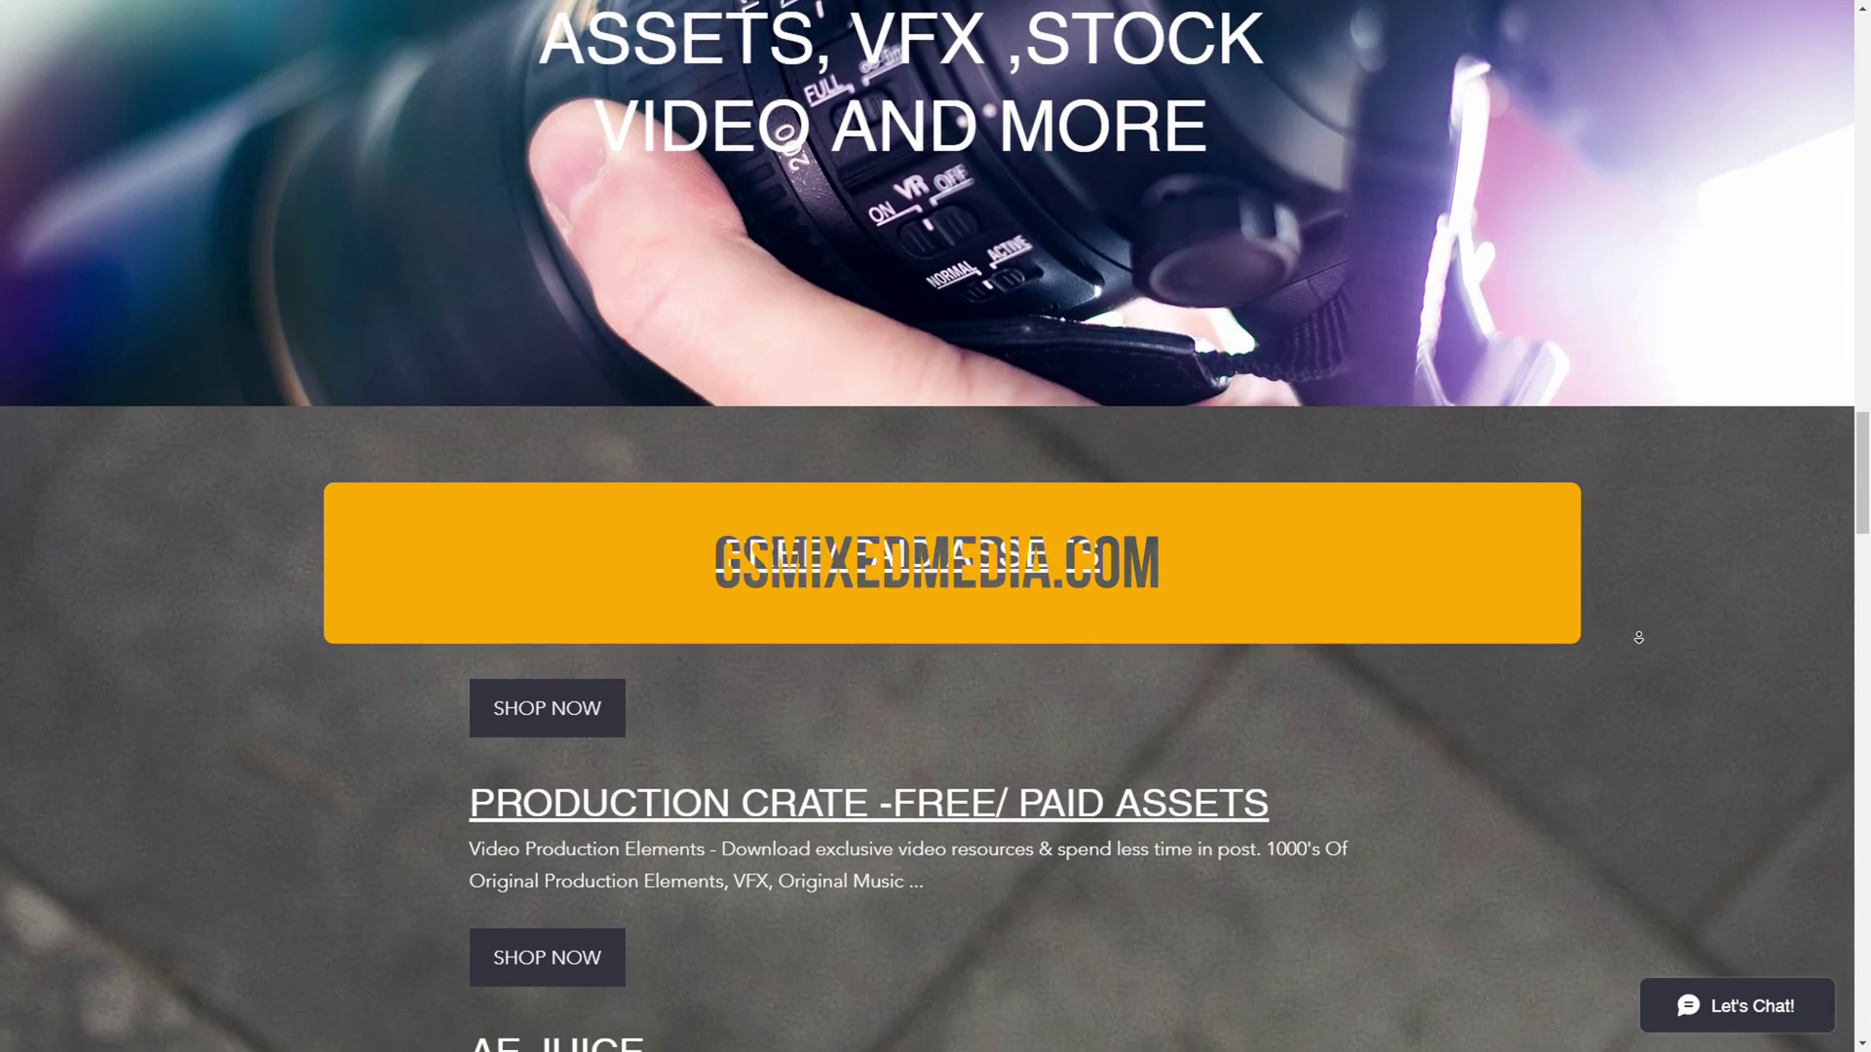
scroll(1637, 637, down, 7)
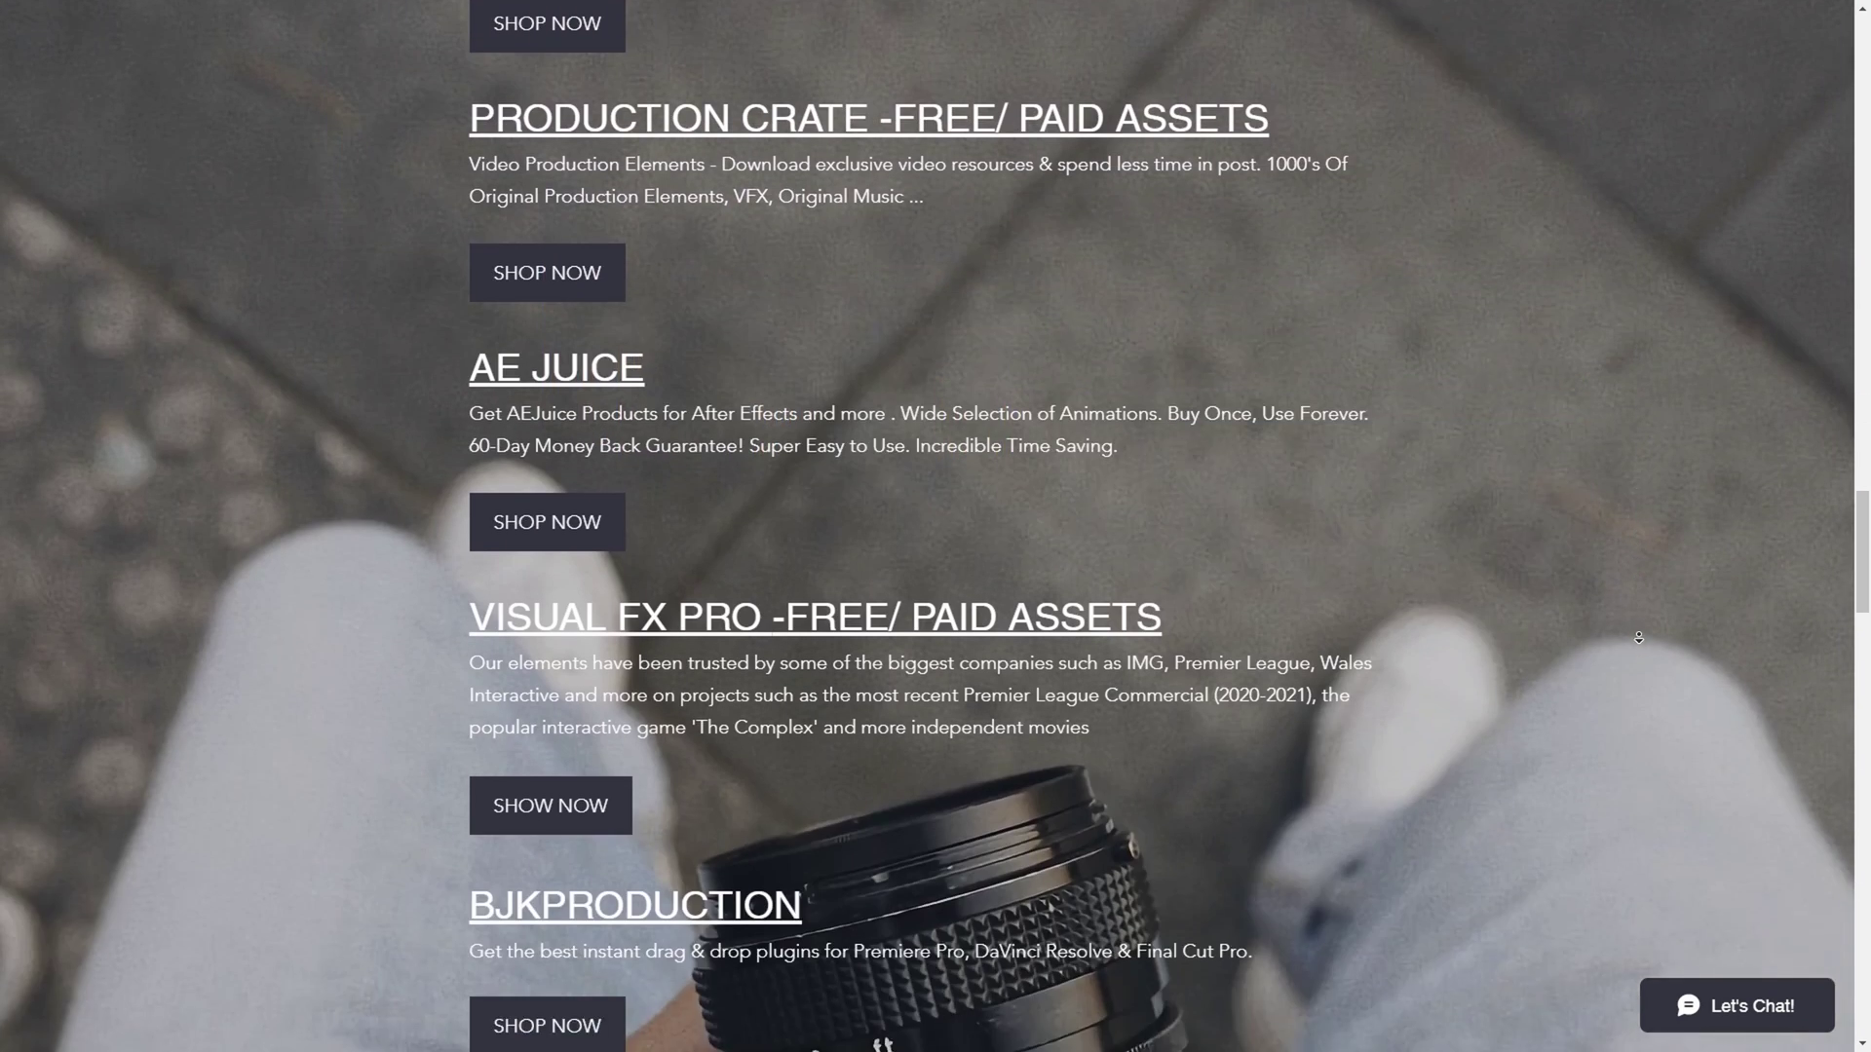